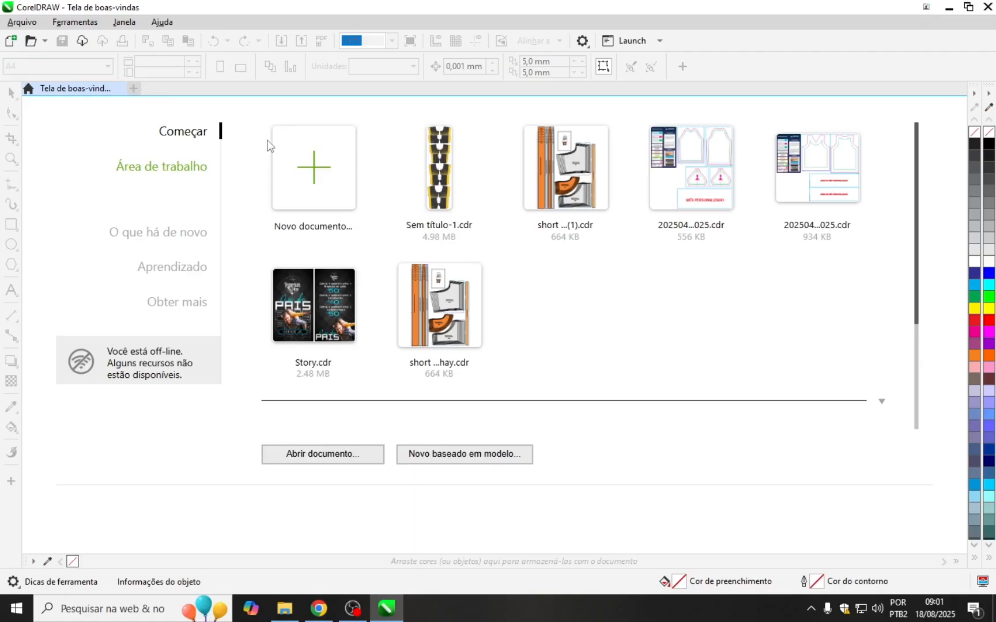
- Create a new single-page landscape document, 29.7 × 21.0 cm, with CMYK colour mode and 300 dpi resolution
click(312, 178)
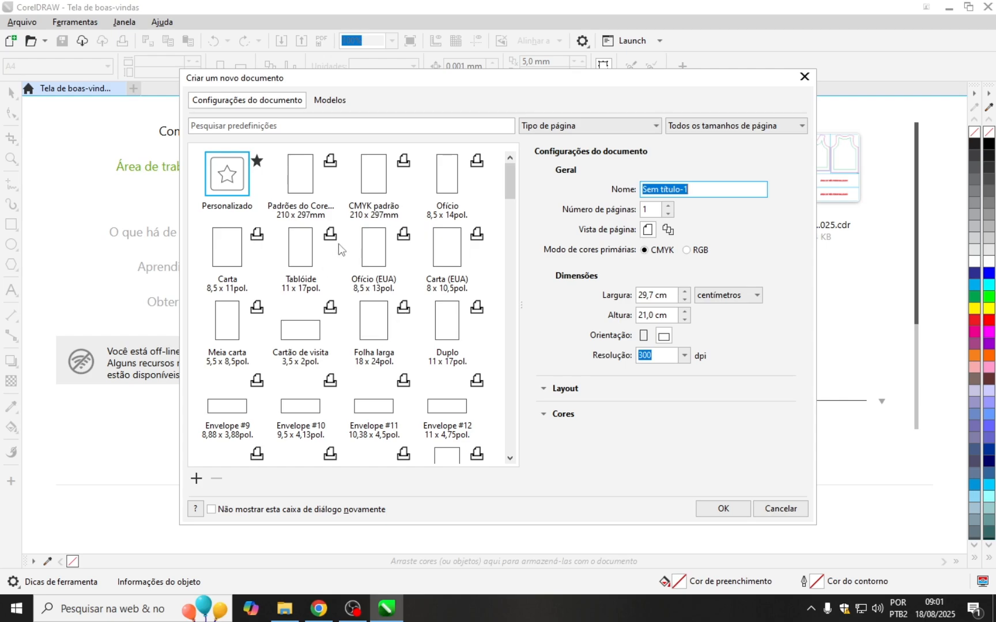
drag(709, 189, 620, 209)
click(718, 510)
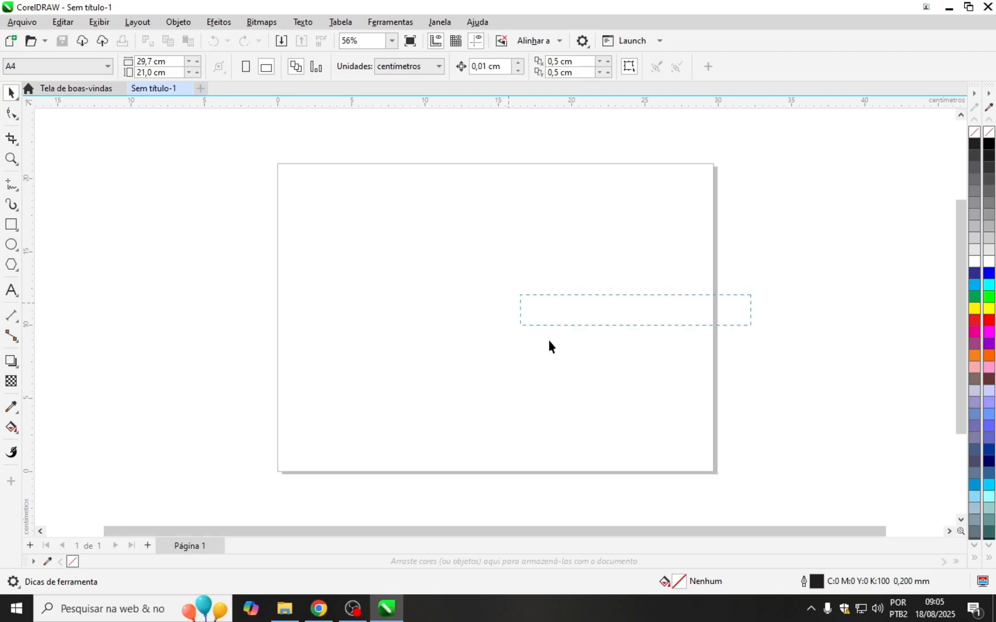
drag(549, 341, 520, 326)
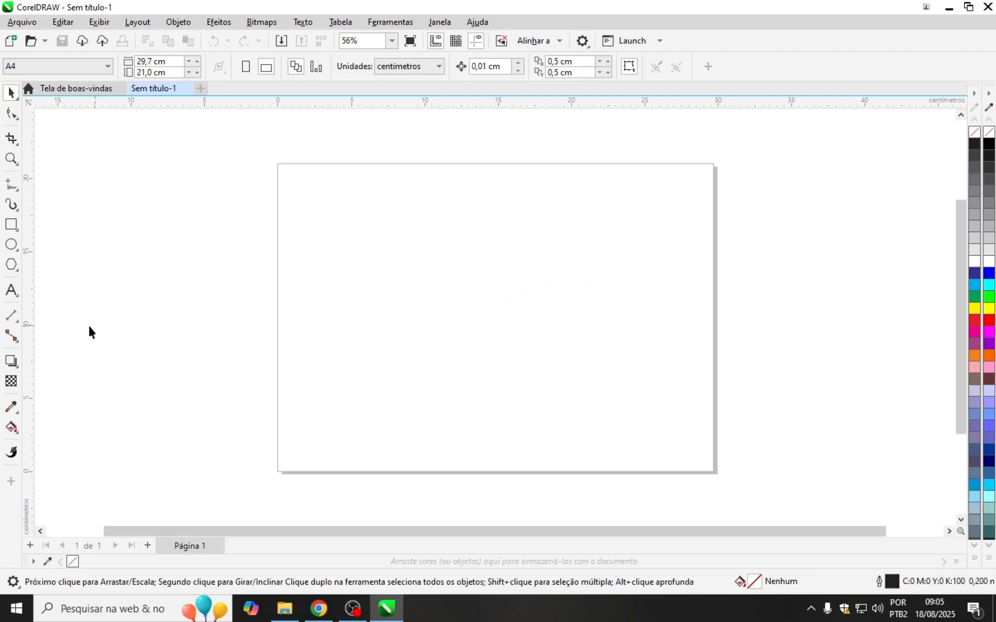
- Draw a rectangle about 7.0 × 3.4 cm across the page's upper-left corner, then deselect it
click(11, 244)
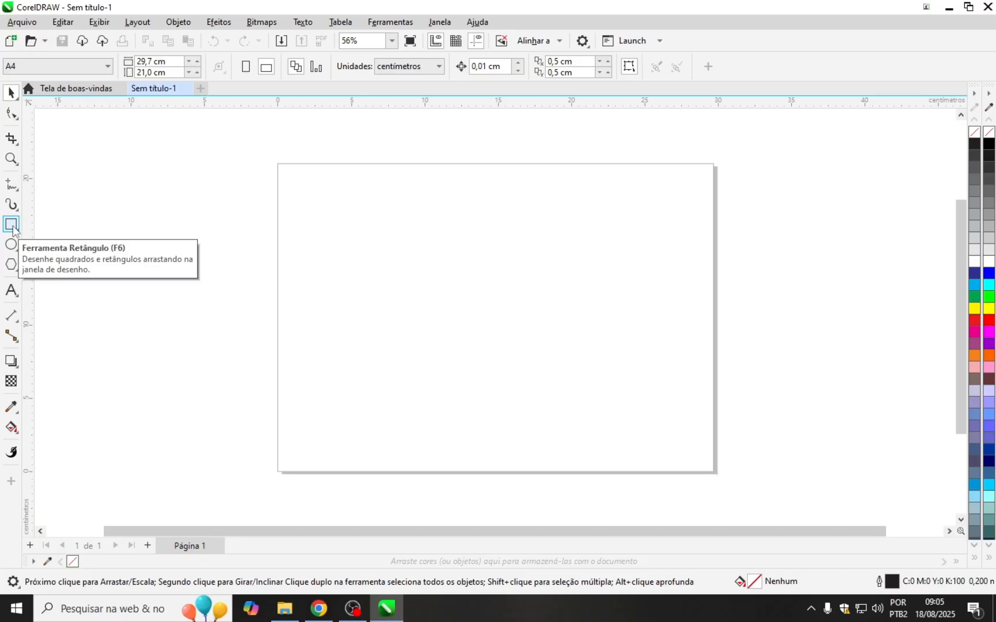
click(12, 225)
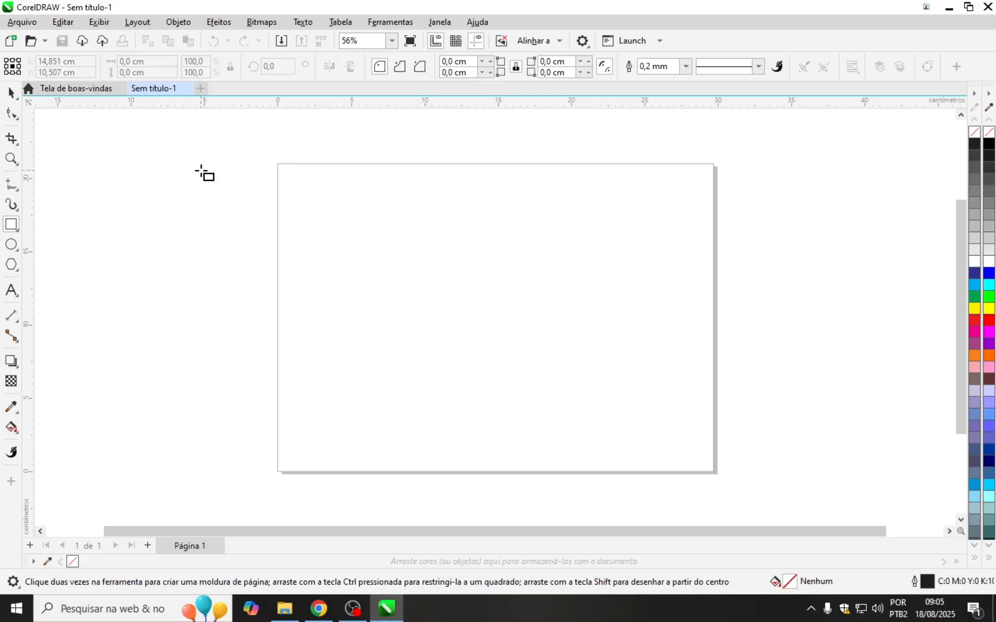
mouse_move(200, 170)
mouse_down()
mouse_move(219, 193)
mouse_move(303, 220)
mouse_up()
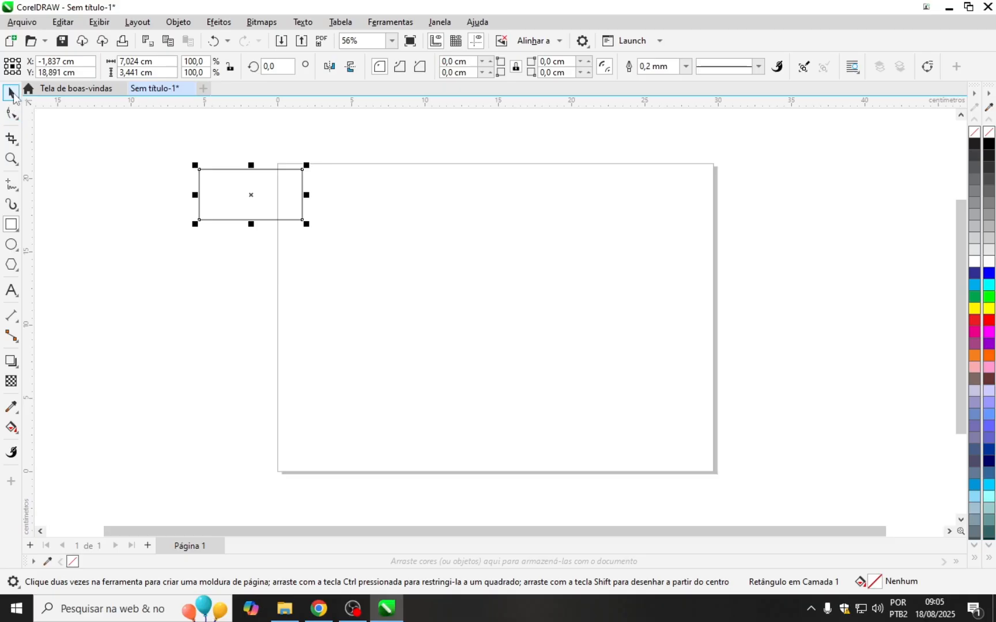
click(11, 93)
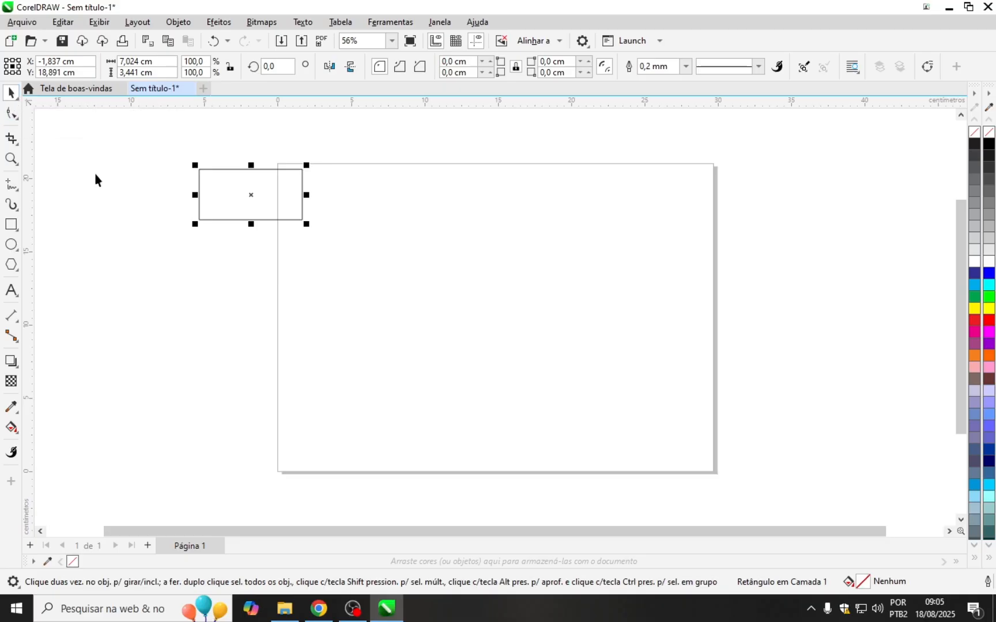
click(231, 298)
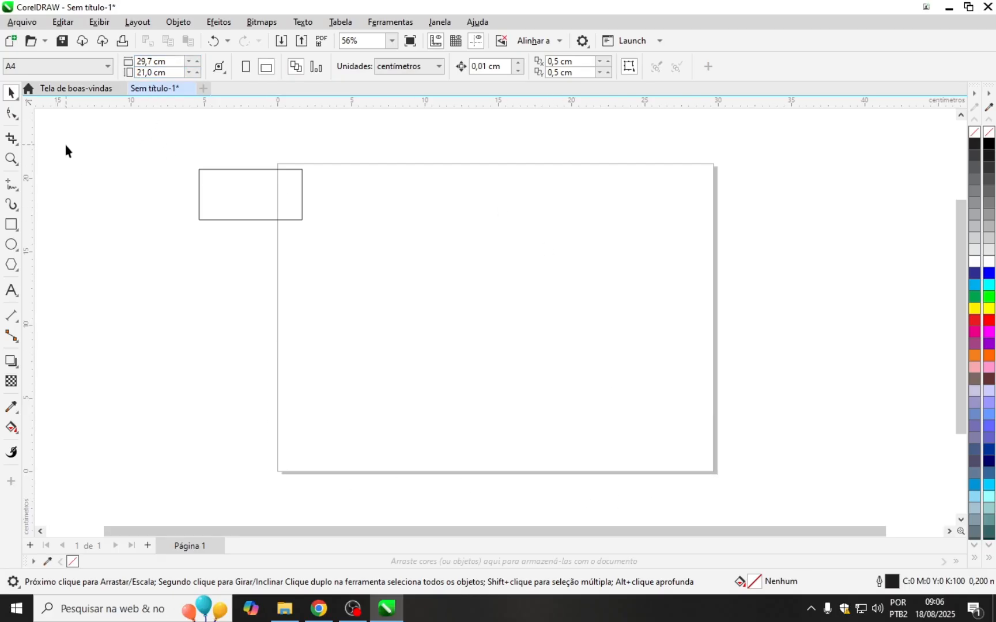
- Move the rectangle inside the page's upper-left corner, centred at about X 3.8 cm, Y 17.5 cm
click(233, 198)
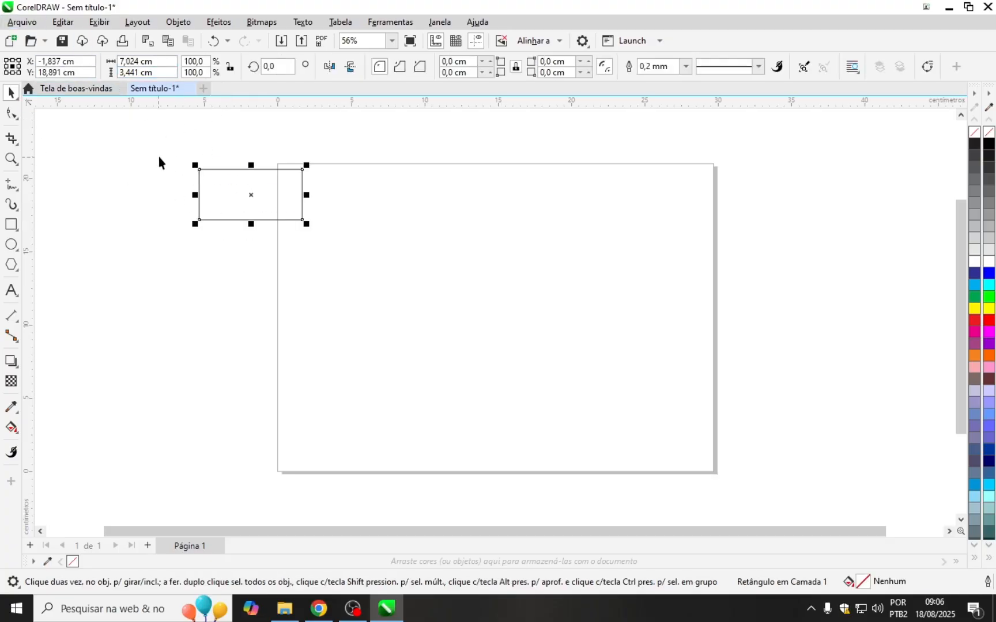
drag(251, 195, 306, 238)
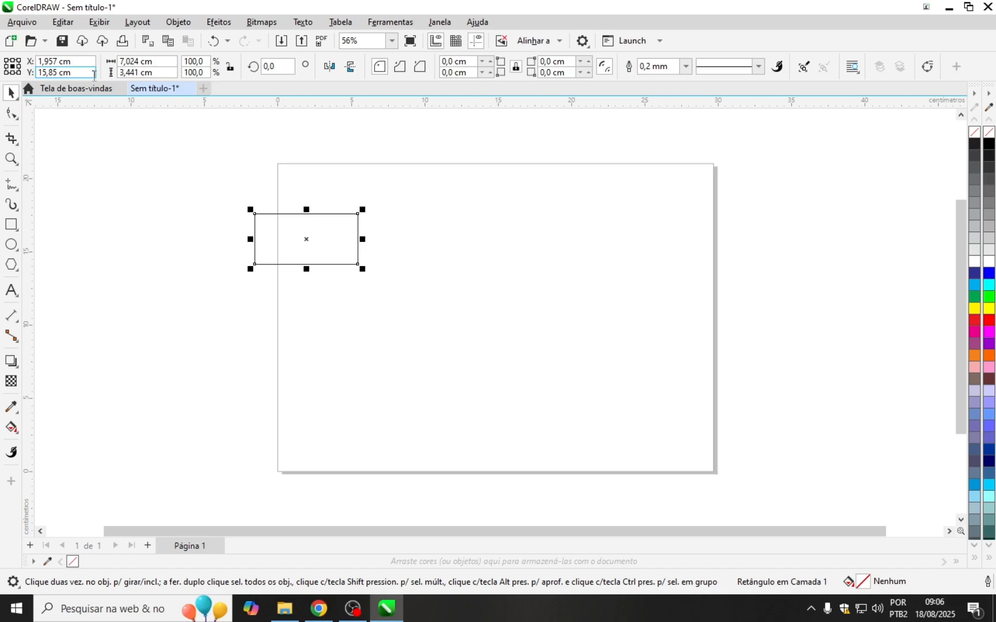
drag(323, 242, 296, 209)
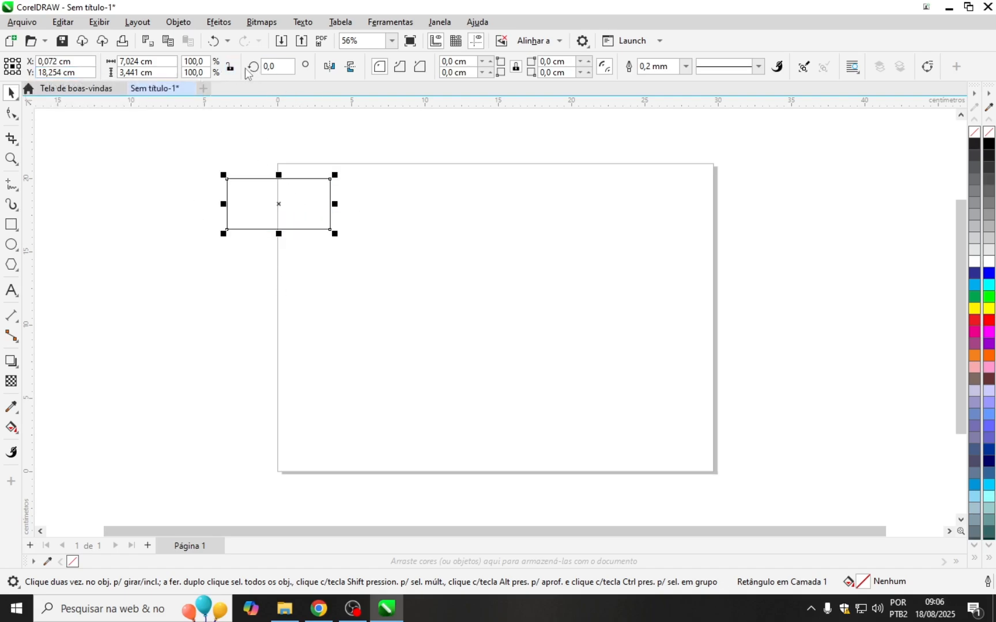
click(284, 67)
drag(280, 202, 335, 214)
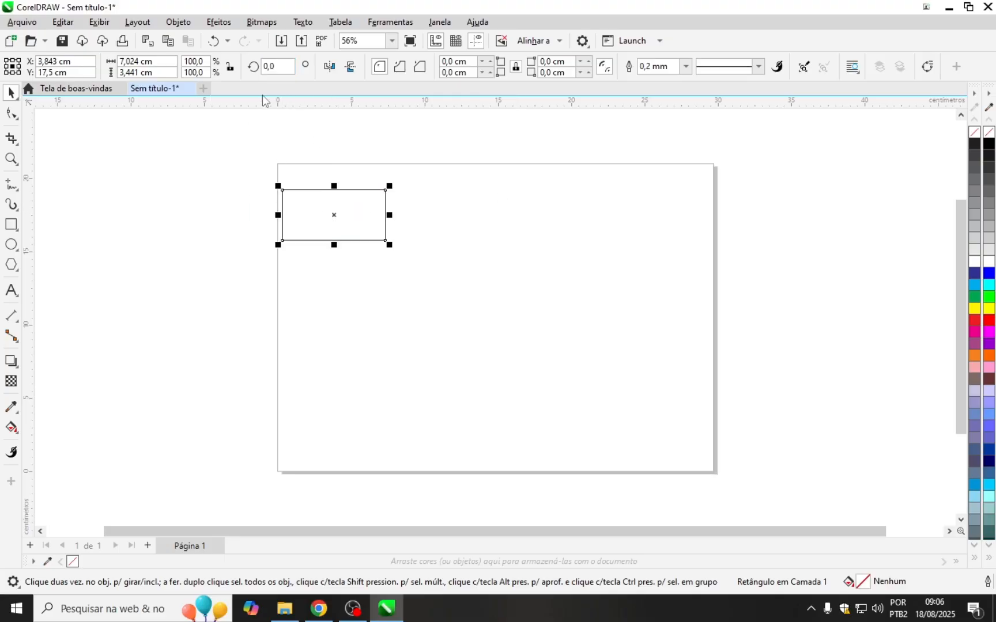
- Rotate the rectangle to 90° and shift it sideways to about X 8.7 cm, Y 16.8 cm
click(278, 65)
text(90)
key(Return)
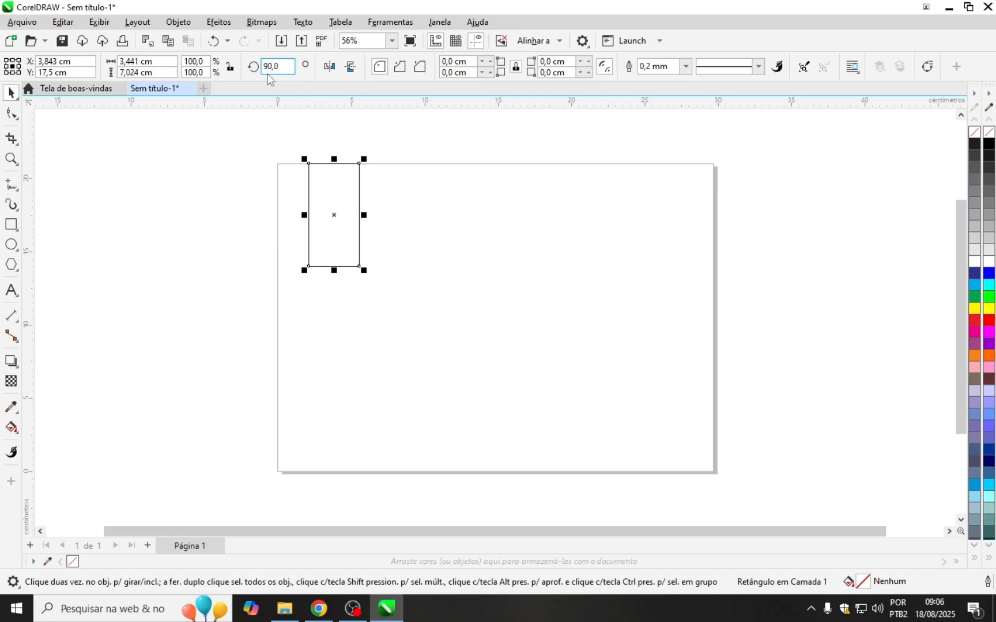
drag(324, 196, 403, 209)
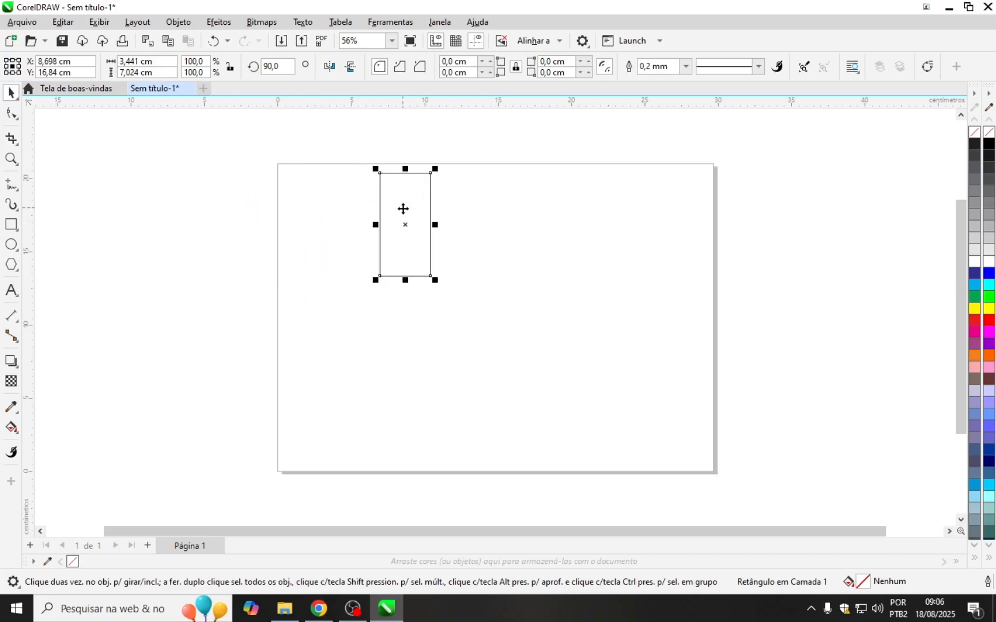
- Set the rectangle's rotation angle to 47°
click(278, 66)
text(47)
key(BackSpace)
key(BackSpace)
key(BackSpace)
key(BackSpace)
key(BackSpace)
key(BackSpace)
text(47)
key(Return)
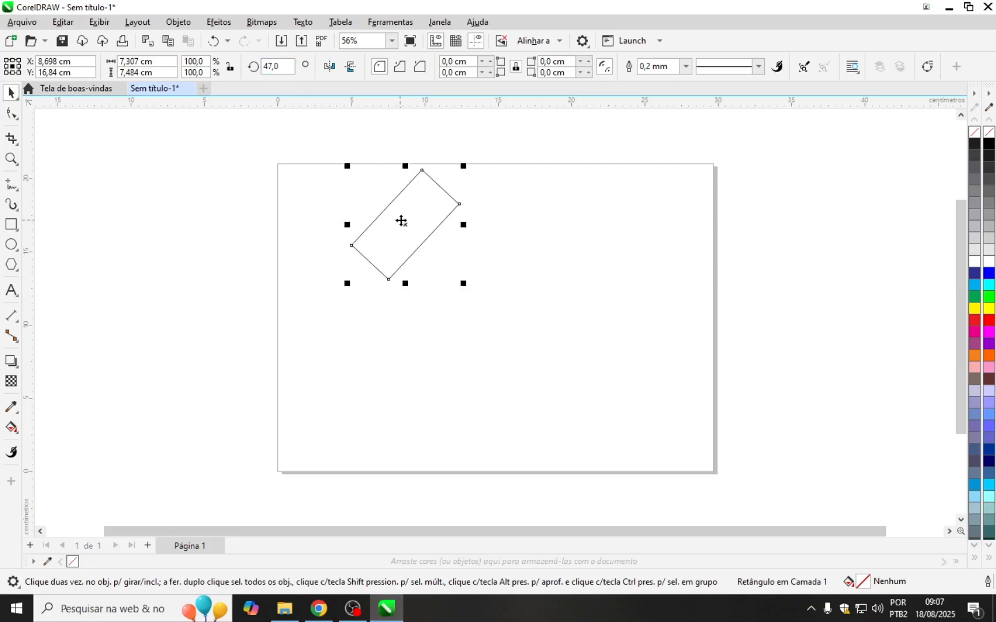
- Reposition the tilted rectangle on the page's upper edge, centred at about X 11.2 cm, Y 19.1 cm
drag(403, 223, 269, 202)
click(420, 263)
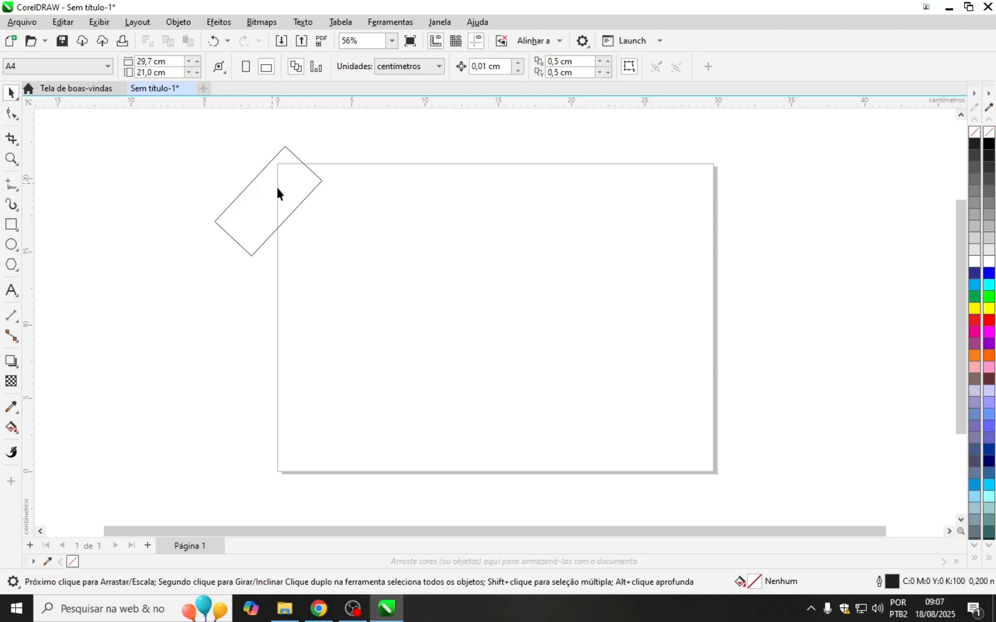
click(257, 201)
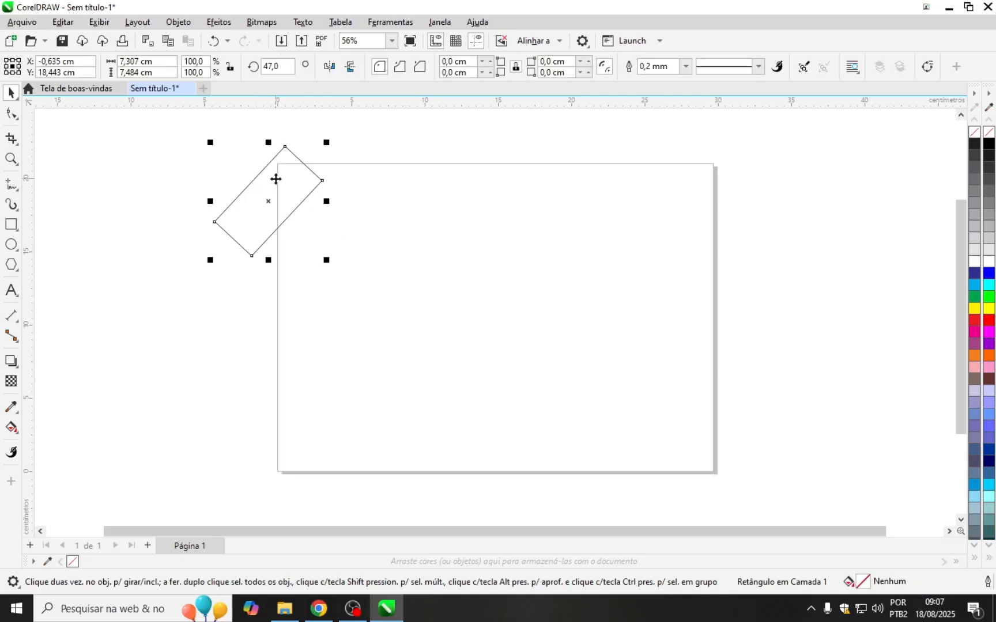
drag(275, 178, 262, 202)
click(239, 208)
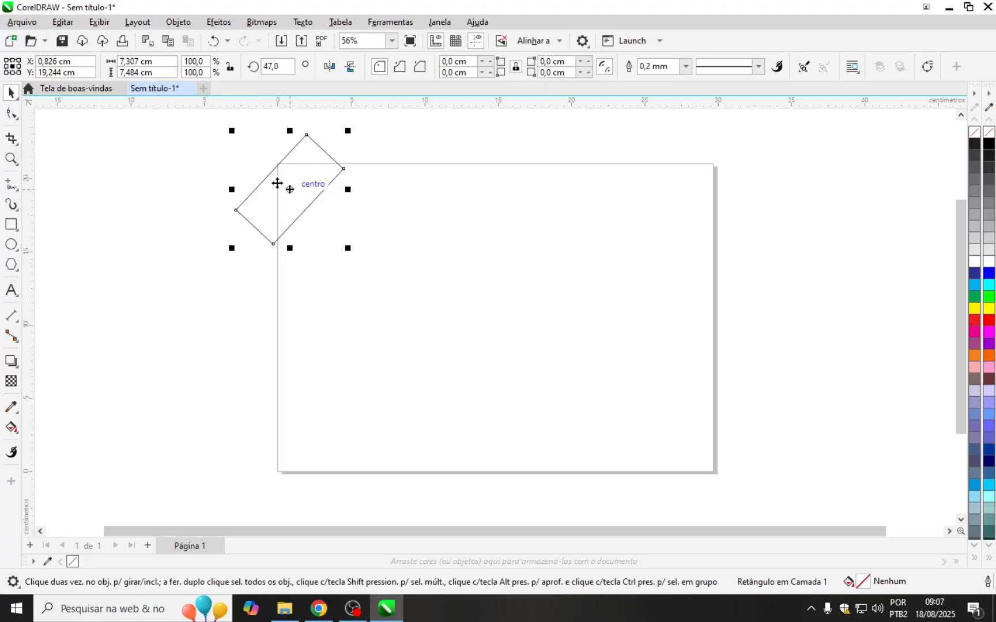
drag(286, 194, 443, 192)
- Copy and paste the tilted rectangle and place one of the two over the page's upper-left corner, at about X -1.2 cm, Y 19.6 cm
key(ctrl+c)
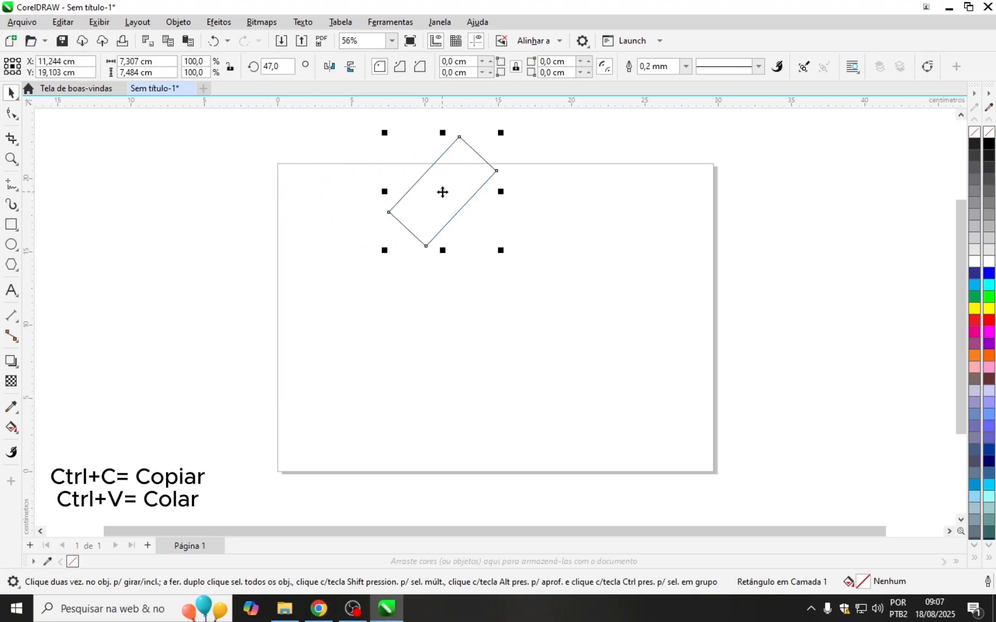
key(ctrl+v)
drag(454, 187, 269, 177)
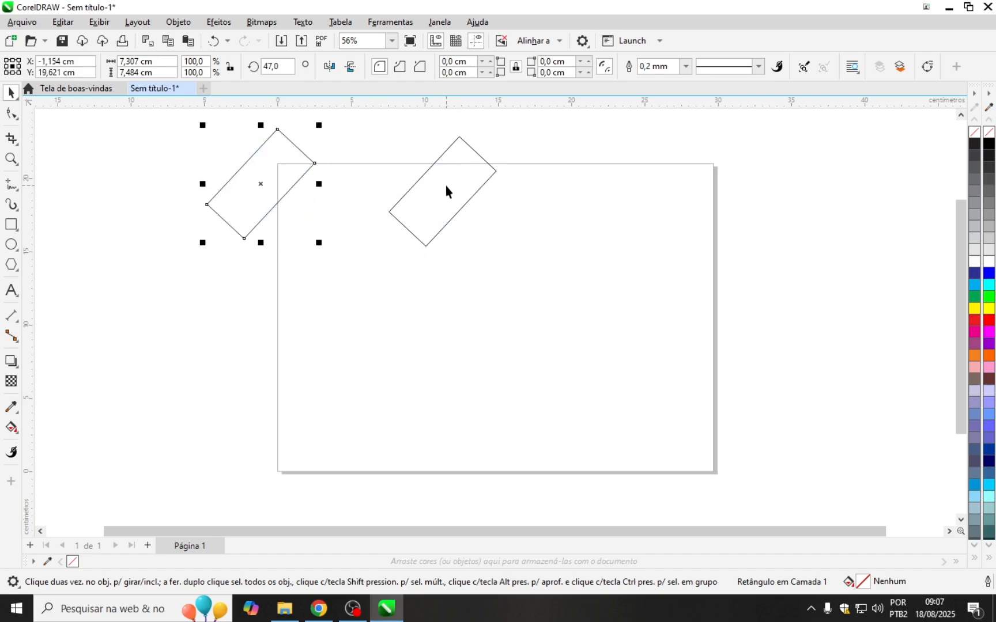
- Duplicate the middle rectangle onto the upper-right part of the page, forming a row of three, and clear the selection
drag(446, 186, 637, 183)
right_click(604, 218)
click(458, 182)
click(312, 174)
click(340, 370)
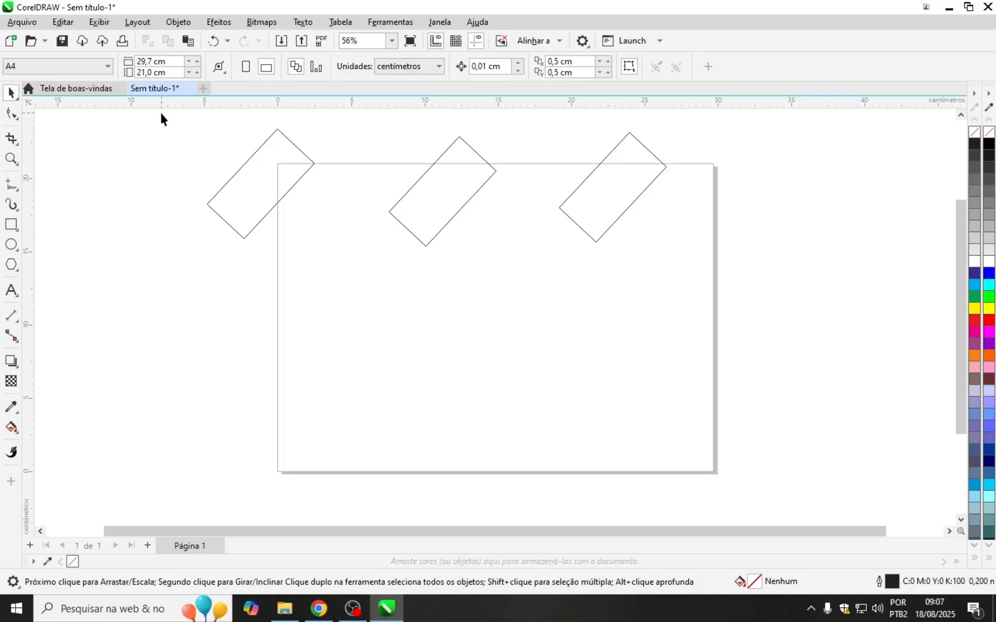
- Select all three rectangles together and move them down as a set, centred at about X 13.1 cm, Y 15.2 cm
drag(161, 113, 689, 280)
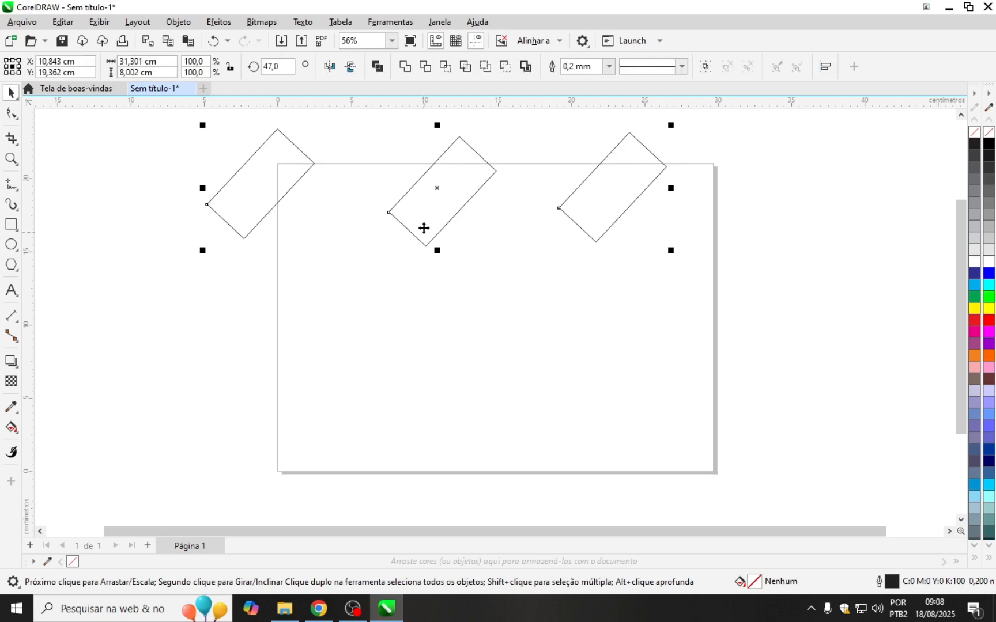
drag(429, 204, 459, 291)
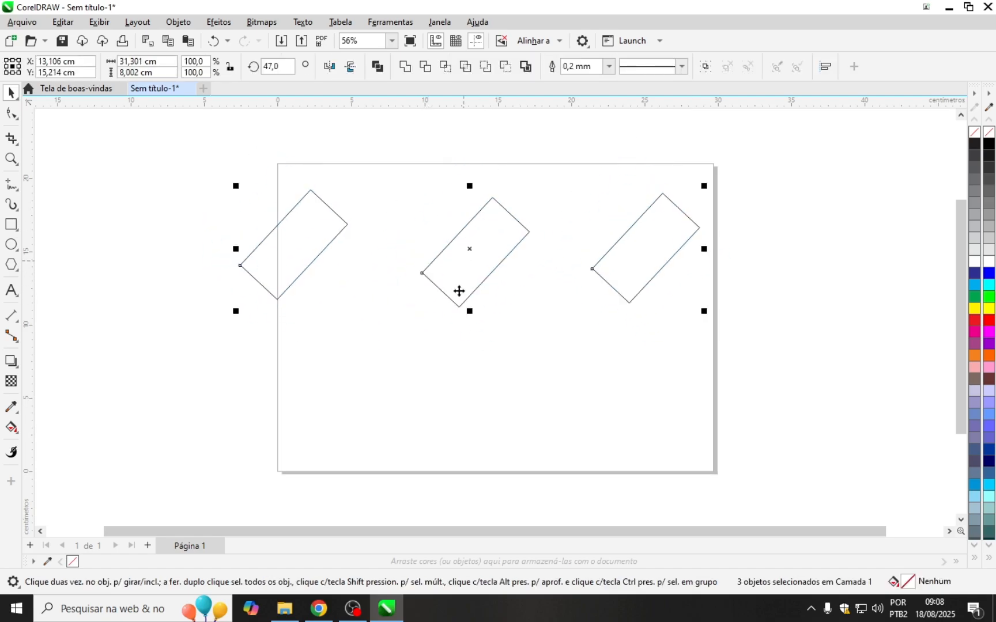
click(238, 195)
- Select only the left and middle rectangles and move them up until the left one lies within the page's left edge
drag(168, 154, 548, 354)
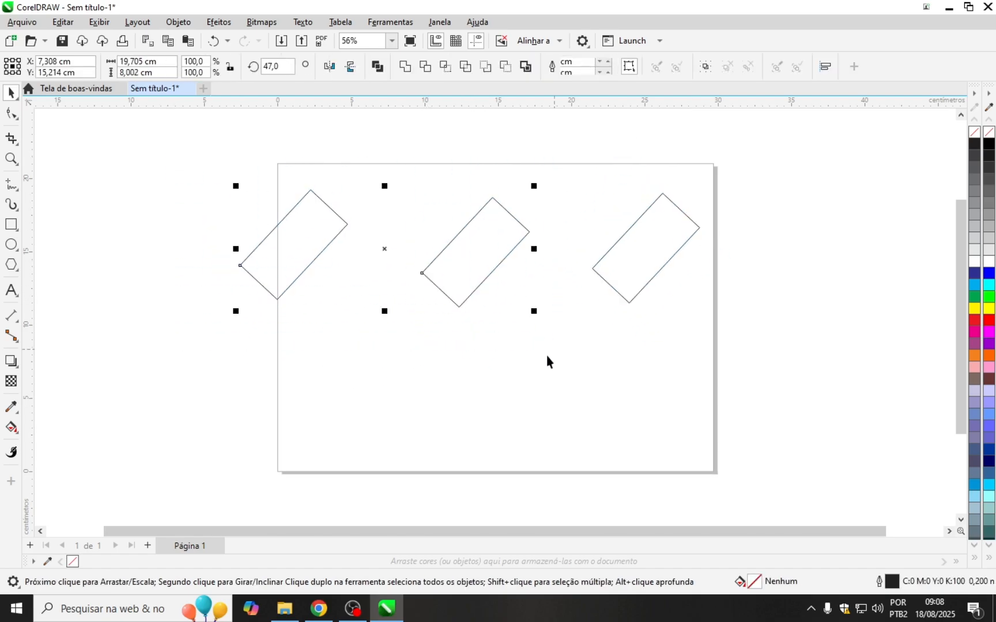
drag(454, 293, 305, 265)
drag(141, 214, 327, 207)
click(189, 242)
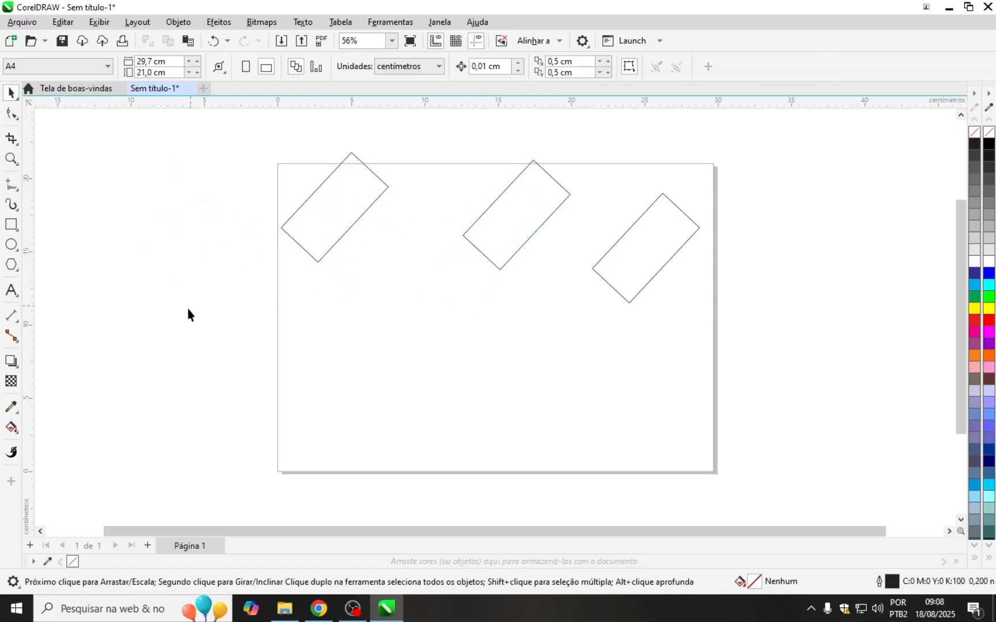
- Select the left and right rectangles without the middle one and move the pair to about X 16.9 cm, Y 18.0 cm
click(324, 213)
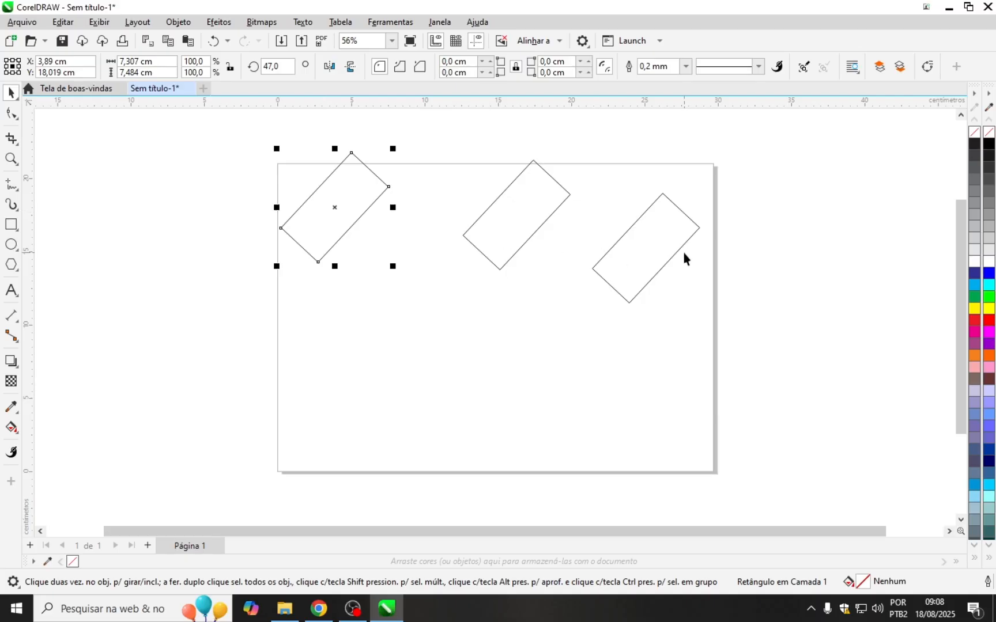
click(666, 266)
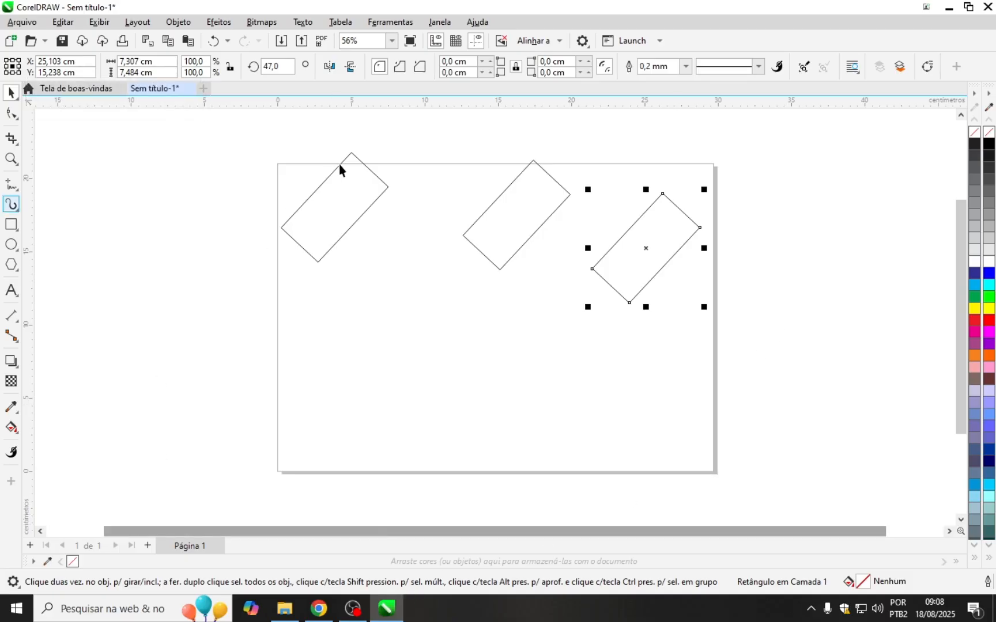
key(space)
click(330, 202)
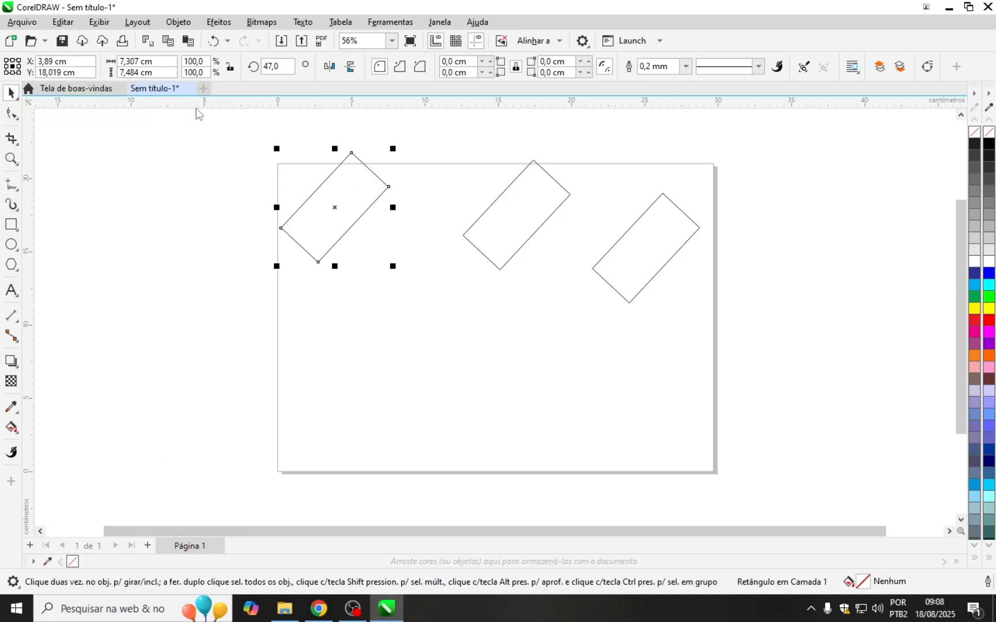
shift+click(644, 247)
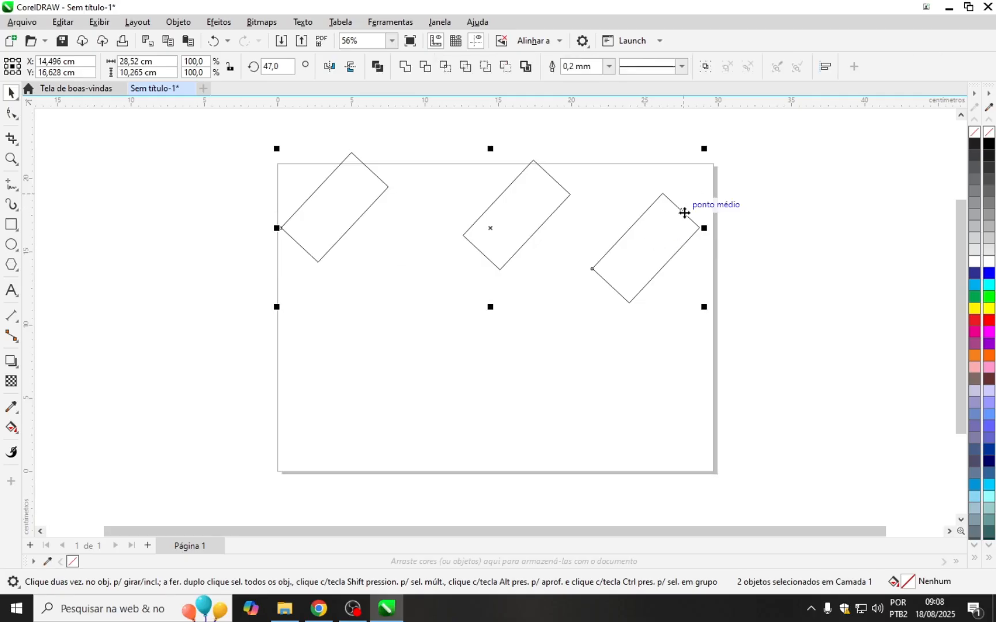
drag(683, 209, 632, 254)
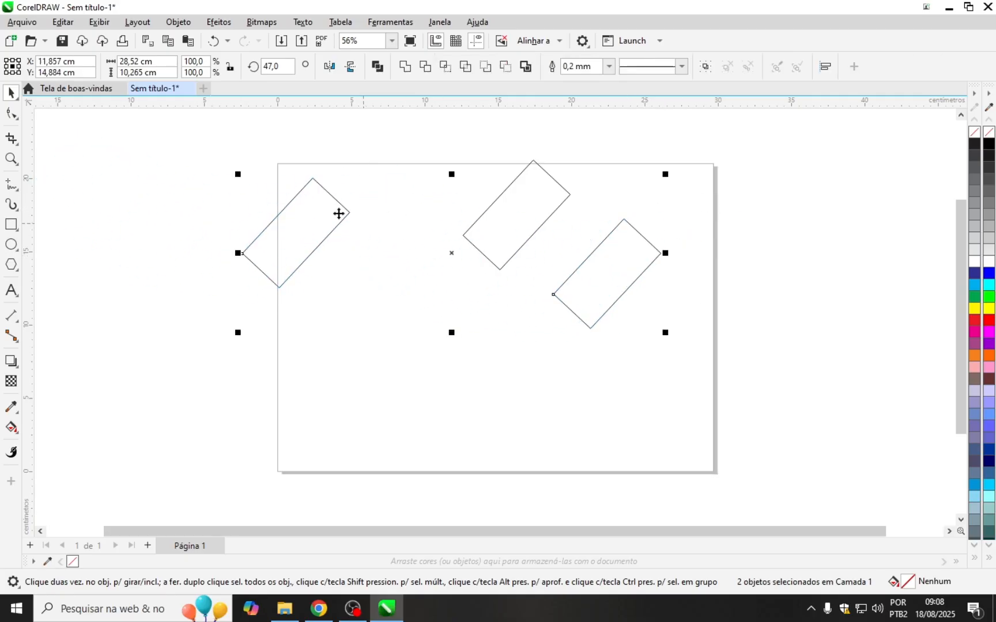
drag(338, 211, 364, 173)
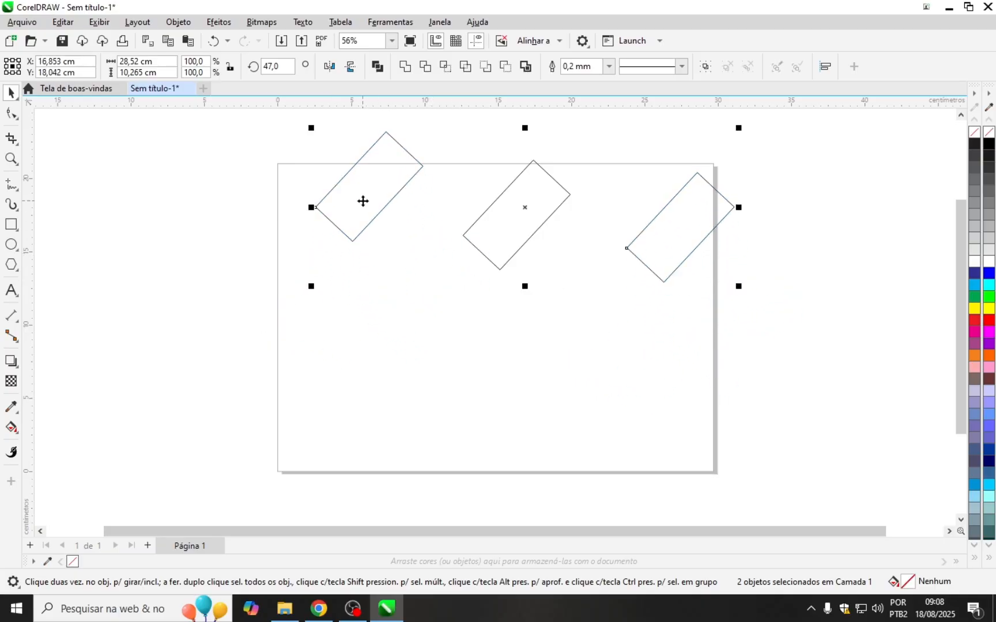
click(393, 301)
- Mirror the left rectangle horizontally and move it across the page's left edge, at about X 2.4 cm, Y 16.1 cm
click(374, 218)
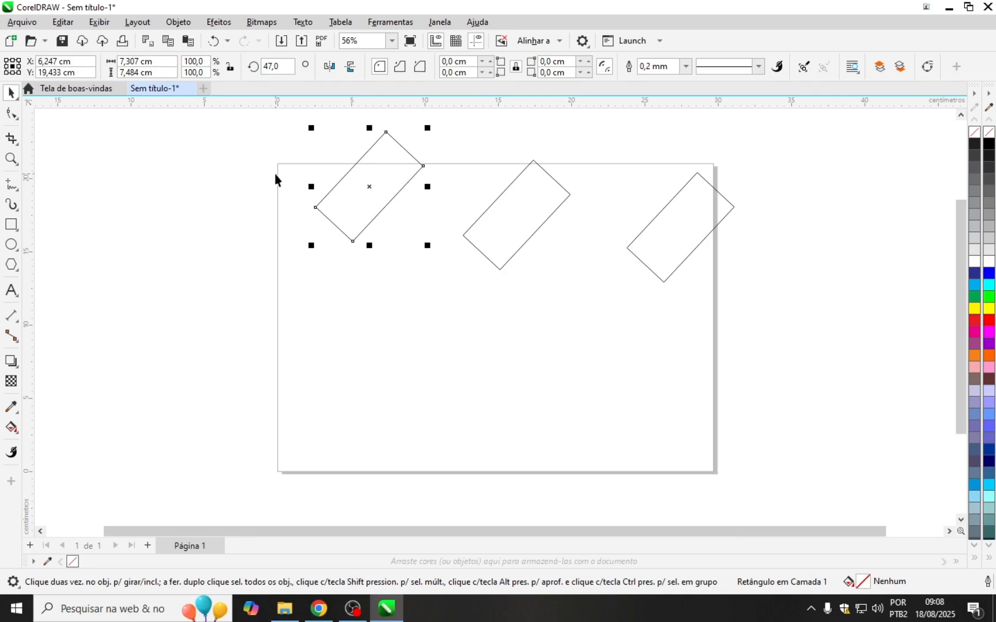
drag(393, 196, 366, 214)
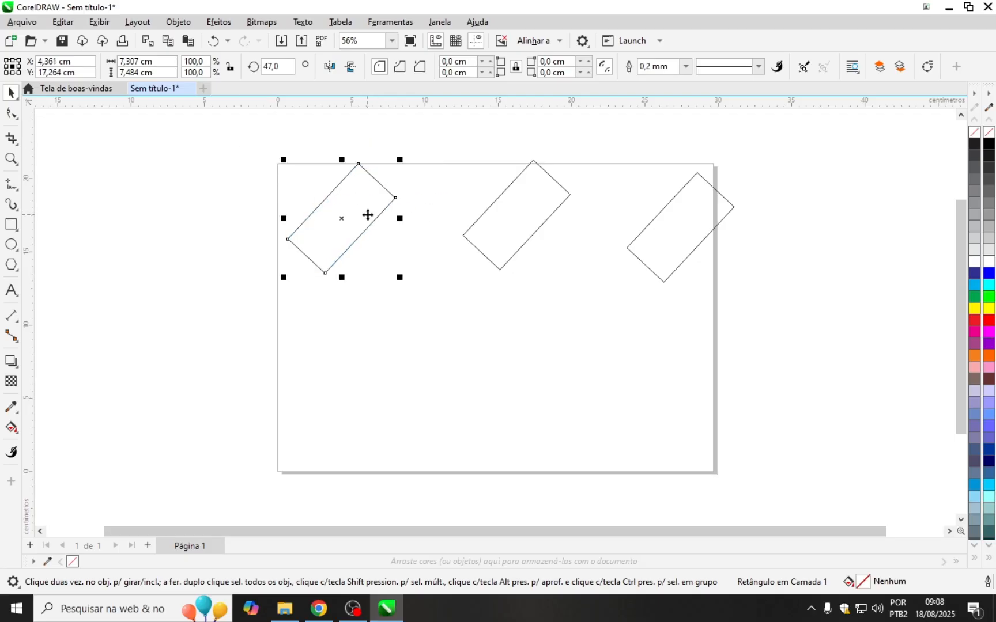
click(329, 67)
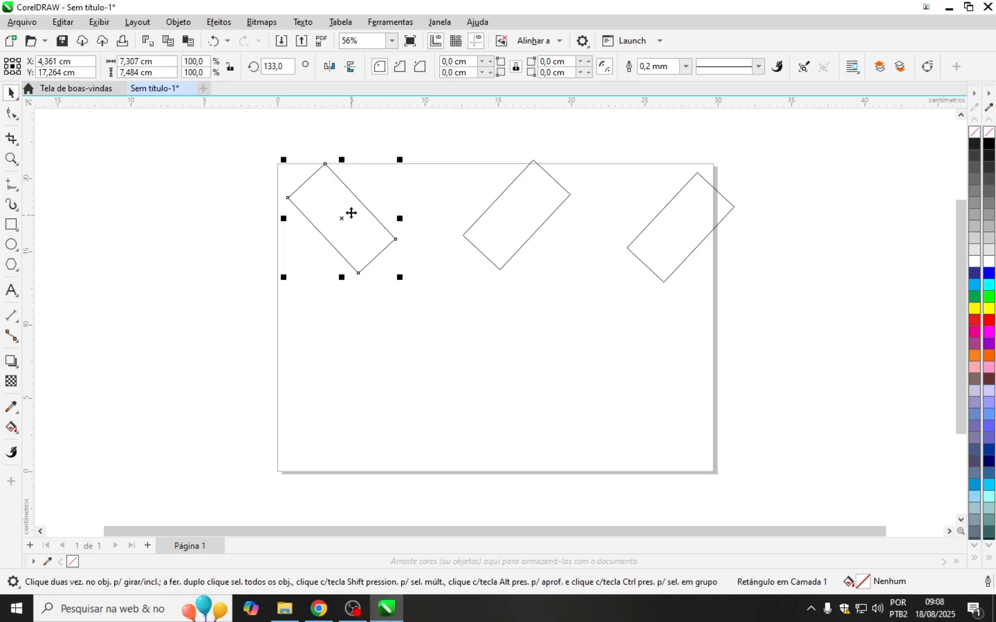
drag(349, 211, 323, 233)
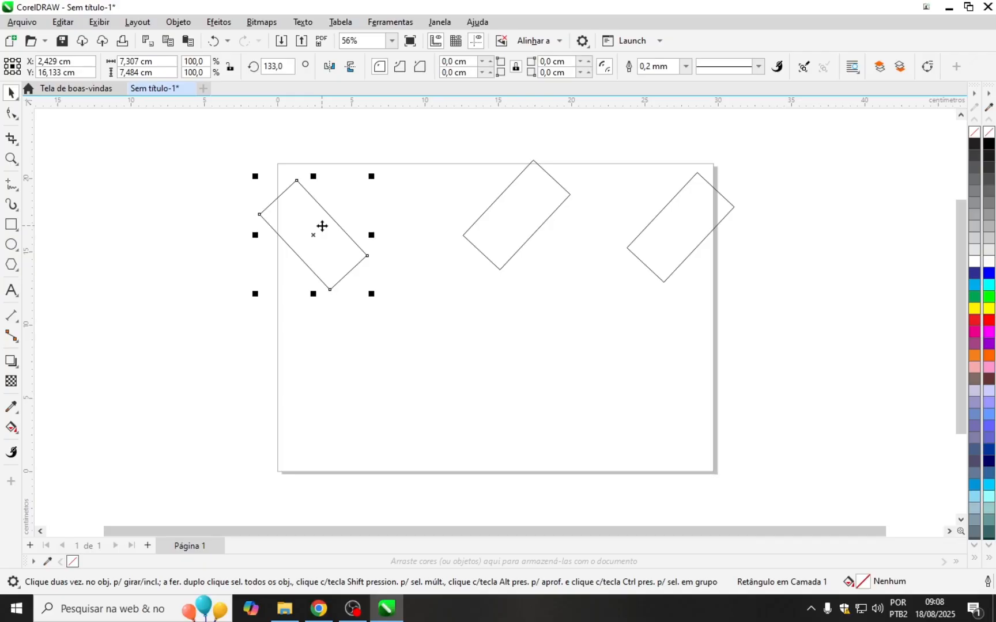
- Move the mirrored left rectangle to about X 7.6 cm, Y 17.9 cm, beside the middle rectangle
drag(318, 234, 394, 207)
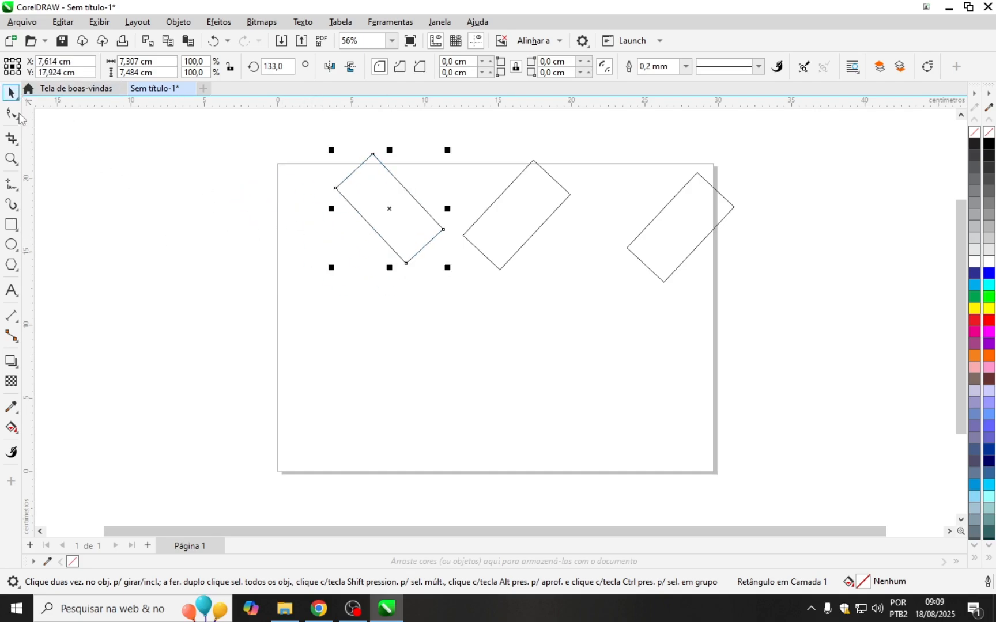
click(198, 218)
click(379, 198)
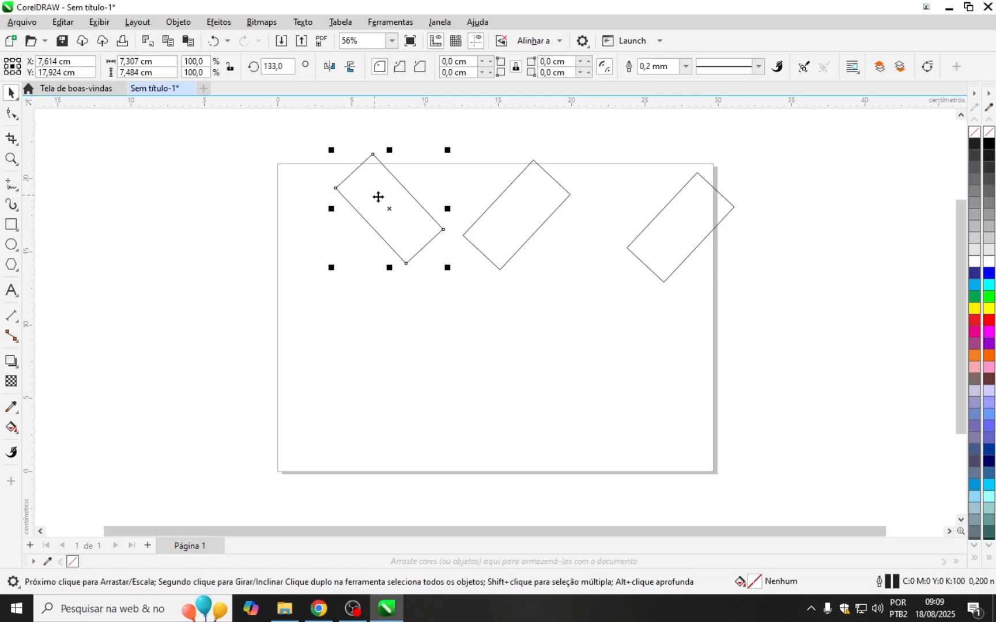
- Select the left and middle rectangles together and move the pair left until the mirrored one crosses the page's left edge
click(530, 229)
click(659, 243)
click(409, 231)
click(497, 235)
click(624, 239)
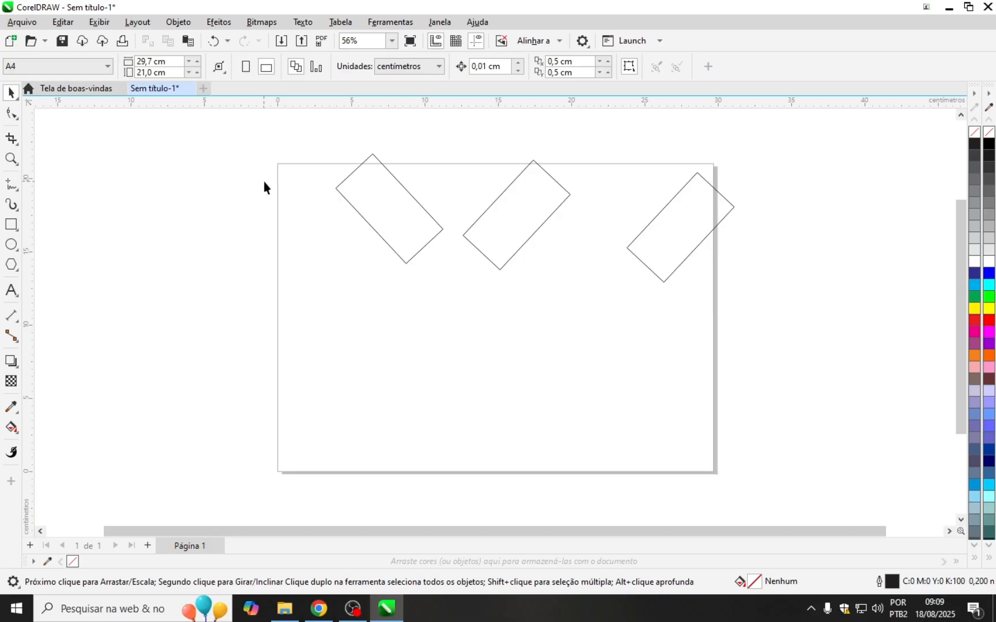
drag(663, 342, 638, 335)
drag(514, 225, 381, 230)
click(42, 169)
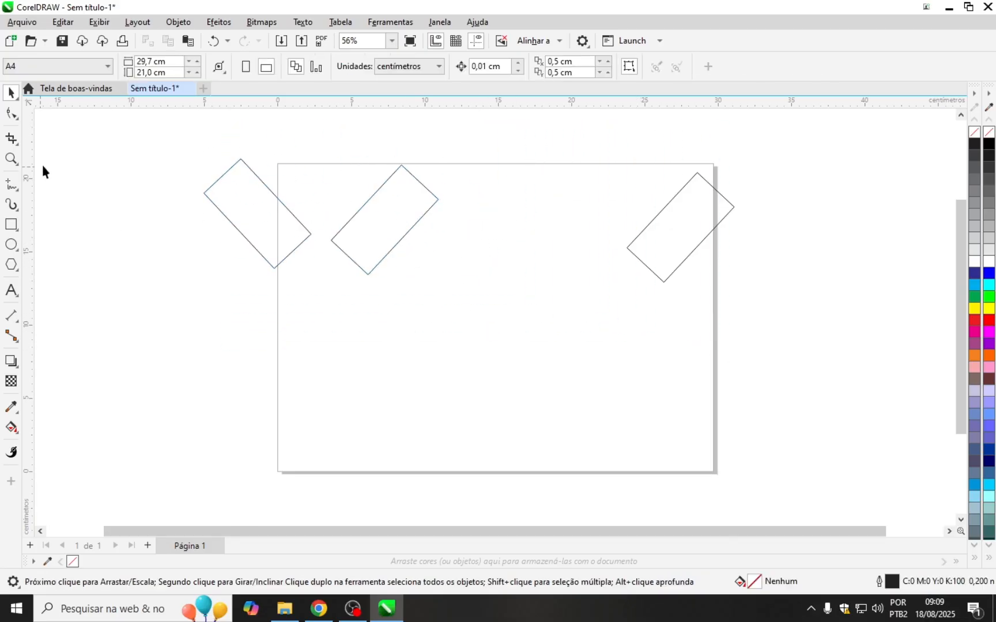
- Select all three rectangles with a marquee and move the set until the mirrored one is centred at about X 2.7 cm, Y 18.1 cm
drag(123, 117, 789, 394)
drag(467, 219, 644, 254)
drag(474, 251, 358, 221)
click(527, 351)
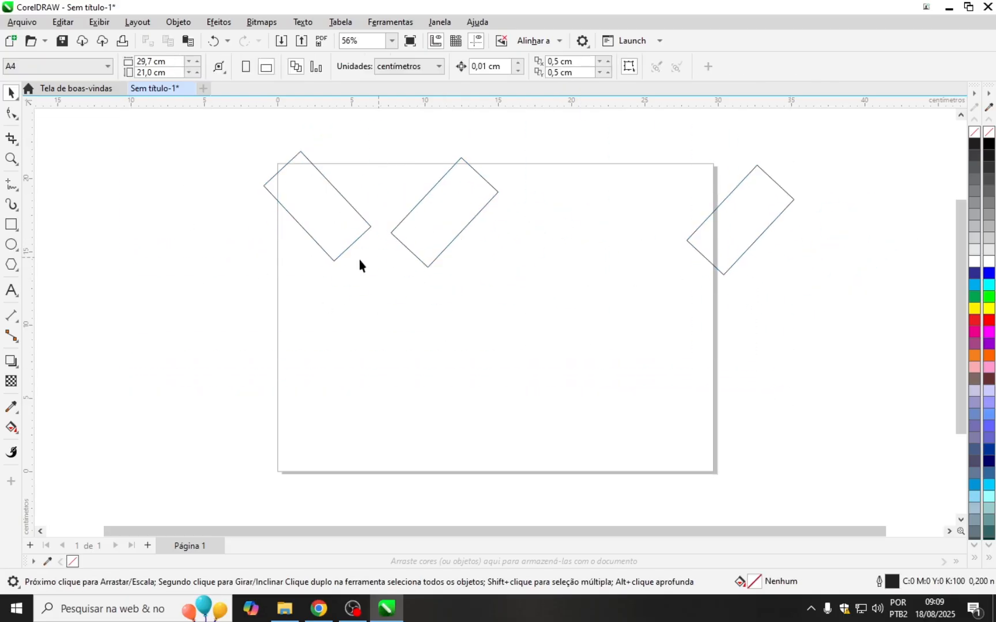
- Move the right rectangle beside the middle one, centred at about X 17.4 cm, Y 17.2 cm
click(311, 219)
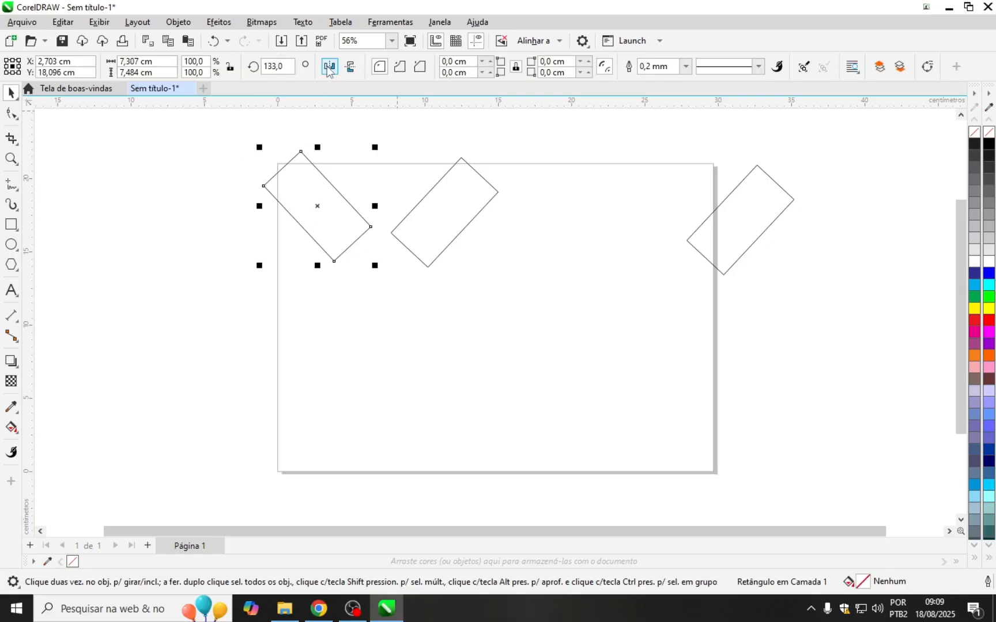
click(174, 156)
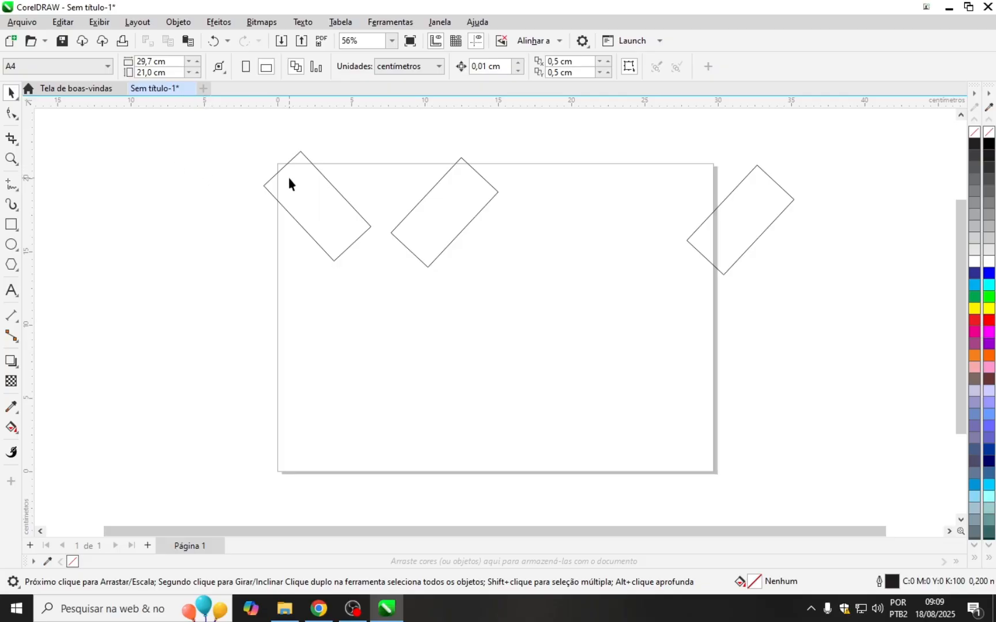
drag(718, 236, 533, 237)
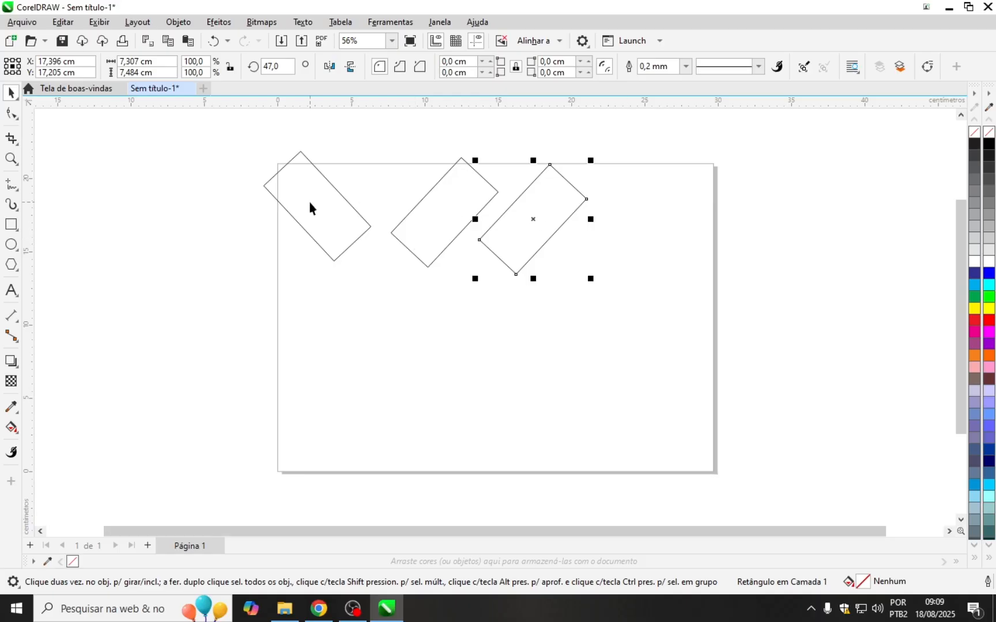
click(325, 209)
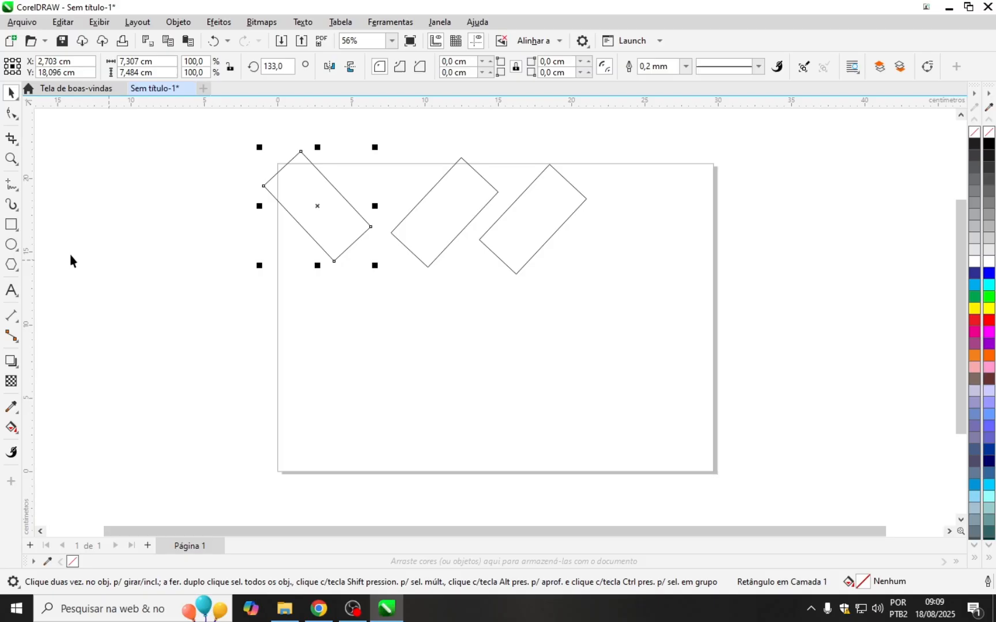
- Draw four upright rectangles of different sizes from the area left of the page to its lower half, the last about 1.6 by 1.8 cm
click(10, 225)
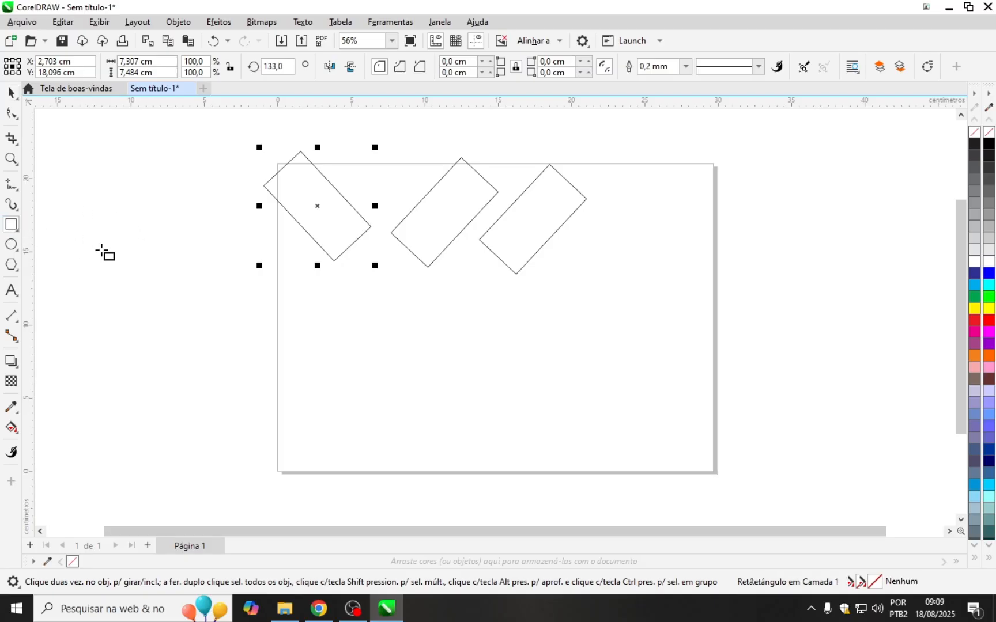
mouse_move(130, 249)
mouse_down()
mouse_move(277, 376)
mouse_move(387, 401)
mouse_up()
drag(416, 379, 440, 407)
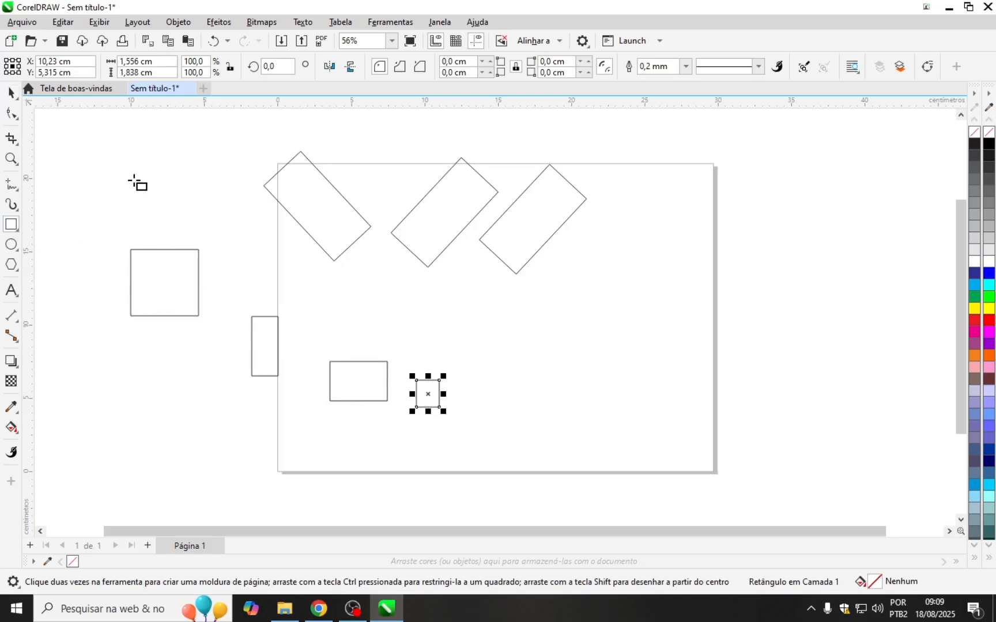
click(10, 92)
click(94, 166)
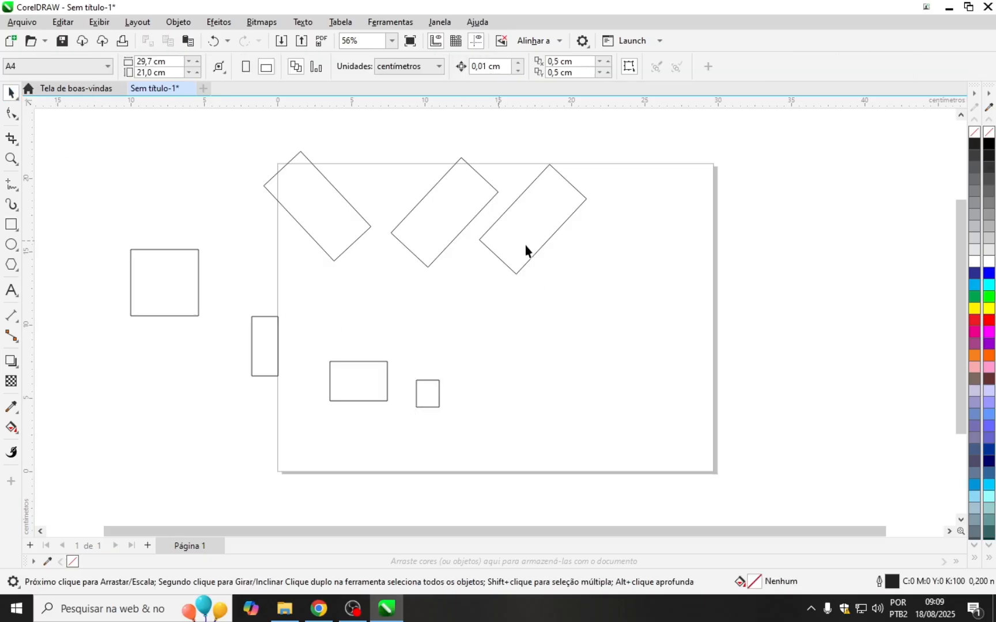
- Reposition the four new rectangles one by one, placing the largest against the outside of the page's left edge
drag(191, 262, 202, 222)
drag(269, 345, 277, 311)
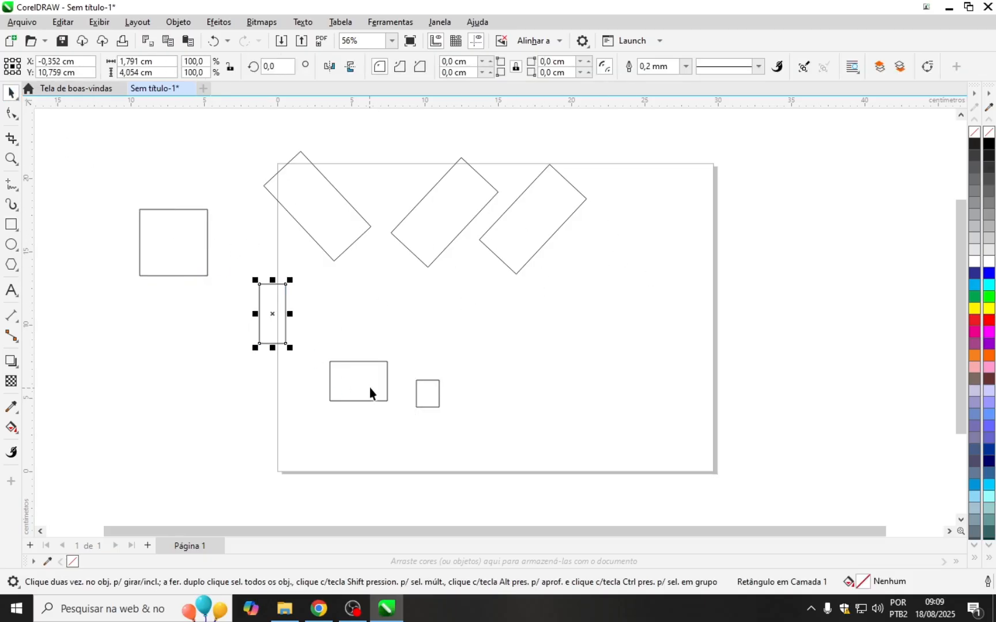
drag(369, 392, 388, 358)
click(443, 410)
drag(428, 403, 470, 362)
drag(371, 345, 325, 372)
drag(273, 326, 231, 341)
drag(190, 248, 261, 266)
- Move the mirrored rectangle to about X -0.1 cm, Y 21.0 cm and the large square-like one to about X -6.0 cm, Y 16.3 cm
drag(335, 218, 293, 176)
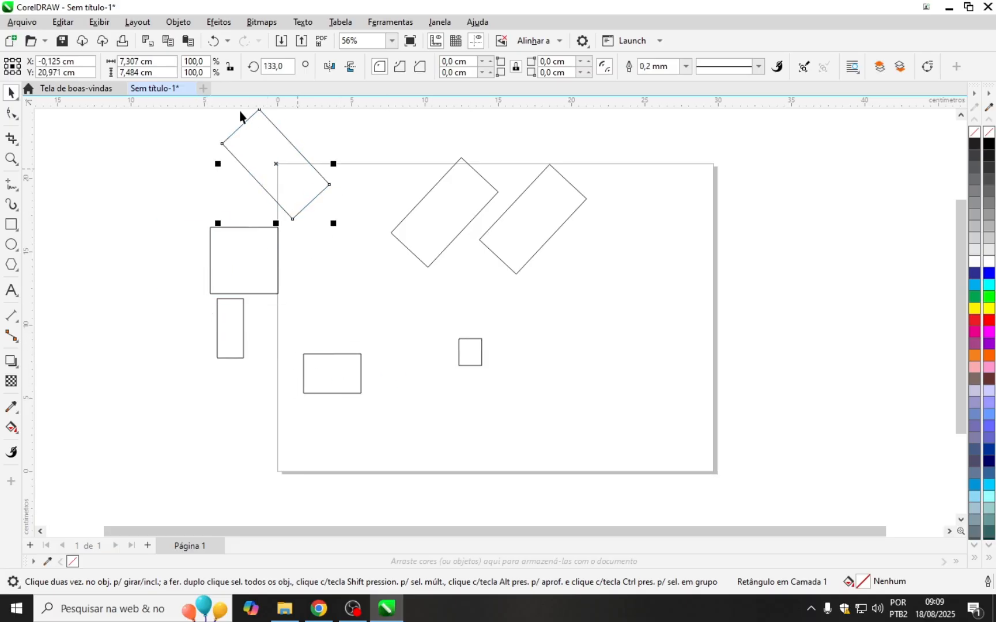
click(321, 167)
drag(269, 259, 215, 230)
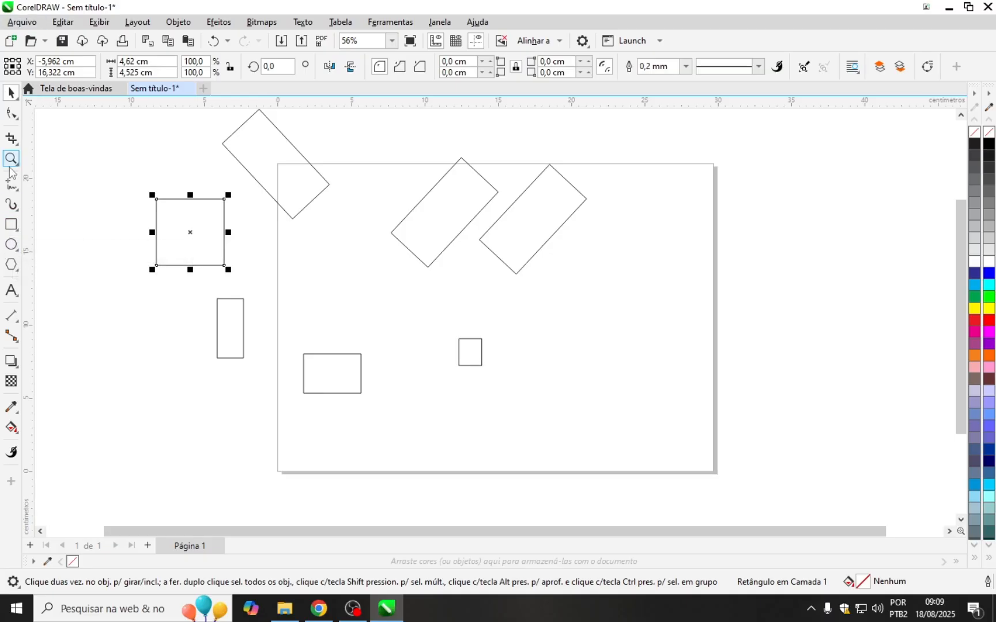
click(115, 165)
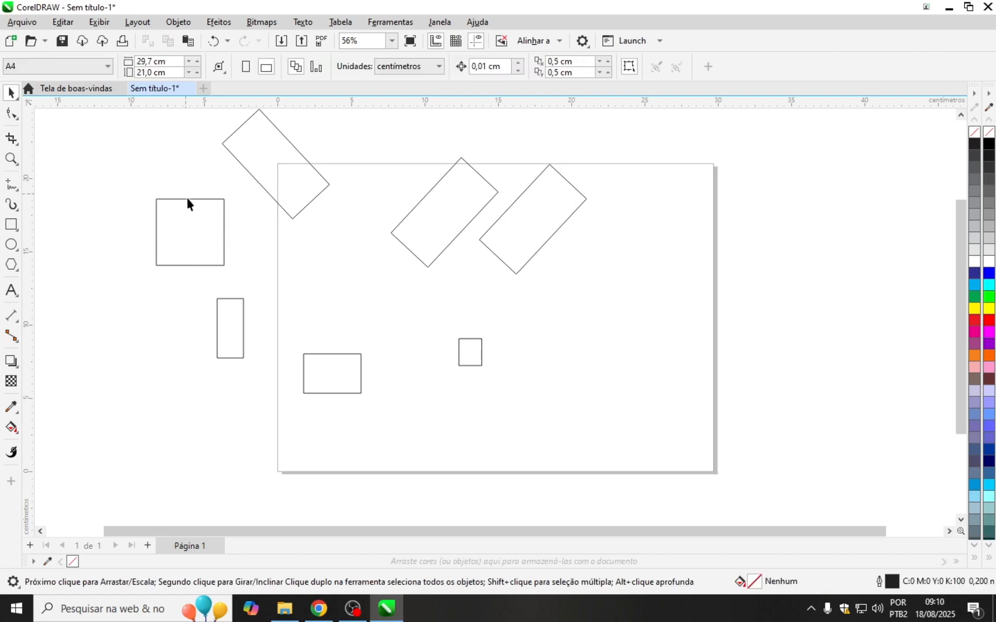
- Rotate the large square-like rectangle to about 66.4° and move its rotation centre just left of the middle tilted rectangle
click(182, 248)
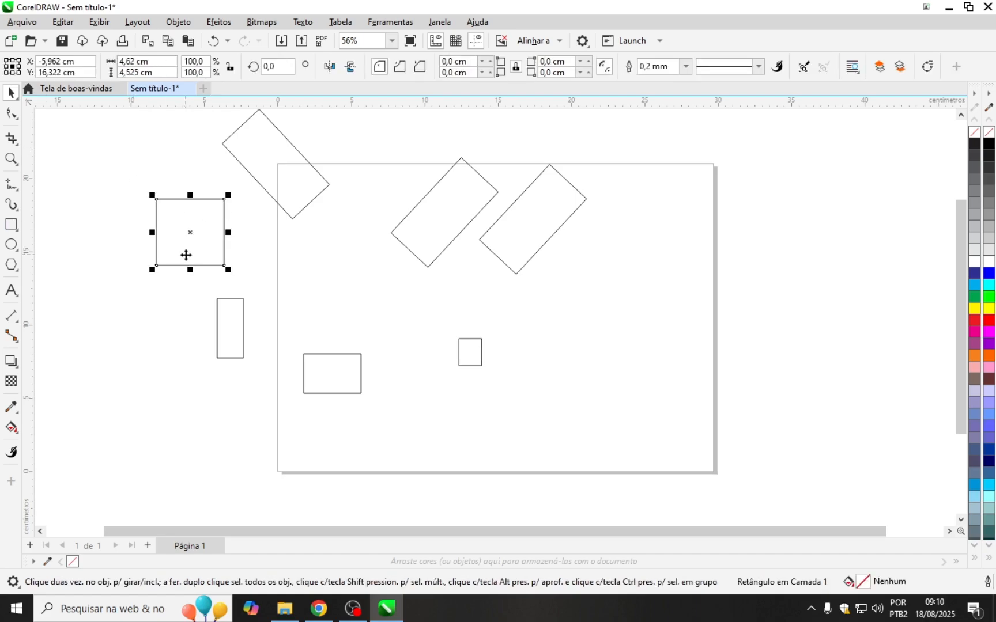
click(197, 235)
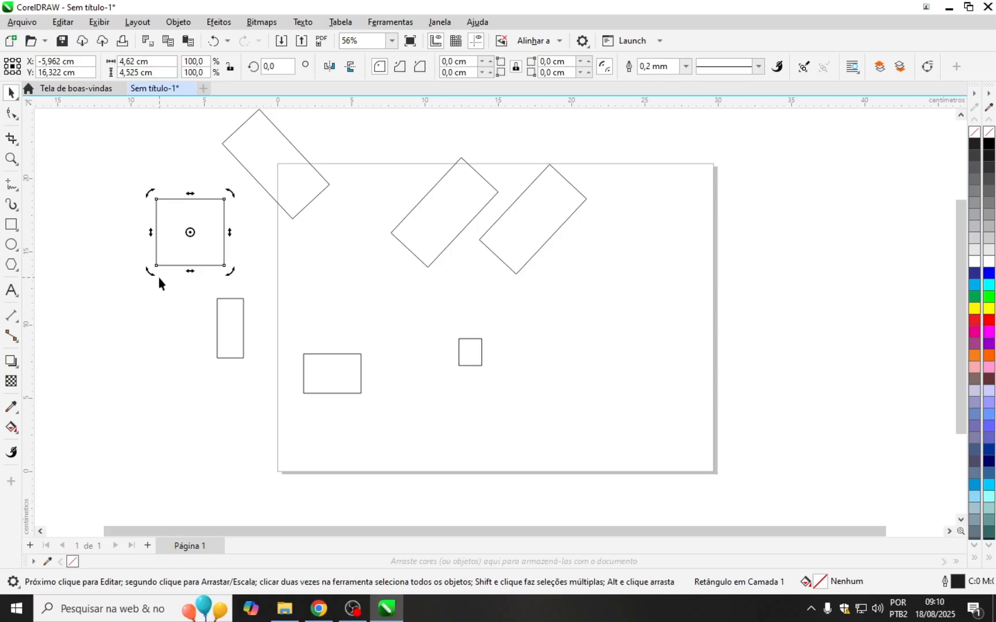
drag(231, 272, 231, 202)
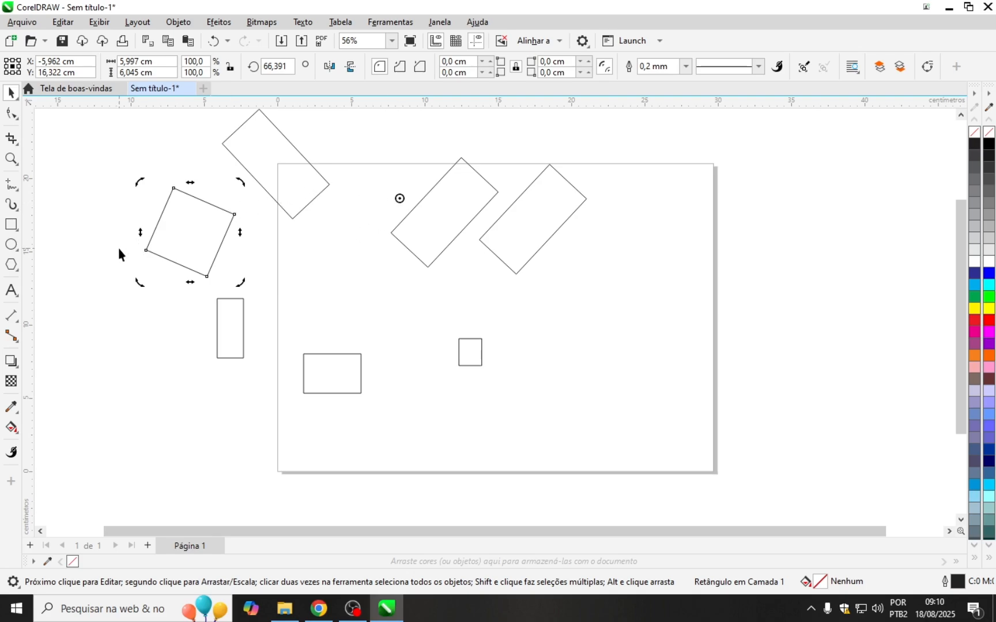
- Rotate the square-like rectangle about its displaced centre to about 250.9° and move it back to about X -4.9 cm, Y 16.6 cm
mouse_move(139, 182)
mouse_down()
mouse_move(143, 225)
mouse_move(247, 296)
mouse_move(413, 287)
mouse_move(442, 196)
mouse_move(509, 193)
mouse_move(605, 149)
mouse_up()
drag(598, 165, 208, 248)
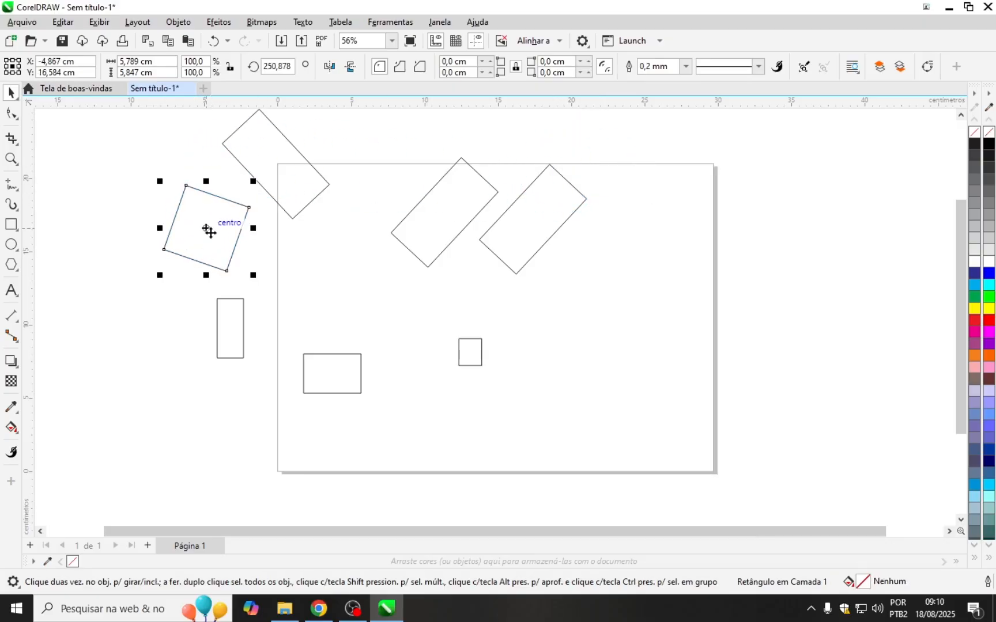
- Place the rotation centre on the square-like rectangle's lower-right corner and rotate it upright to about 269.6°
click(219, 238)
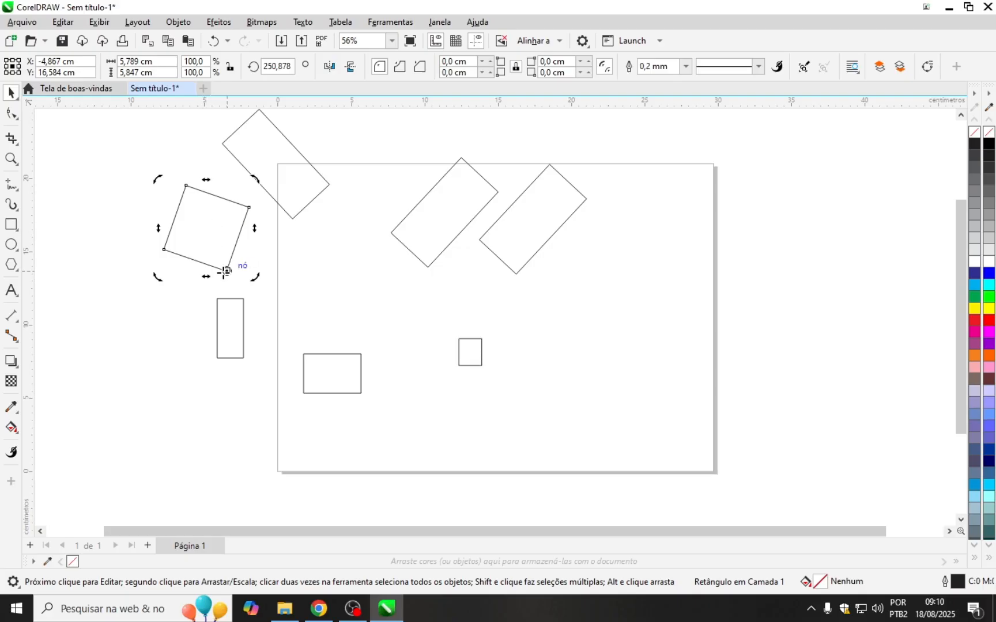
mouse_move(254, 279)
mouse_down()
mouse_move(265, 262)
mouse_move(268, 271)
mouse_move(251, 221)
mouse_move(266, 268)
mouse_up()
click(131, 271)
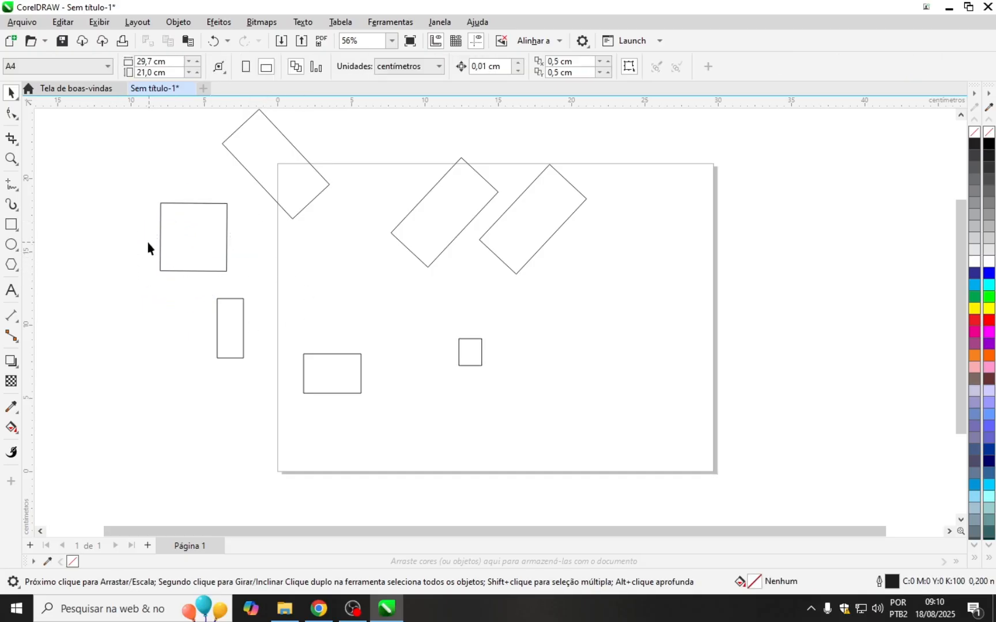
- Return the rotation centre to the middle of the square-like rectangle and skew its upper edge horizontally to the left
click(174, 229)
click(174, 230)
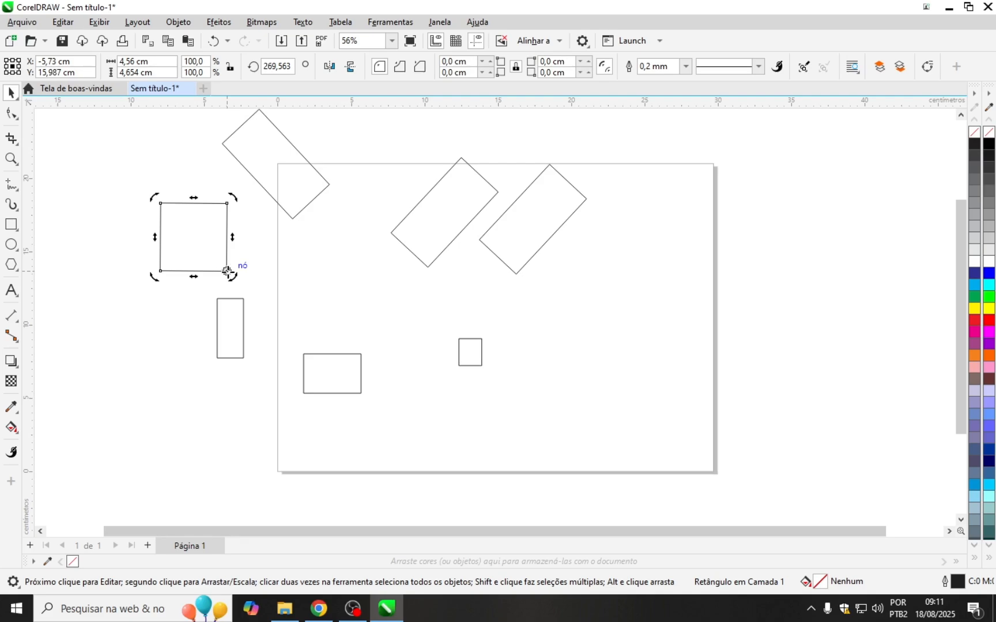
drag(228, 270, 194, 237)
drag(234, 196, 157, 206)
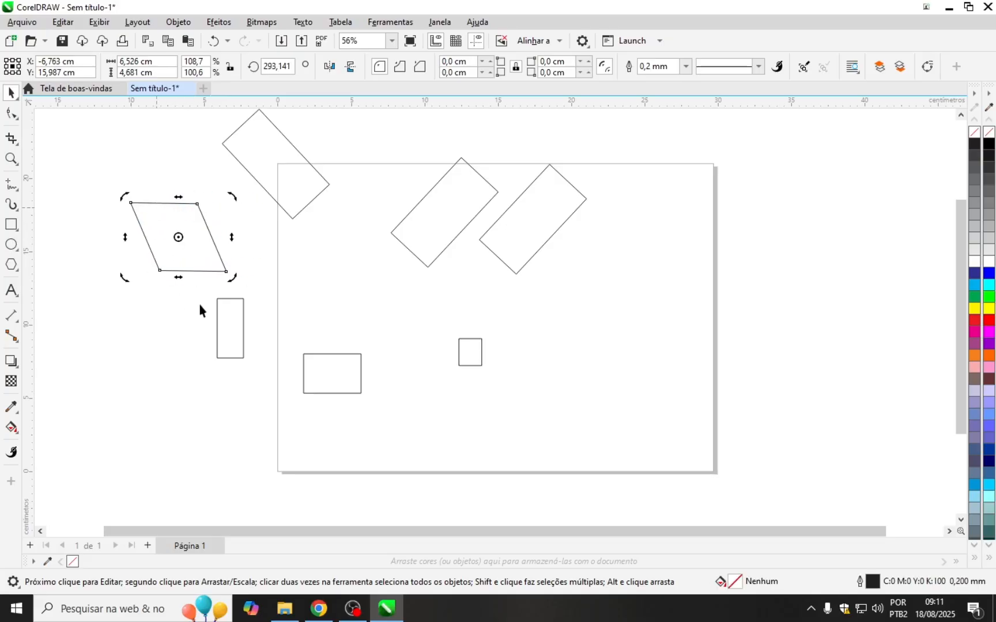
- Skew the slanted shape further horizontally and vertically, to an overall size of about 7.7 by 5.2 cm
drag(178, 278, 191, 277)
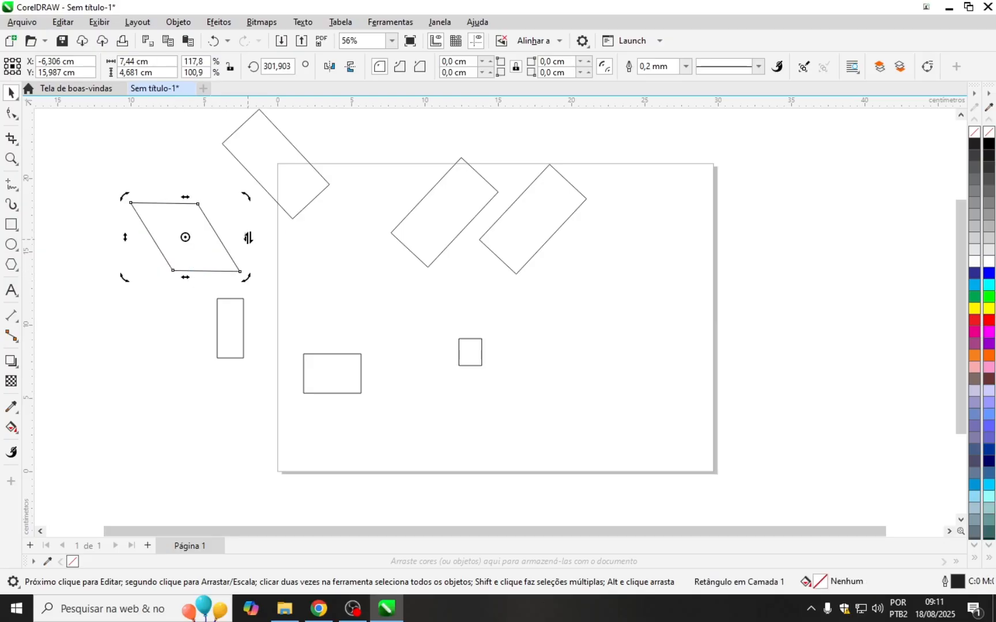
drag(246, 237, 247, 217)
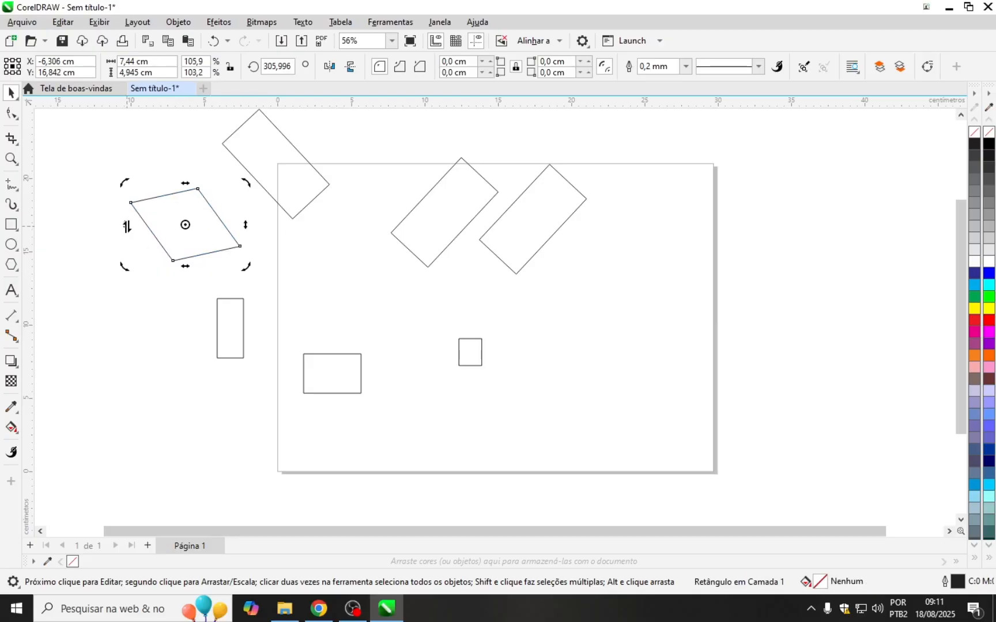
mouse_move(126, 224)
mouse_down()
mouse_move(135, 249)
mouse_move(137, 238)
mouse_up()
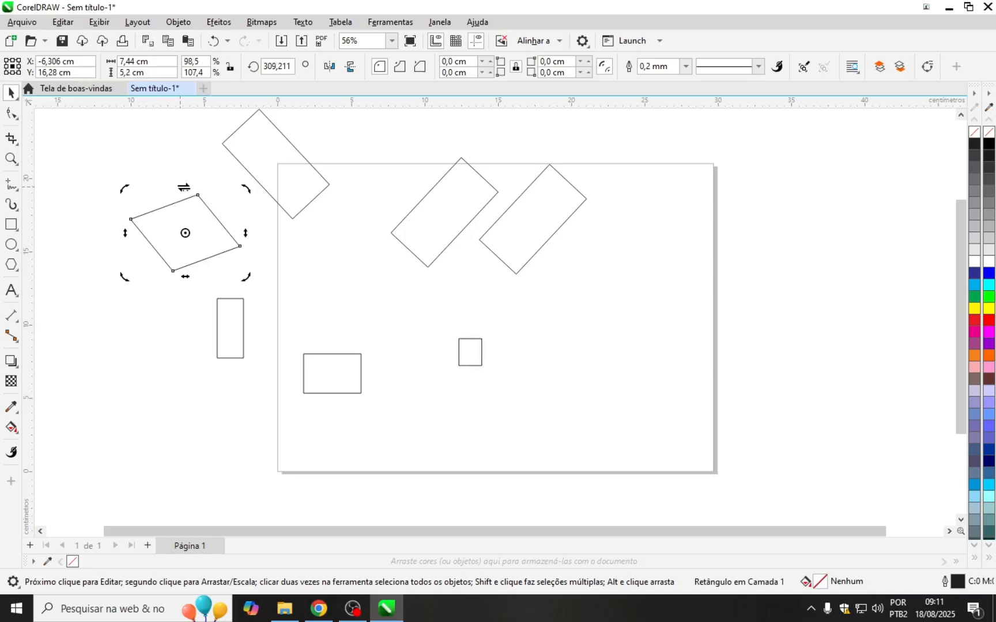
drag(184, 186, 207, 220)
click(112, 349)
- Move the skewed shape across the page's left edge and back outside the page to about X -6.1 cm, Y 16.1 cm
click(173, 214)
mouse_move(234, 219)
mouse_down()
mouse_move(207, 237)
mouse_move(187, 213)
mouse_move(220, 227)
mouse_up()
click(200, 256)
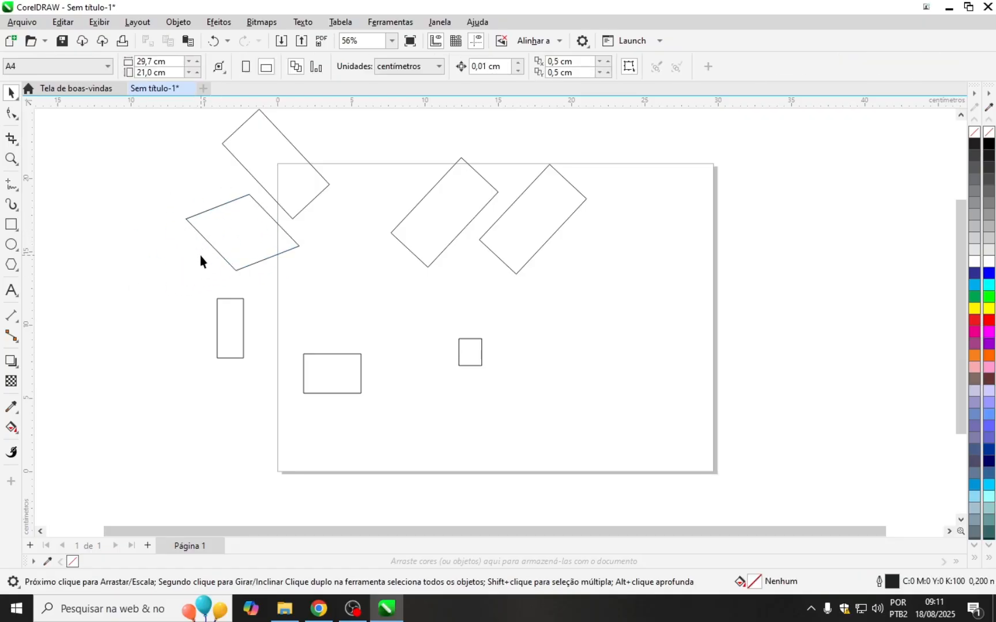
click(271, 222)
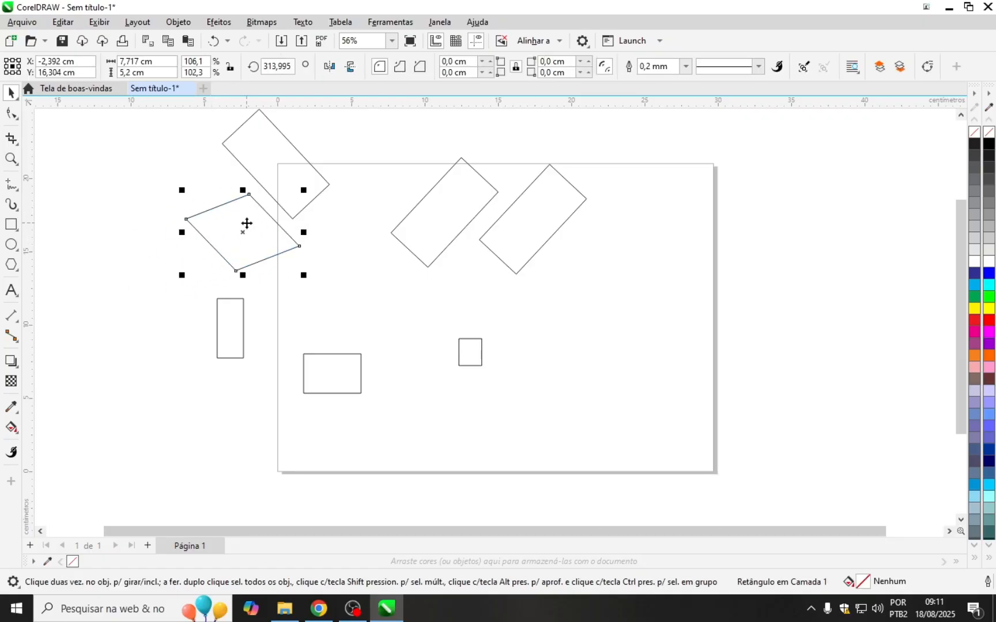
drag(271, 214, 190, 230)
click(115, 309)
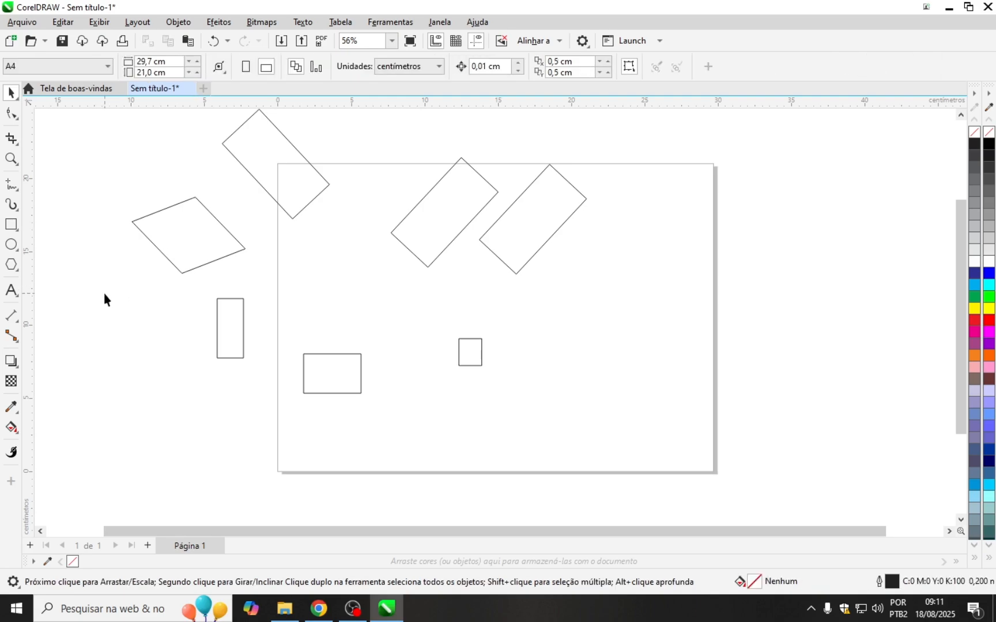
- Move the skewed shape to about X -6.3 cm, Y 17.2 cm and the mirrored rectangle down over the page's left edge
click(151, 221)
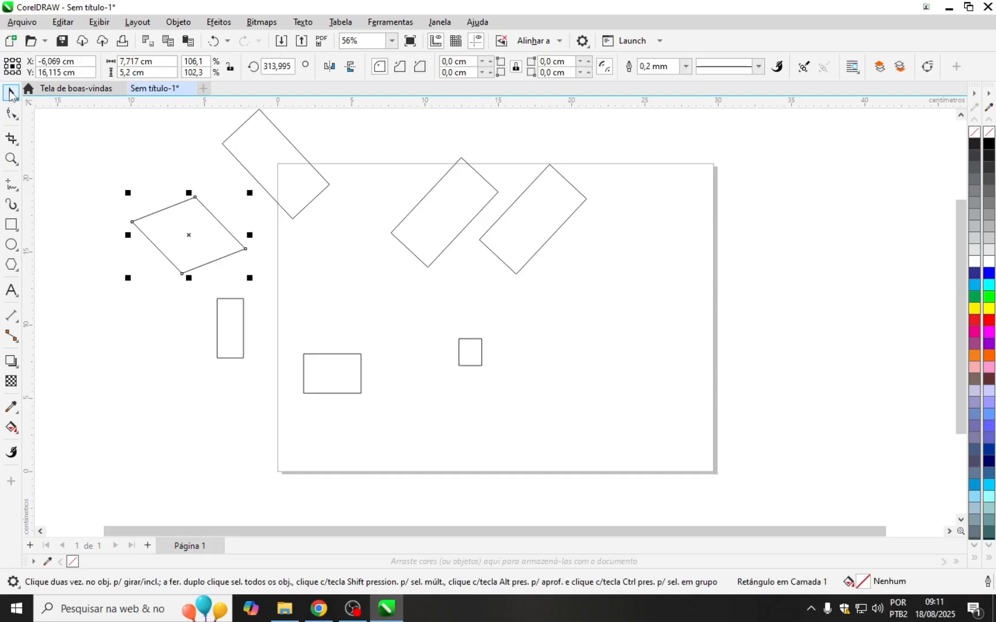
click(10, 93)
click(98, 151)
click(195, 238)
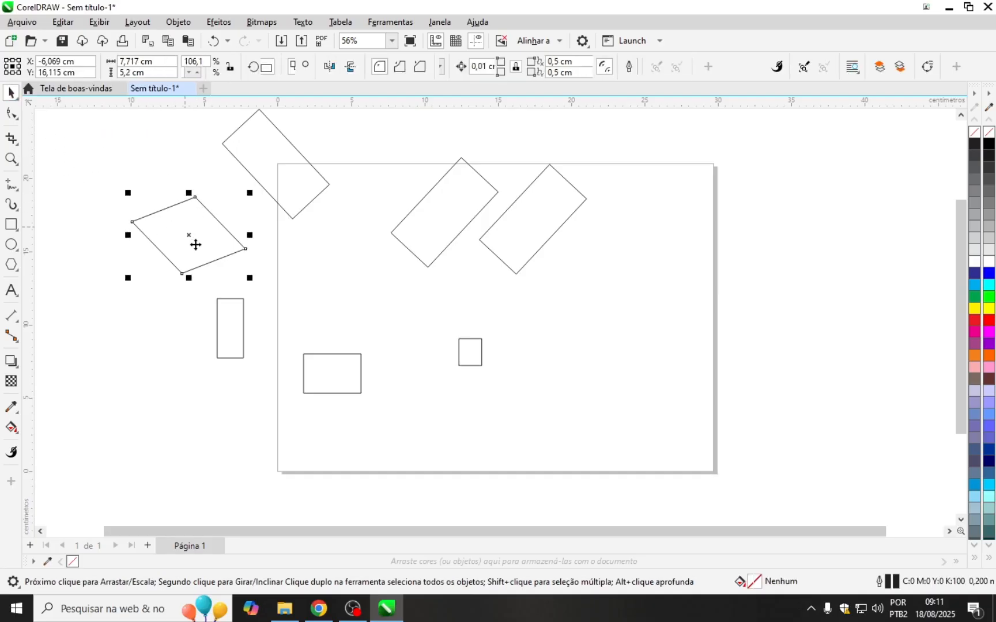
mouse_move(196, 238)
mouse_down()
mouse_move(211, 216)
mouse_move(191, 195)
mouse_move(187, 227)
mouse_up()
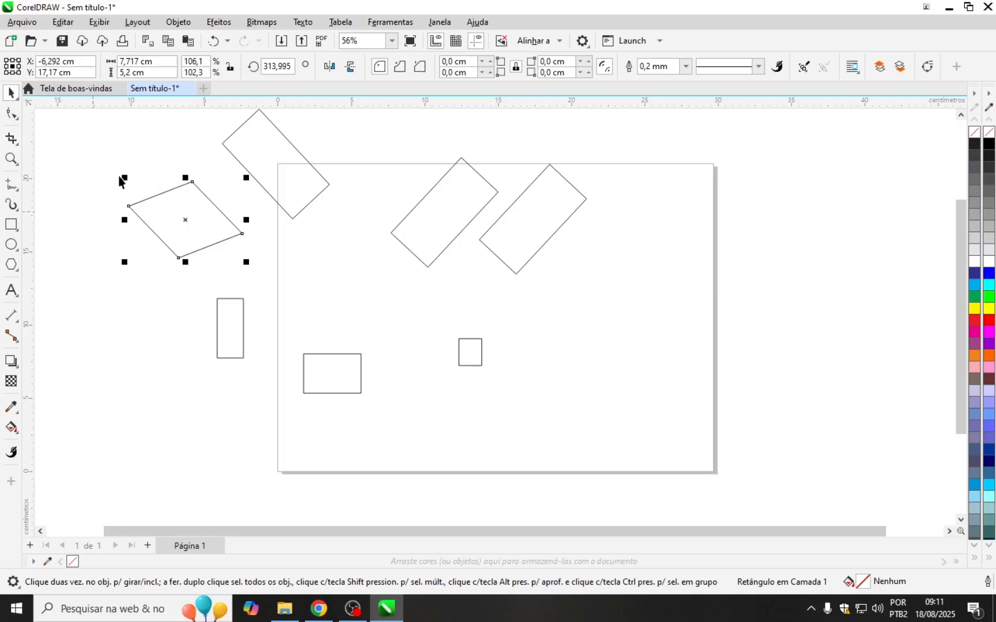
drag(303, 185, 321, 231)
- Draw a rectangle about 6.2 by 4.4 cm left of the page, scale it to 121.4% and centre it at about X -9.6 cm, Y 10.2 cm
click(11, 224)
drag(109, 284, 200, 348)
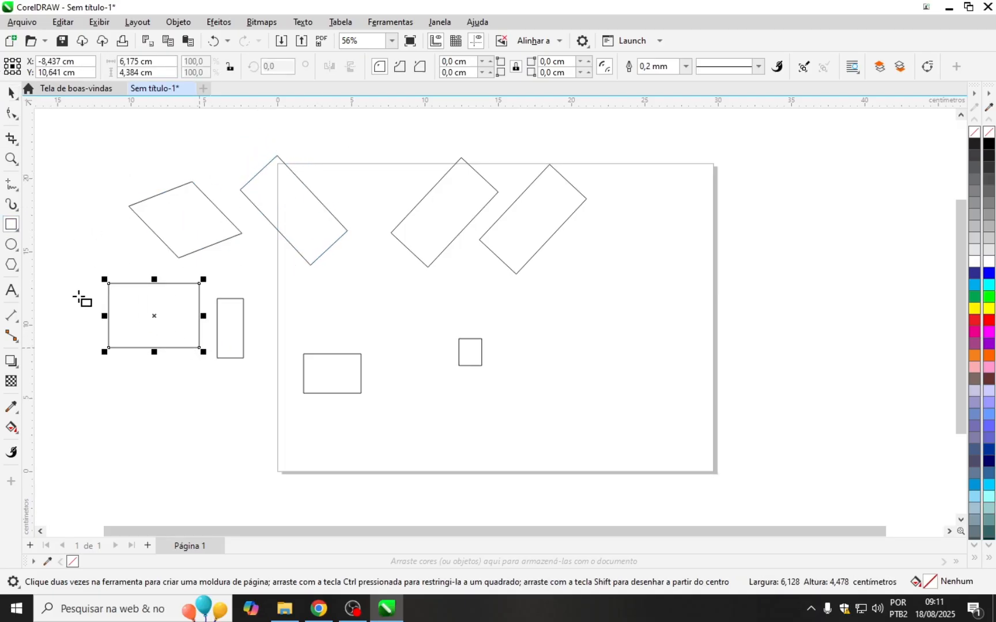
drag(103, 279, 83, 265)
drag(152, 307, 144, 320)
click(11, 92)
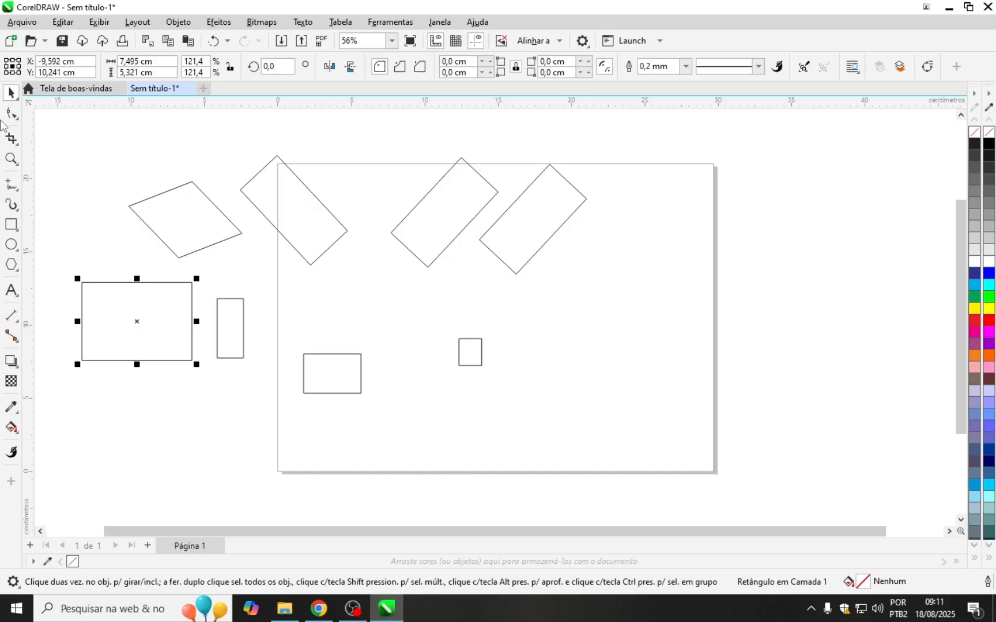
- Select individual rectangles outside and inside the page one at a time, clearing the selection in between
click(68, 147)
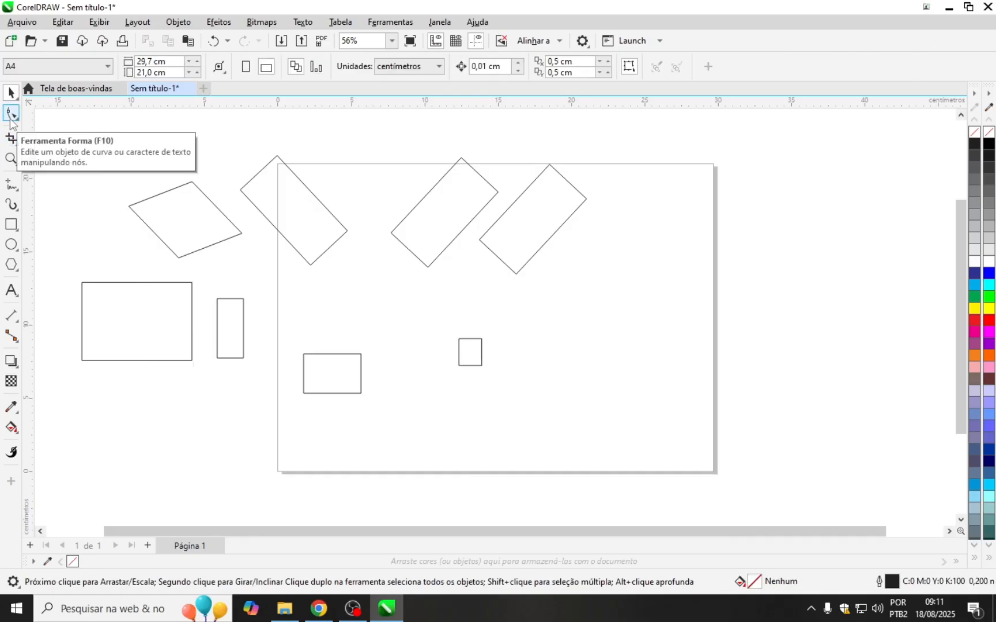
click(191, 339)
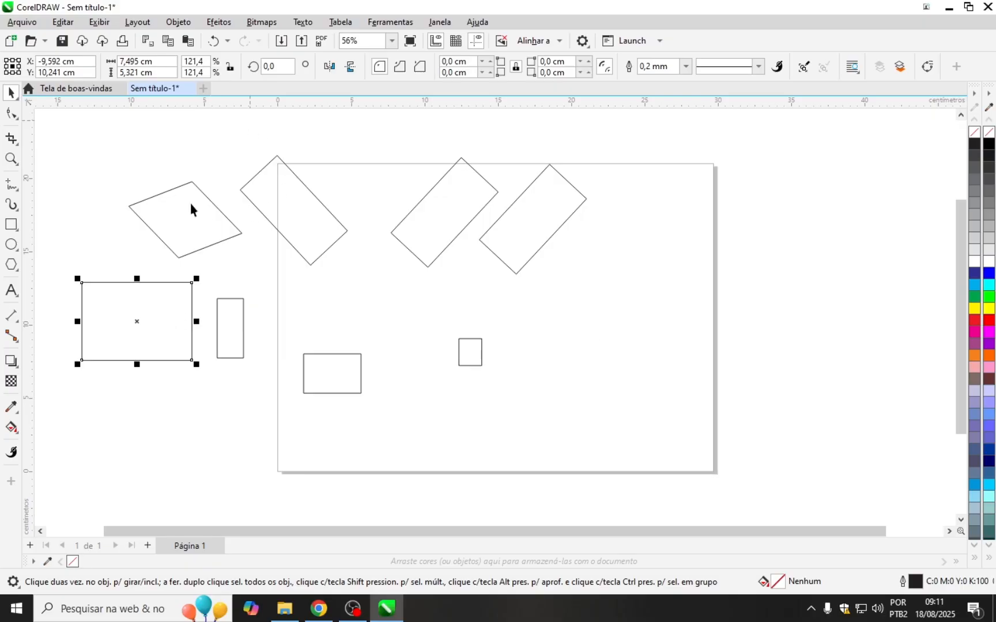
click(243, 340)
click(304, 361)
click(493, 360)
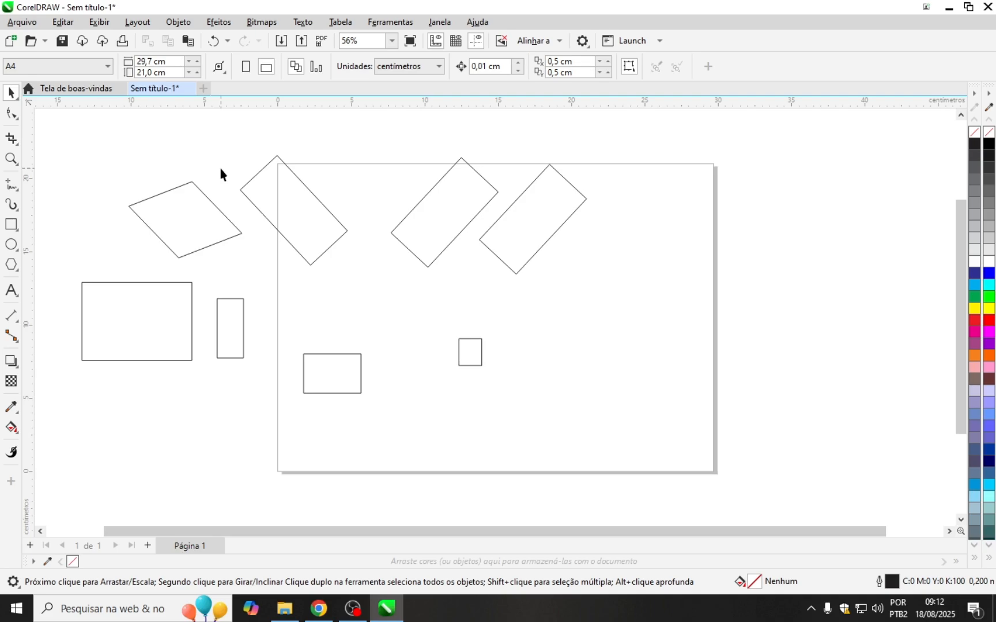
click(192, 330)
click(543, 221)
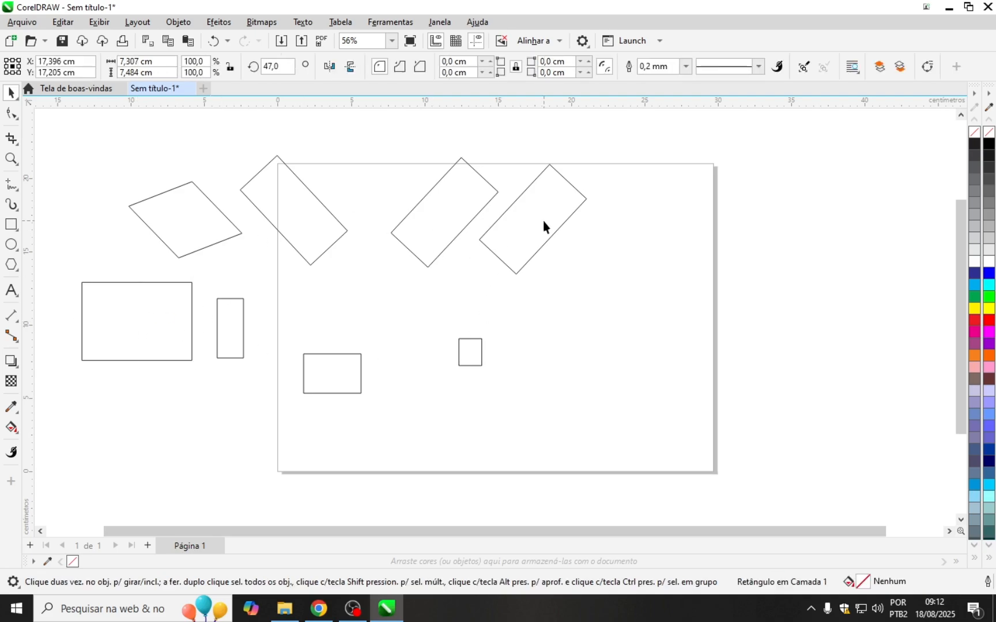
- Build a multiple selection from the tilted rectangle on the page's left edge, the skewed shape and further rectangles, and clear it
click(274, 202)
shift+click(184, 208)
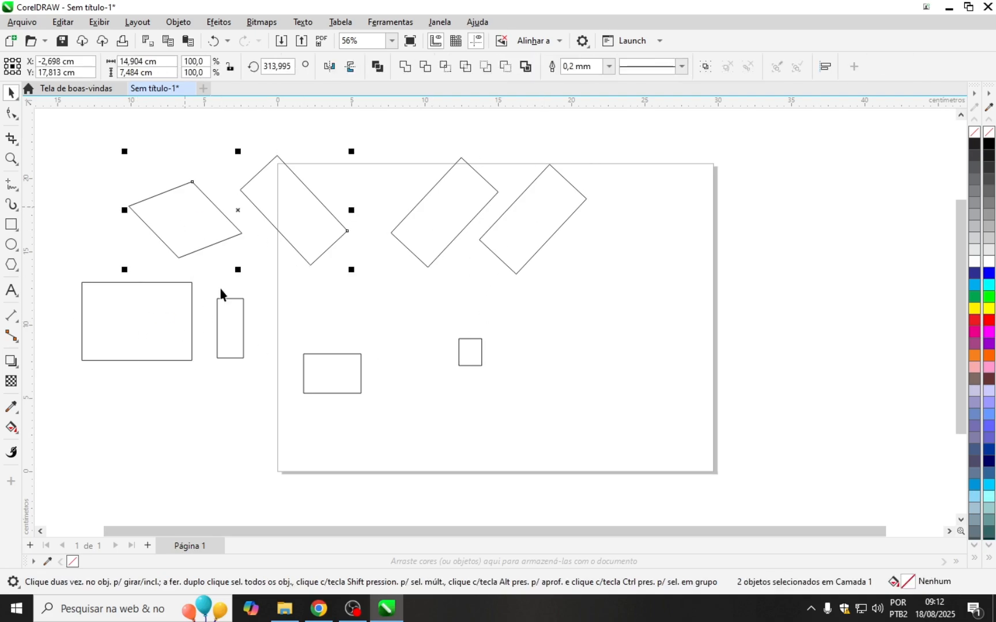
shift+click(340, 355)
shift+click(501, 219)
click(63, 163)
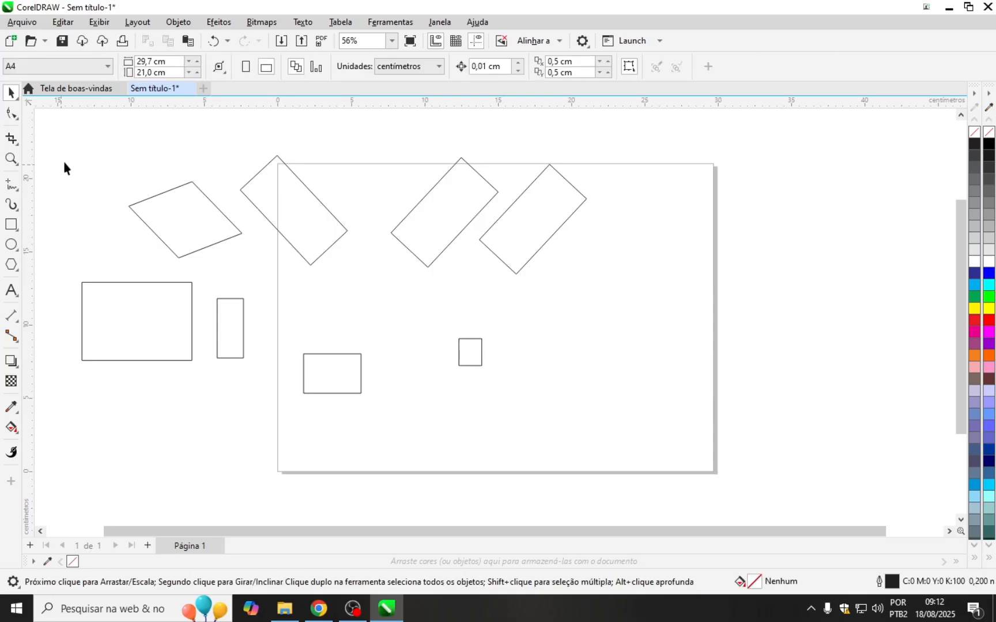
- Select all eight shapes together and move them right, centring the group at about X 9.9 cm, Y 13.4 cm
drag(645, 481, 646, 481)
drag(305, 219, 383, 212)
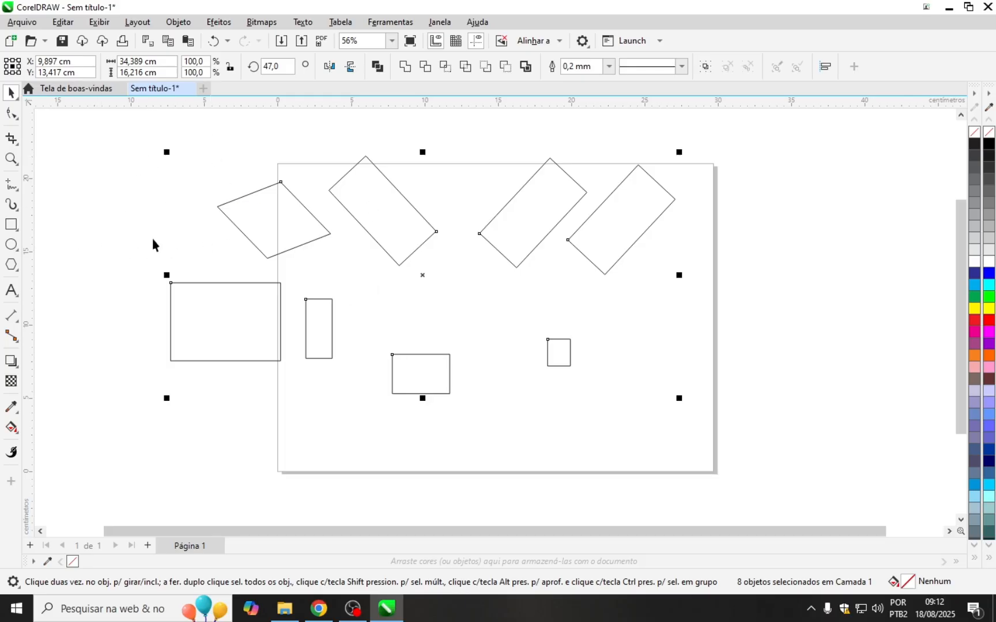
- Select the large unrotated rectangle and the rightmost tilted rectangle together and centre the pair at about X 5.3 cm, Y 15.0 cm
click(172, 293)
click(171, 293)
shift+click(609, 257)
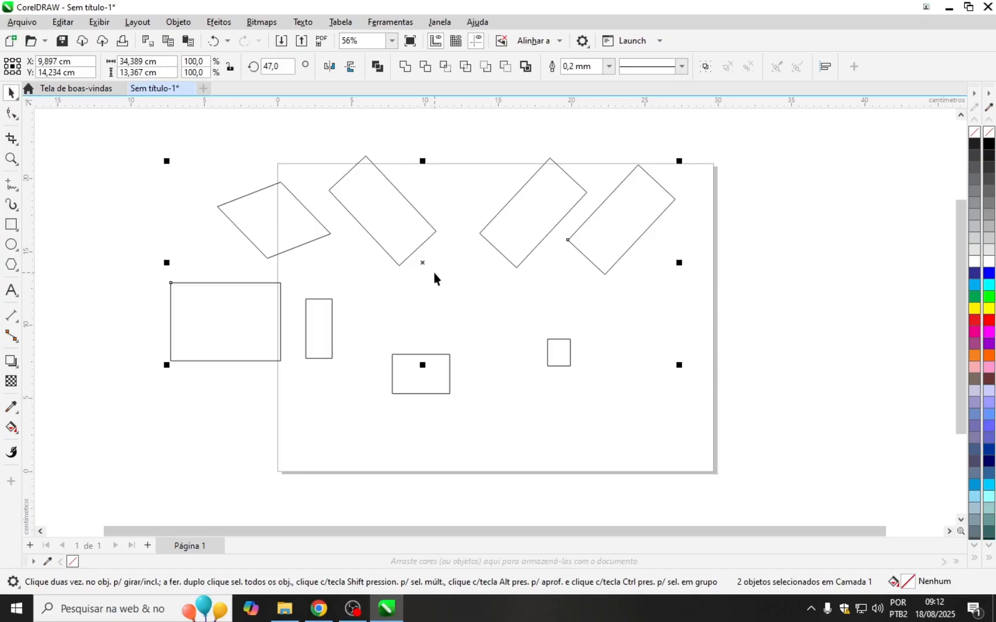
drag(420, 262, 352, 252)
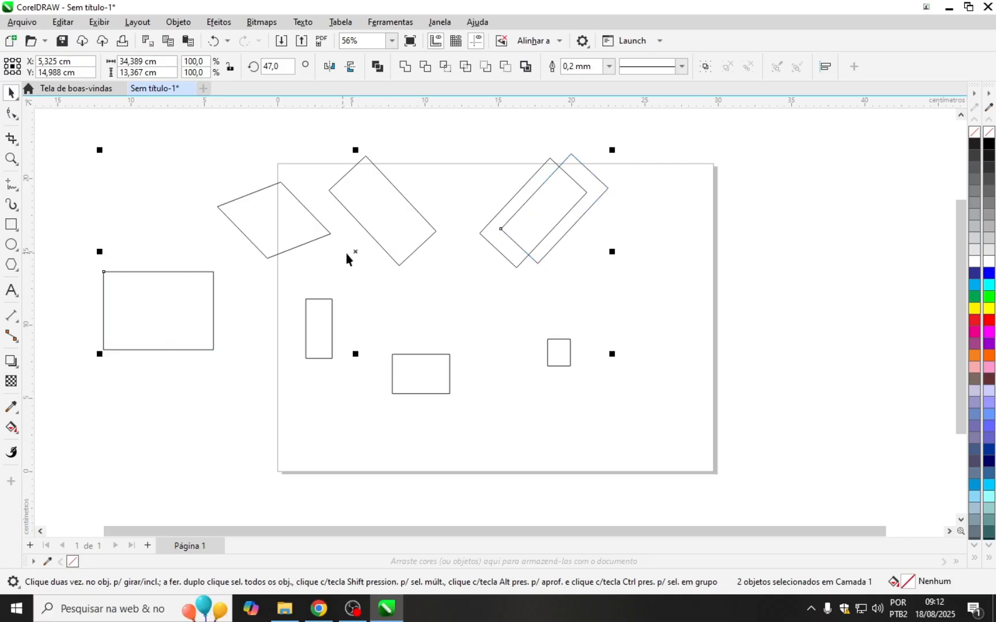
- Rotate the two selected rectangles together counterclockwise by about 32.5 degrees around their common centre and deselect them
click(124, 281)
click(124, 280)
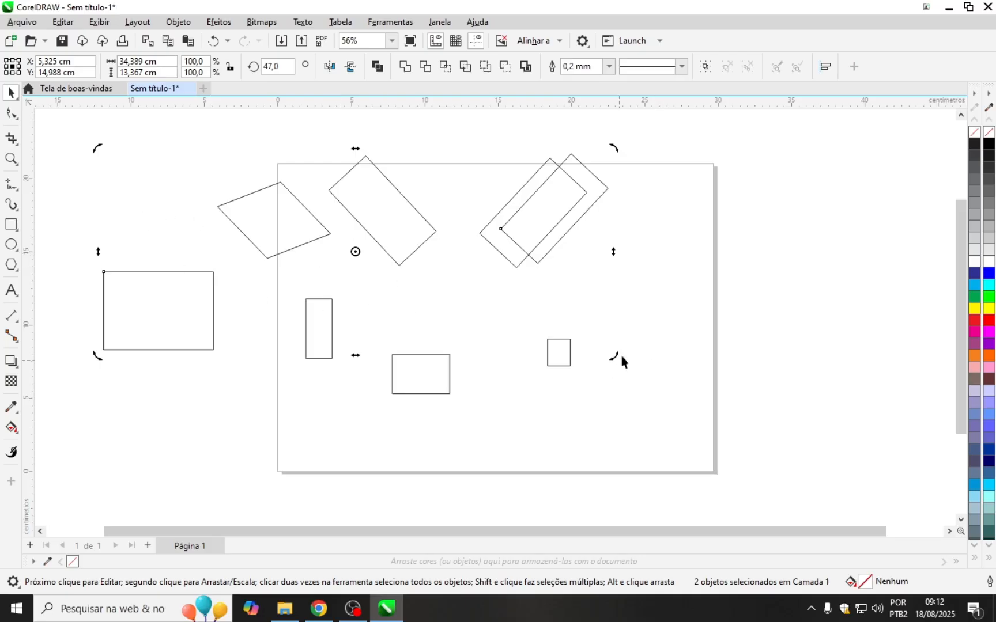
mouse_move(622, 357)
mouse_down()
mouse_move(616, 278)
mouse_move(587, 203)
mouse_up()
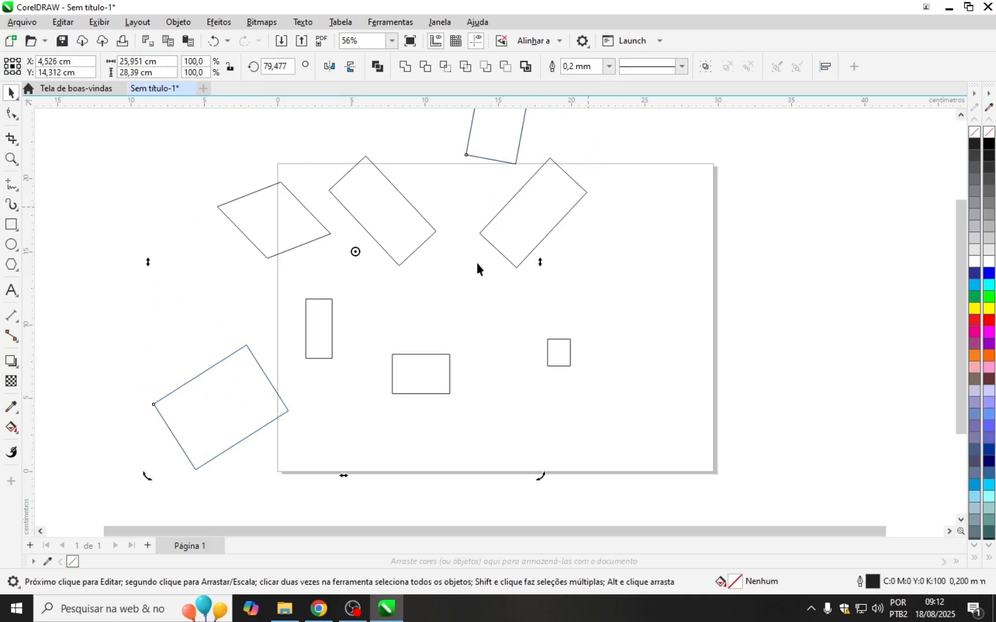
click(116, 344)
- Move the large tilted rectangle up and left to about X -5.9 cm, Y 9.8 cm
click(227, 411)
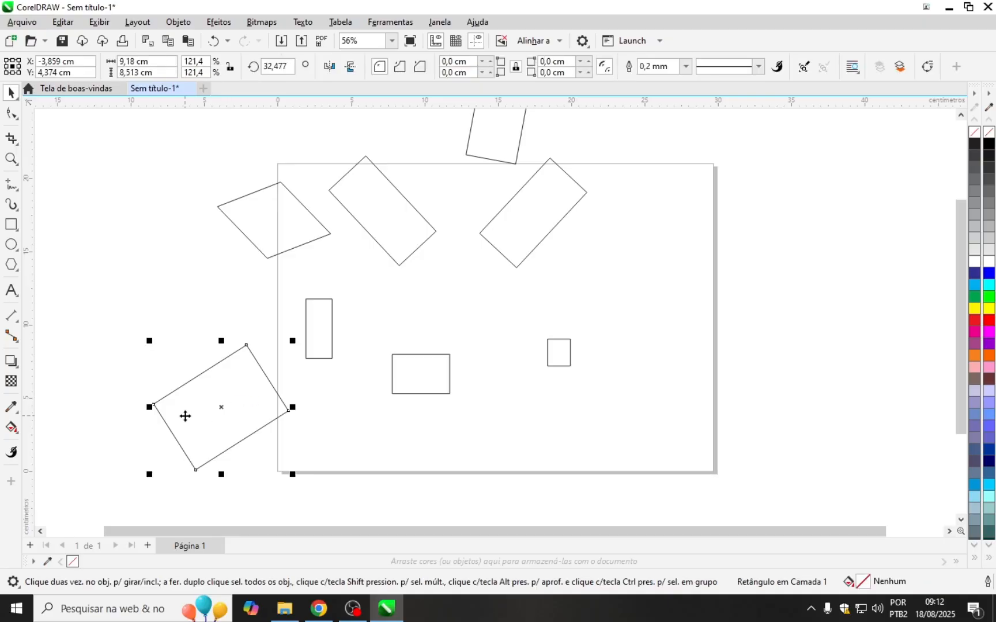
drag(207, 428, 179, 349)
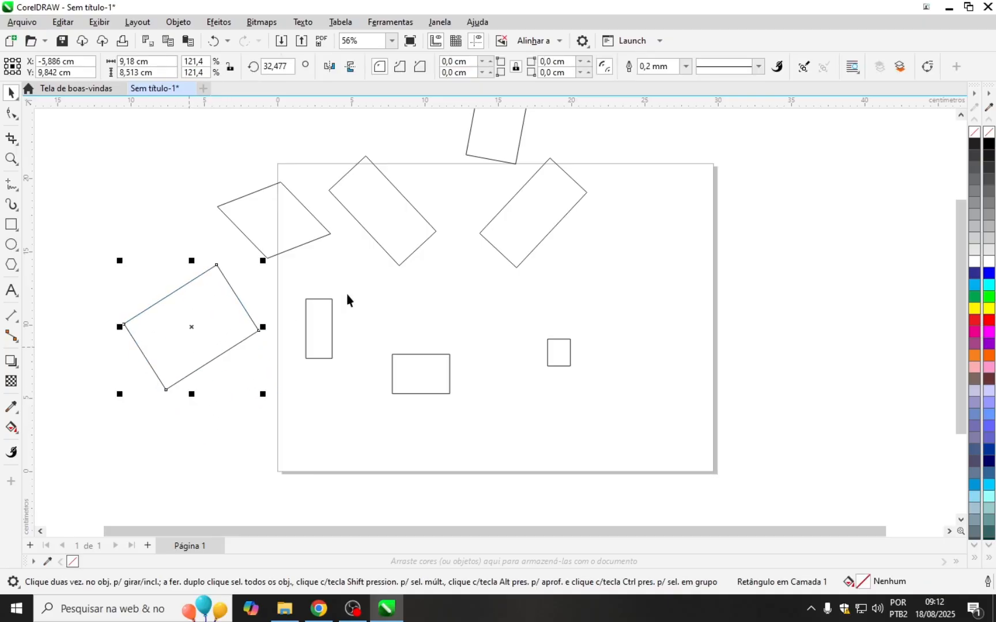
- Select all eight shapes and rotate them together counterclockwise by about 63.7 degrees, leaving nothing selected
scroll(558, 363, down, 3)
drag(273, 180, 637, 436)
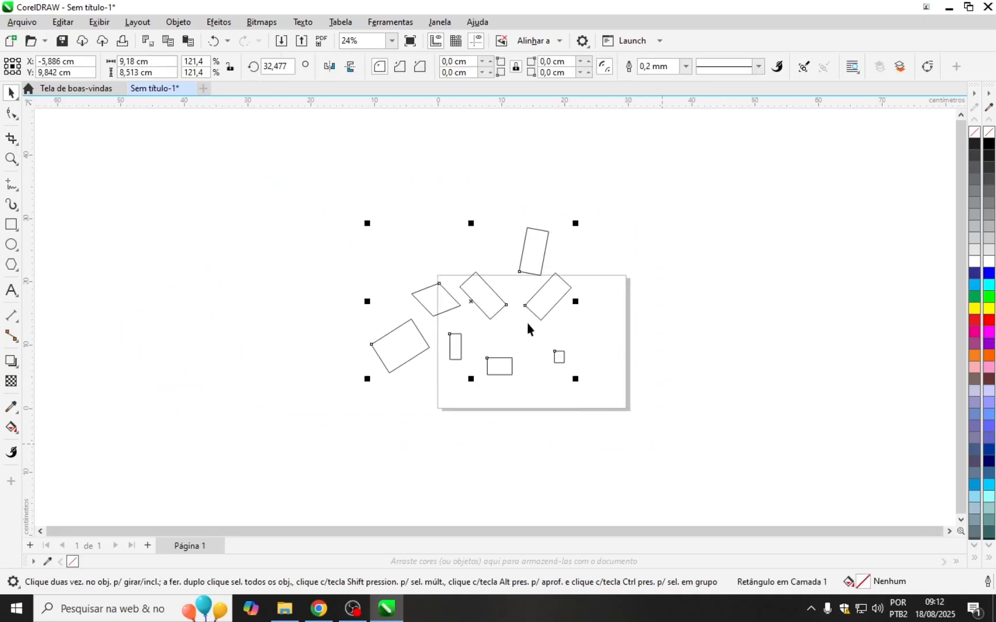
click(540, 309)
drag(576, 382, 590, 245)
click(268, 210)
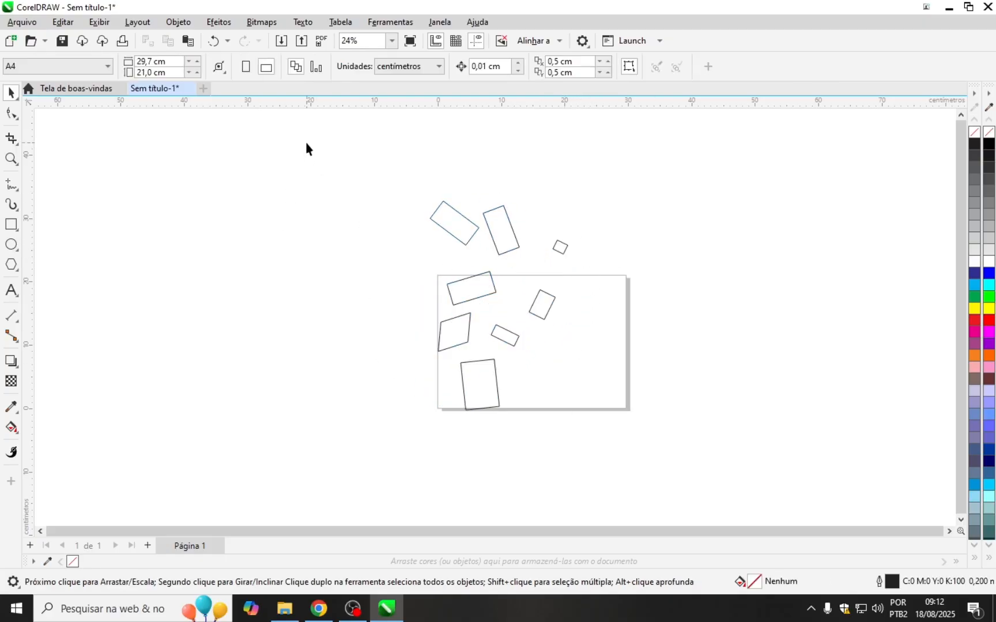
- Select all eight shapes to check their combined position and size, and clear the selection
drag(306, 148, 579, 424)
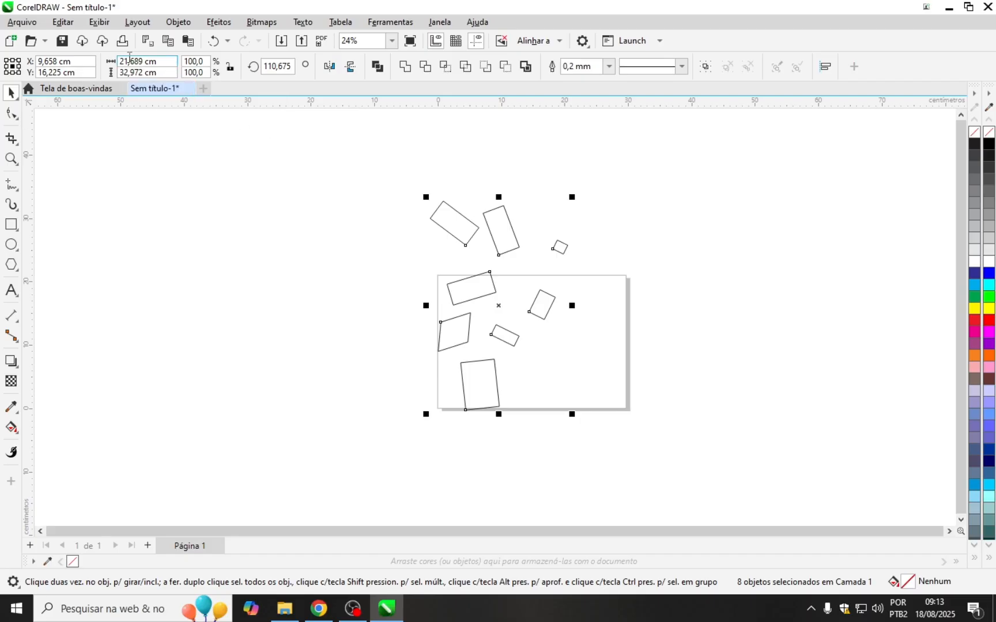
click(218, 241)
- Move the upper-left tilted rectangle away from the others to about X -8.4 cm, Y 25.6 cm and deselect it
scroll(225, 258, down, 1)
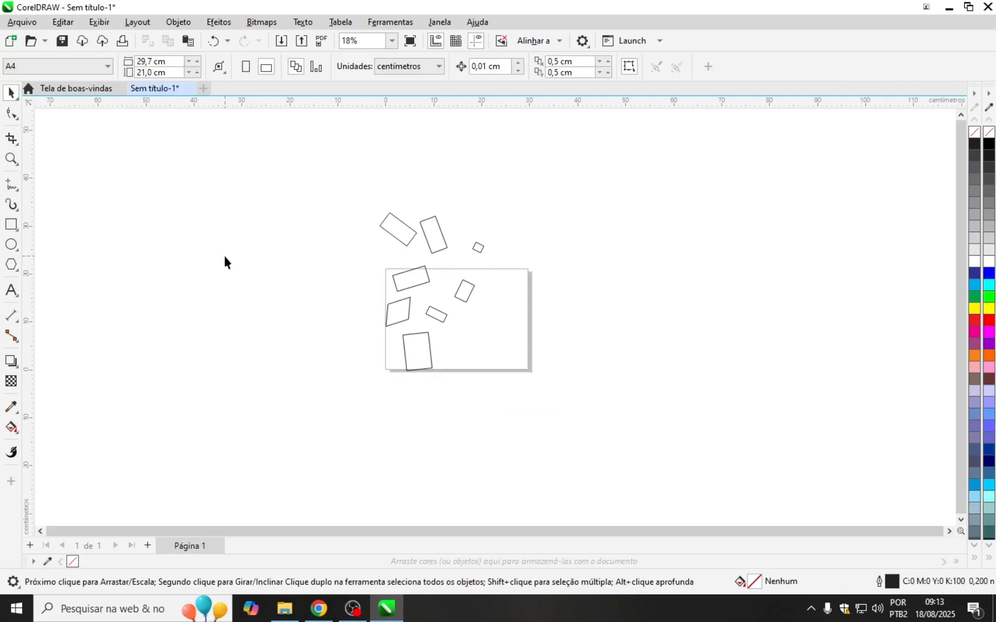
scroll(336, 280, up, 2)
scroll(332, 274, down, 1)
drag(411, 230, 351, 251)
click(191, 197)
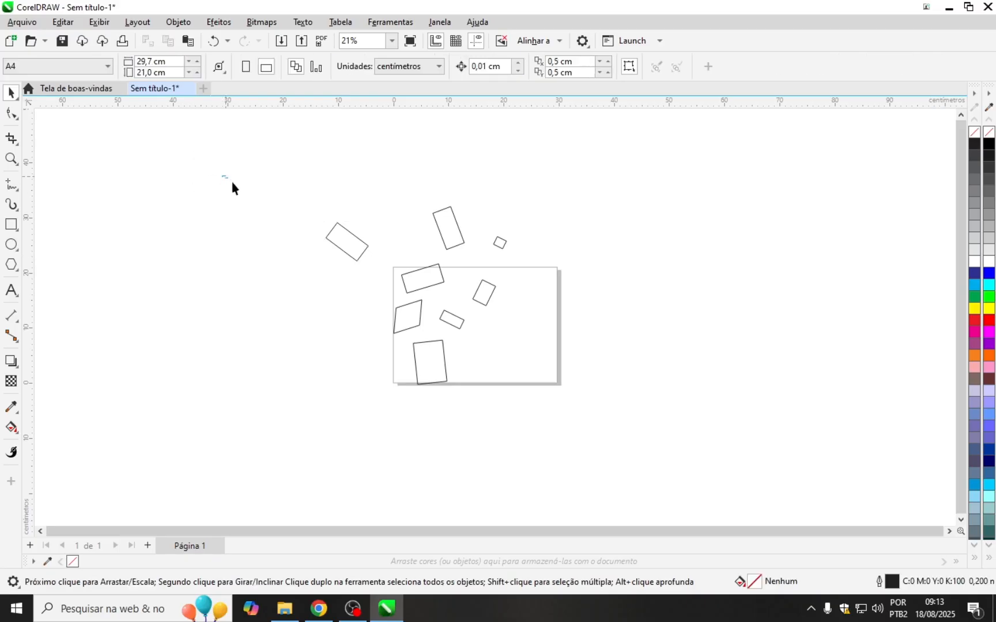
- Select the separated tilted rectangle with a selection marquee and move it to about X -1.5 cm, Y 26.7 cm
drag(231, 182, 314, 268)
drag(362, 295, 410, 340)
drag(410, 339, 410, 339)
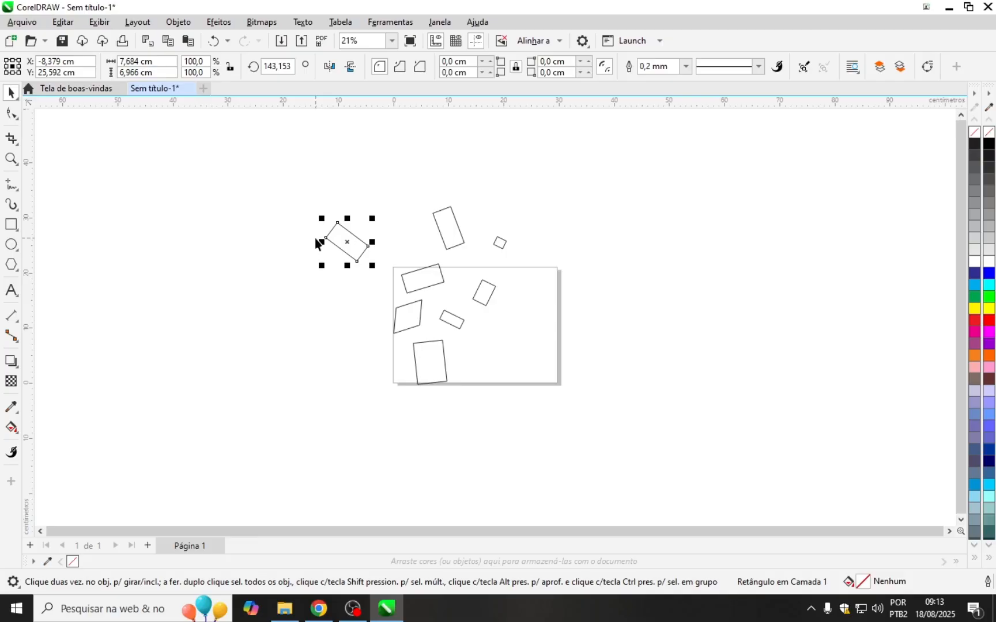
drag(316, 239, 385, 237)
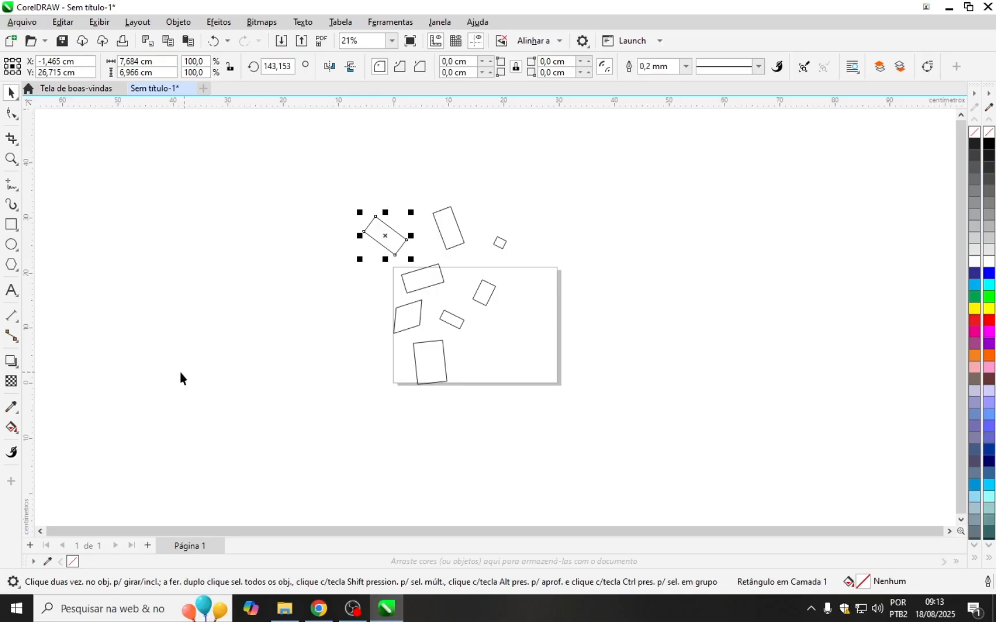
- Enclose the three upper-left tilted rectangles in a selection marquee and centre them at about X -8.4 cm, Y 23.8 cm
drag(321, 278, 423, 310)
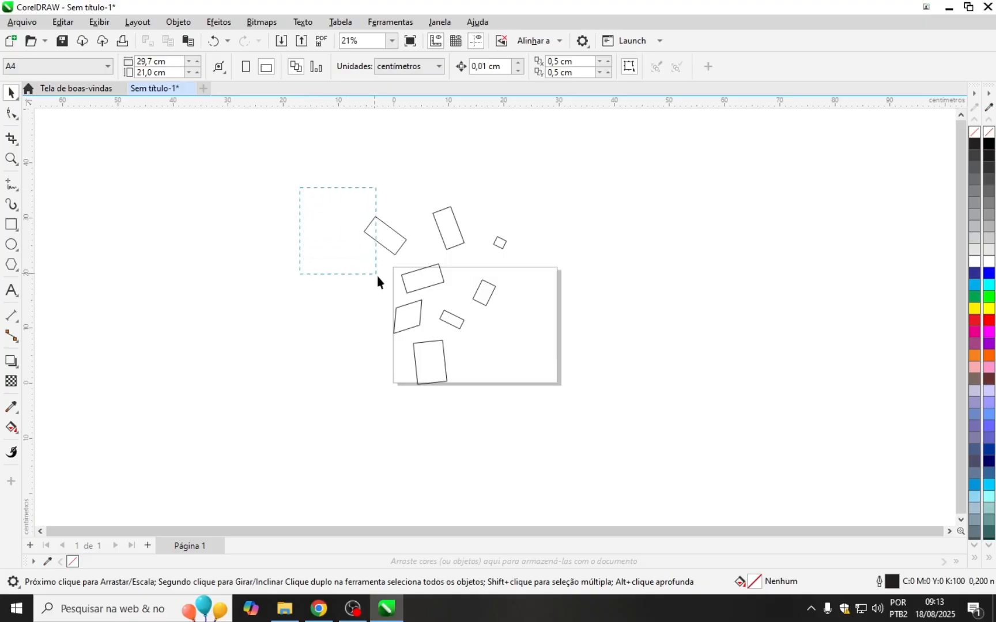
drag(377, 276, 472, 308)
drag(415, 251, 347, 252)
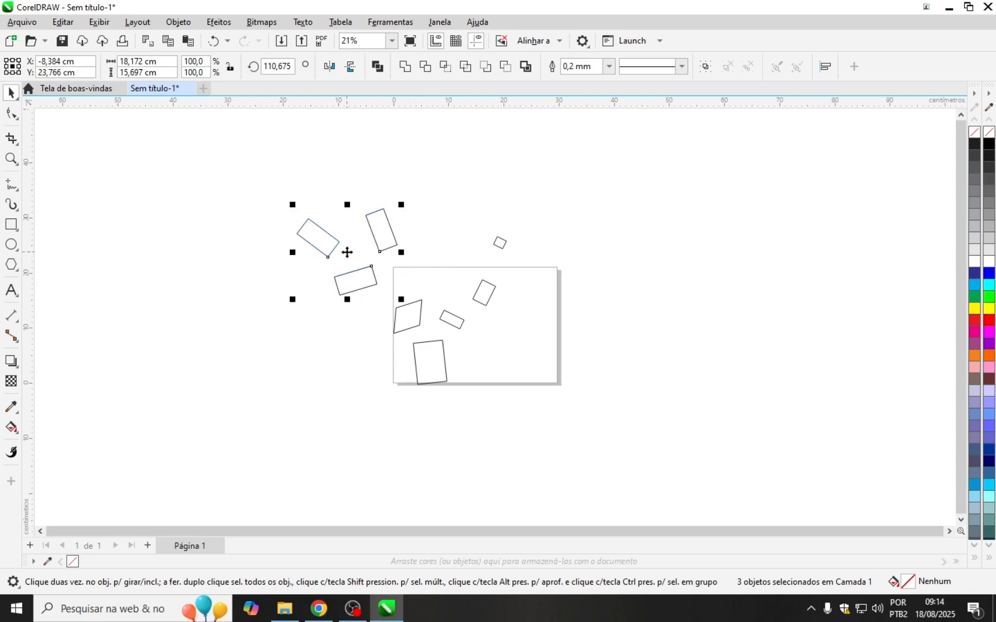
click(265, 323)
- Select the lowest rectangle outside the page, add the skewed shape and the upper small rectangle on the page, and remove the first from the selection
scroll(367, 322, up, 1)
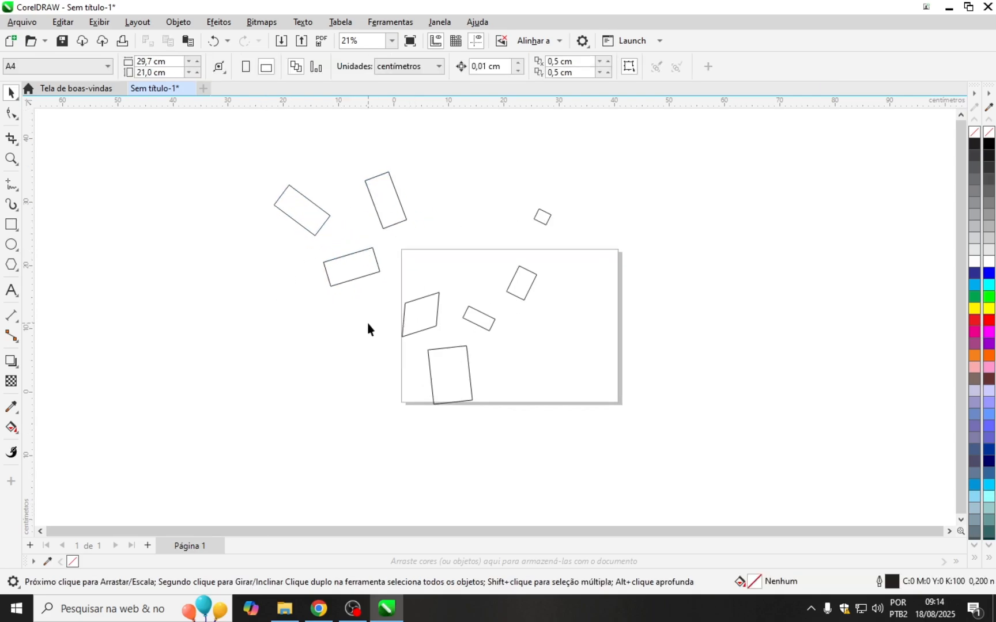
drag(384, 301, 486, 375)
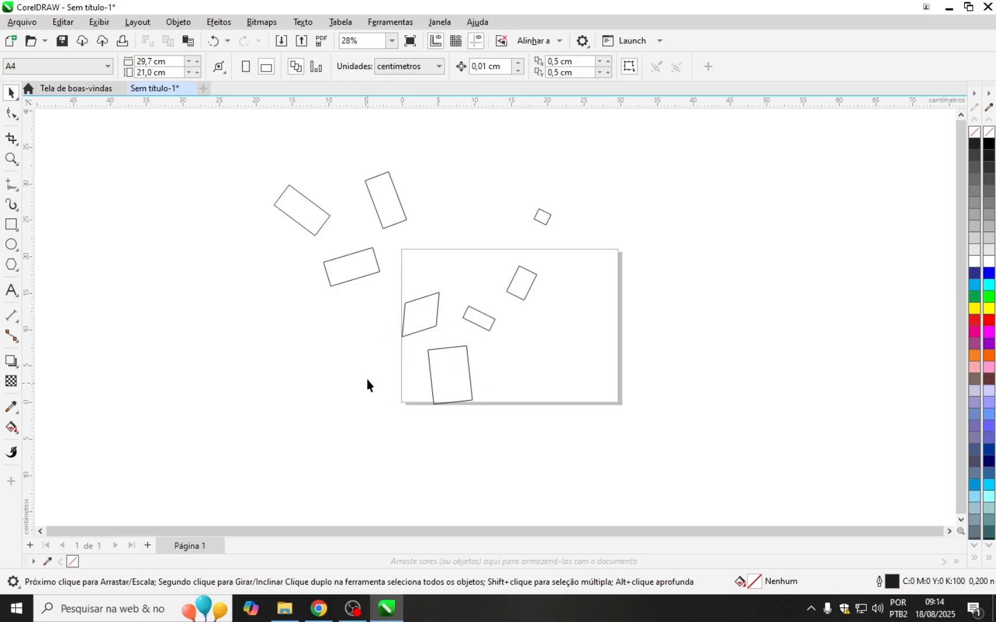
click(343, 267)
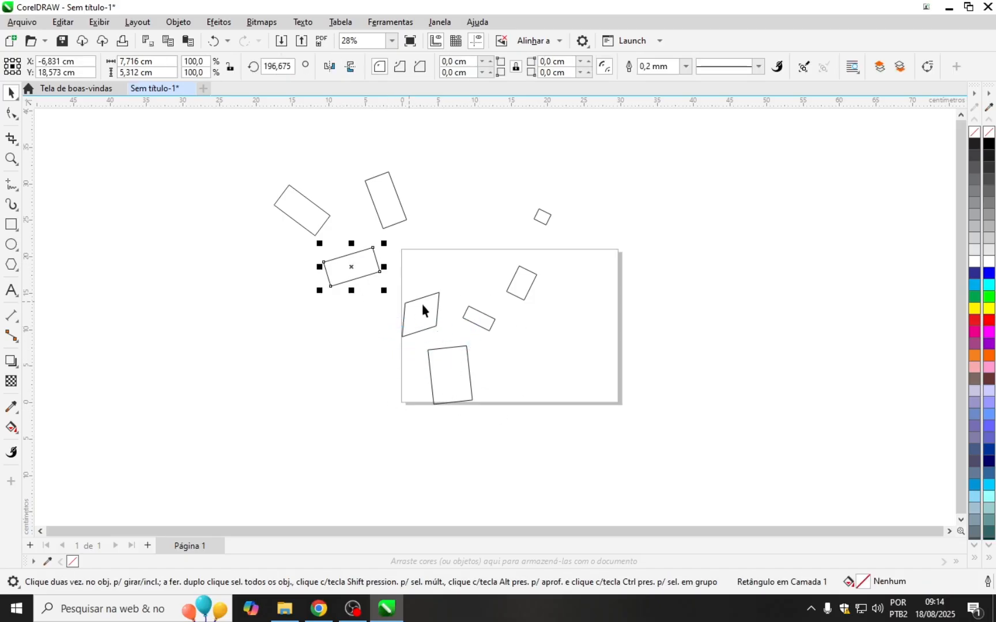
shift+click(427, 310)
shift+click(525, 286)
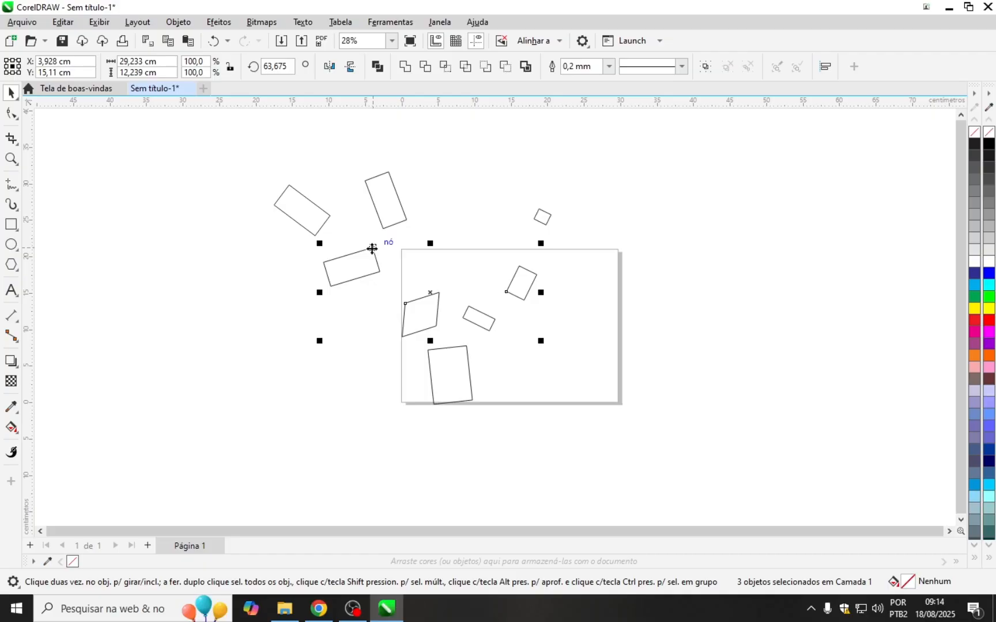
shift+click(355, 264)
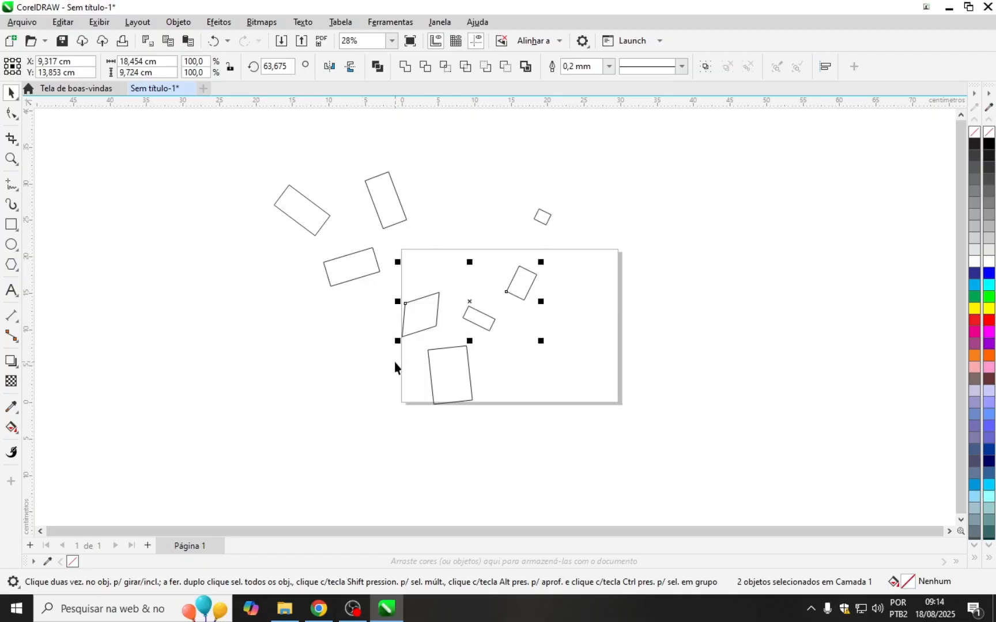
- Select all shapes except the narrow, lowest outside and smallest rectangles, and centre the remaining five at about X 15.2 cm, Y 23.5 cm
drag(192, 141, 612, 445)
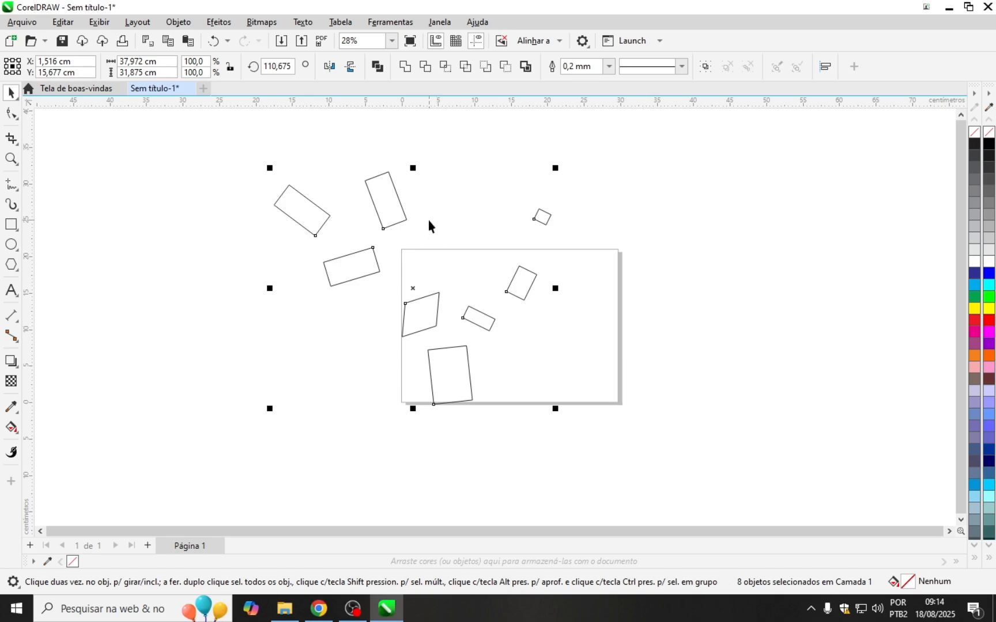
shift+click(473, 317)
shift+click(360, 271)
shift+click(534, 219)
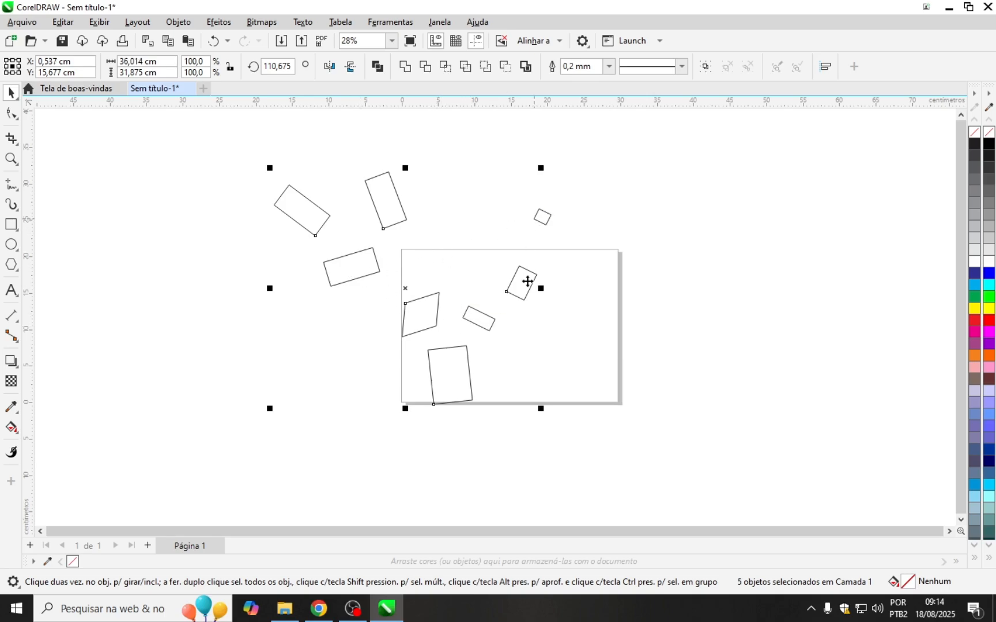
drag(439, 309, 546, 251)
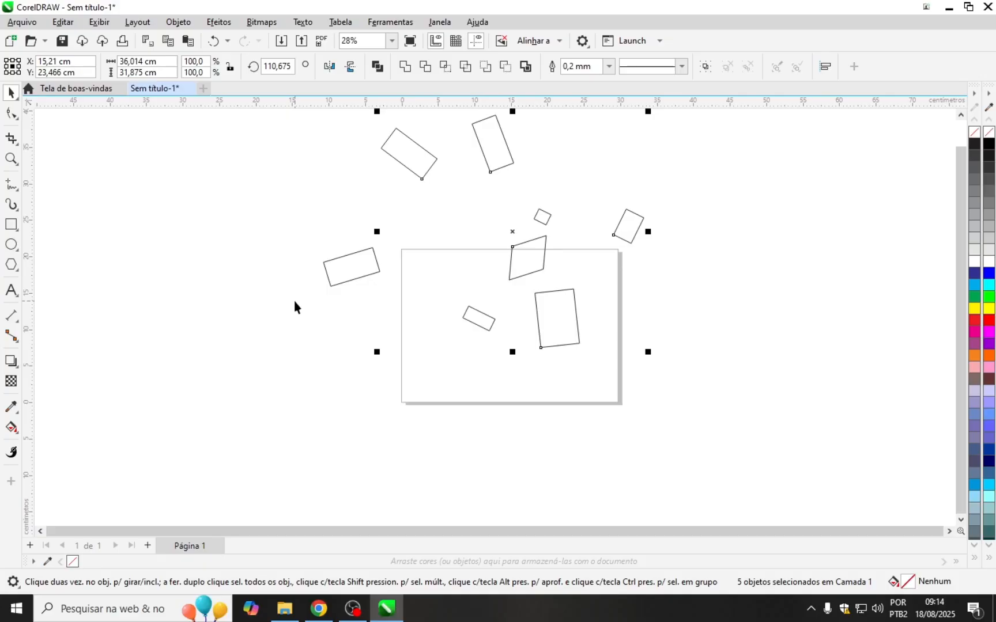
click(193, 198)
- Set the width of the tilted rectangle left of the page to 8 cm and change it again to 15 cm
click(337, 273)
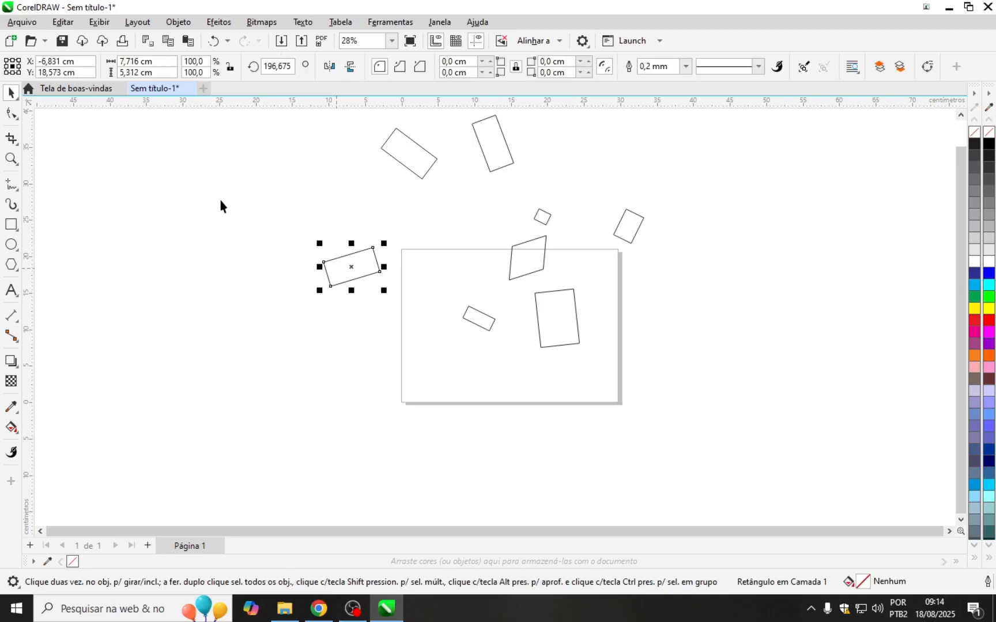
click(164, 61)
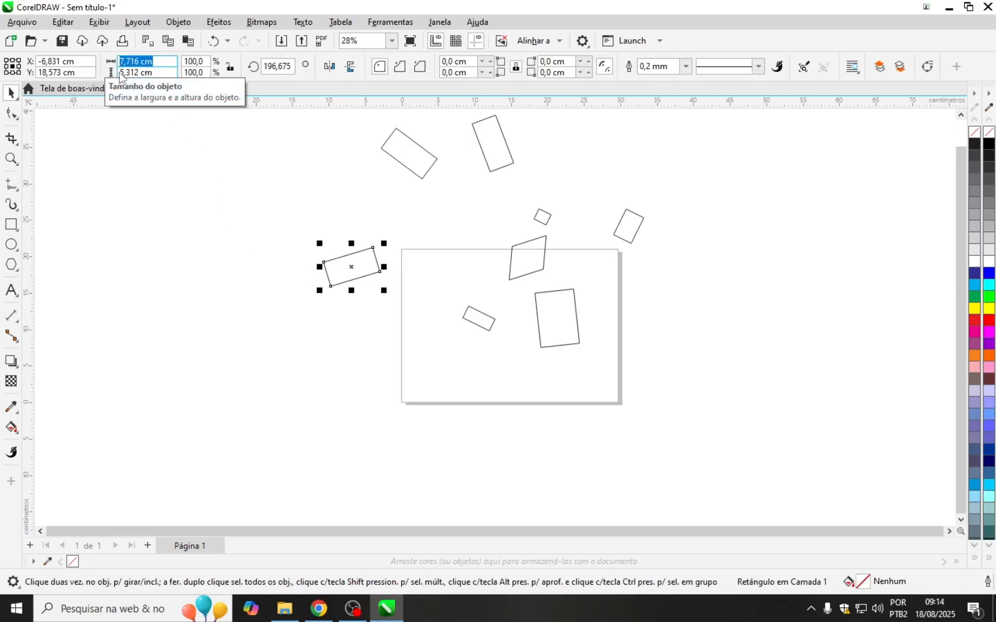
text(8)
key(Return)
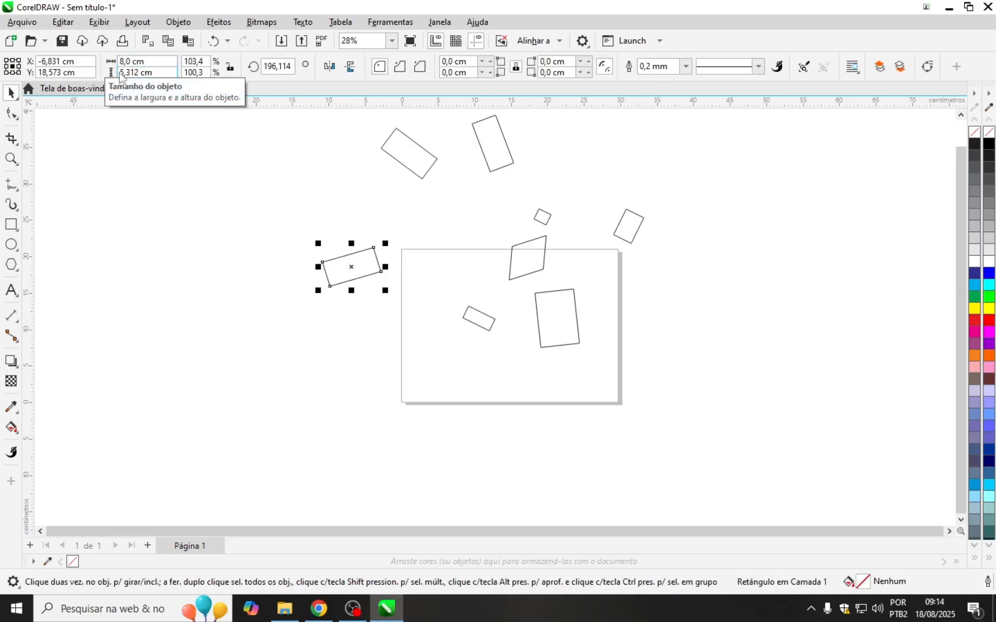
click(138, 61)
text(15)
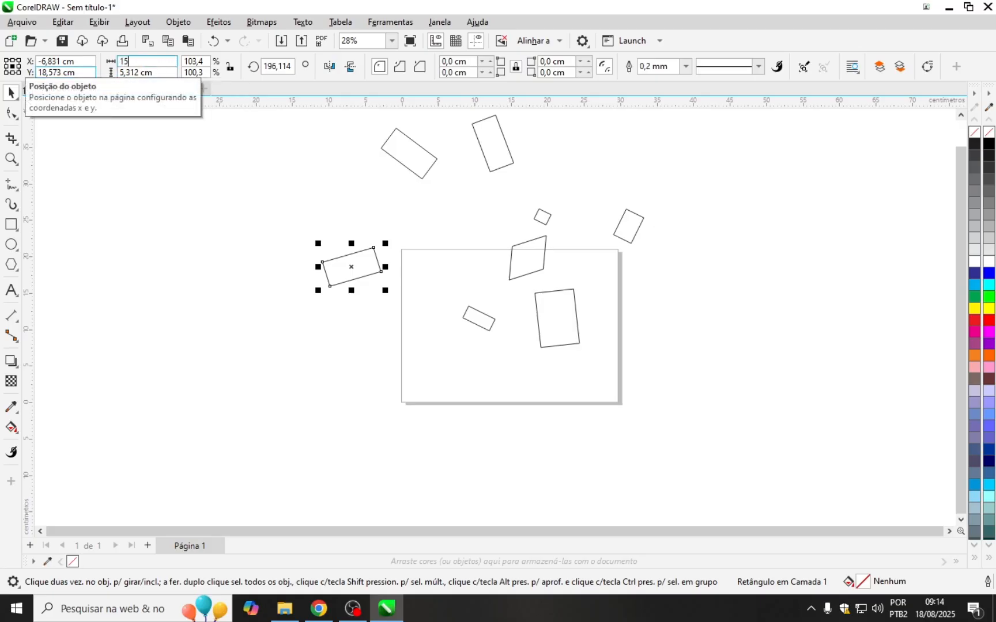
key(Return)
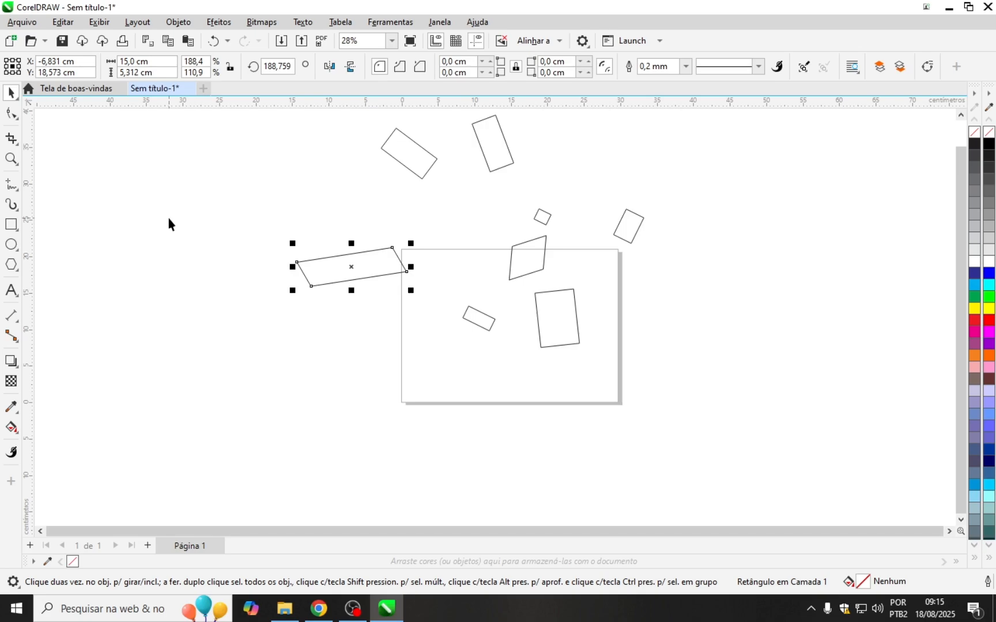
- Set the height of the selected tilted rectangle beside the page to 8 cm
click(138, 72)
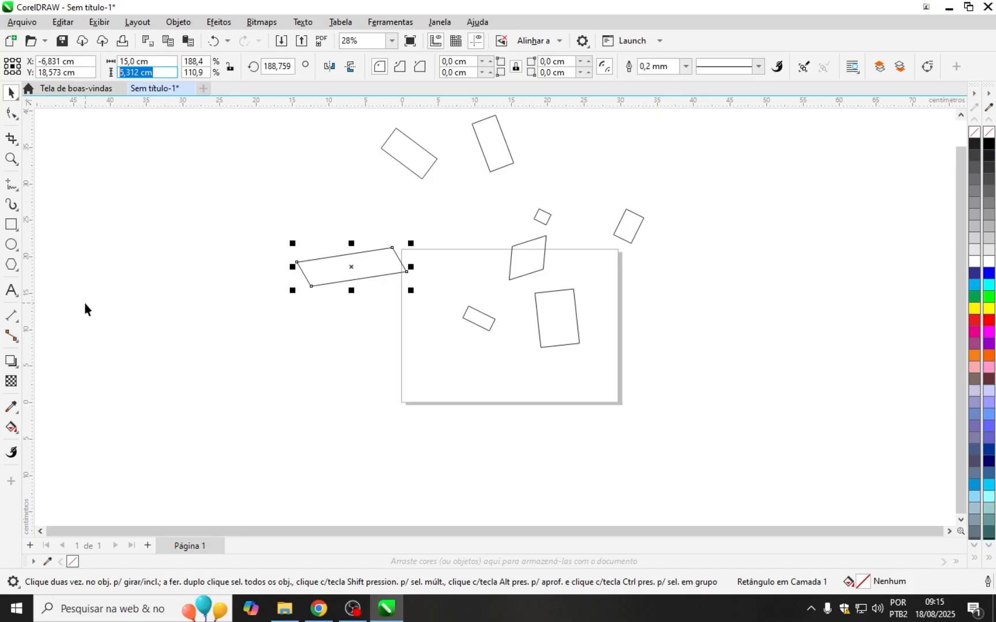
text(8)
key(Return)
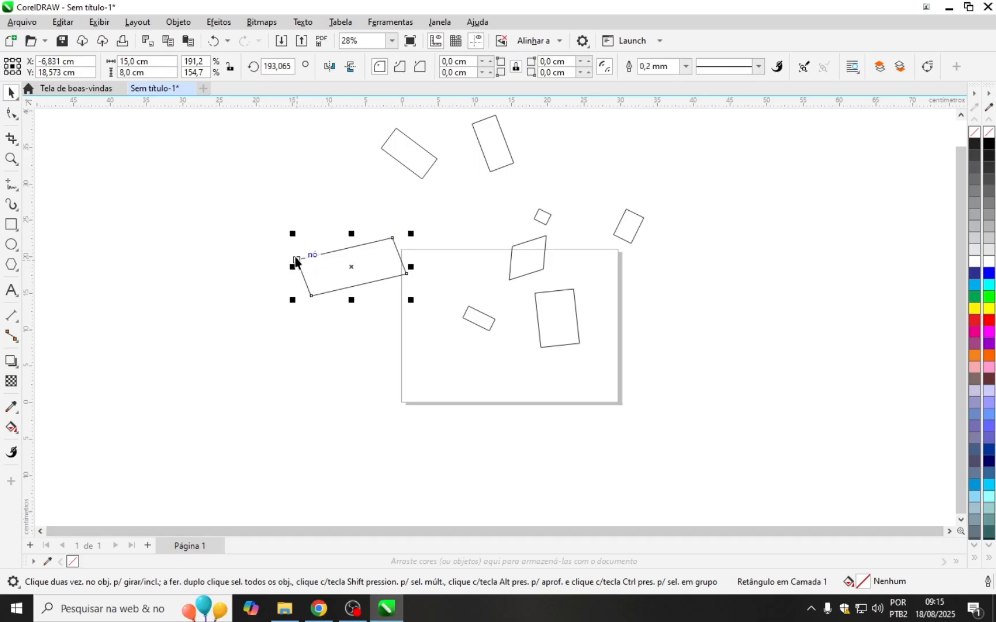
- Rotate the rectangle until it lies level and skew it horizontally to upright sides, about 13.4 × 5.4 cm overall
click(366, 270)
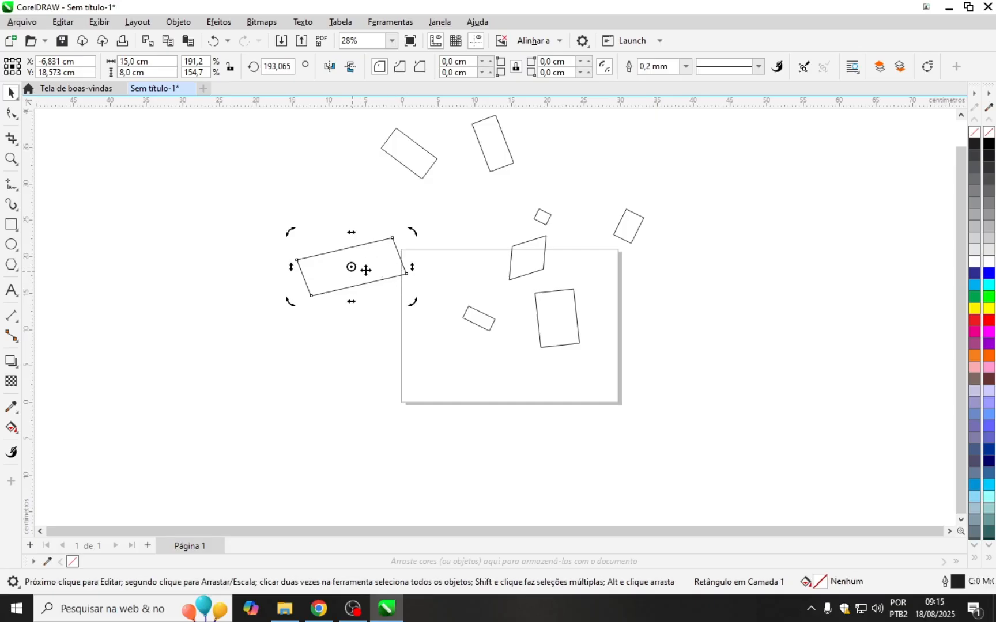
drag(413, 232, 419, 246)
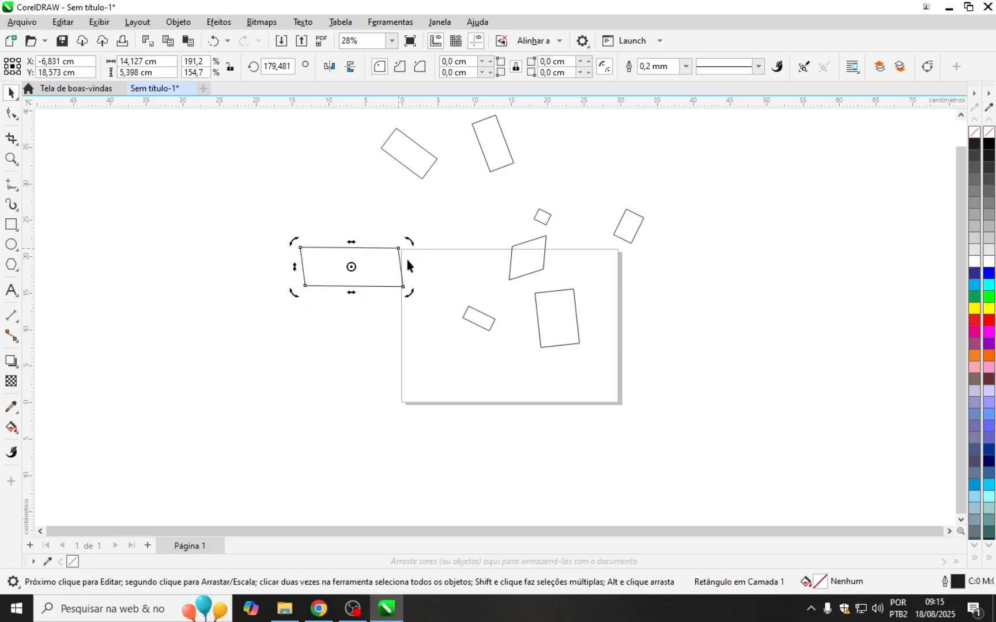
drag(351, 292, 345, 289)
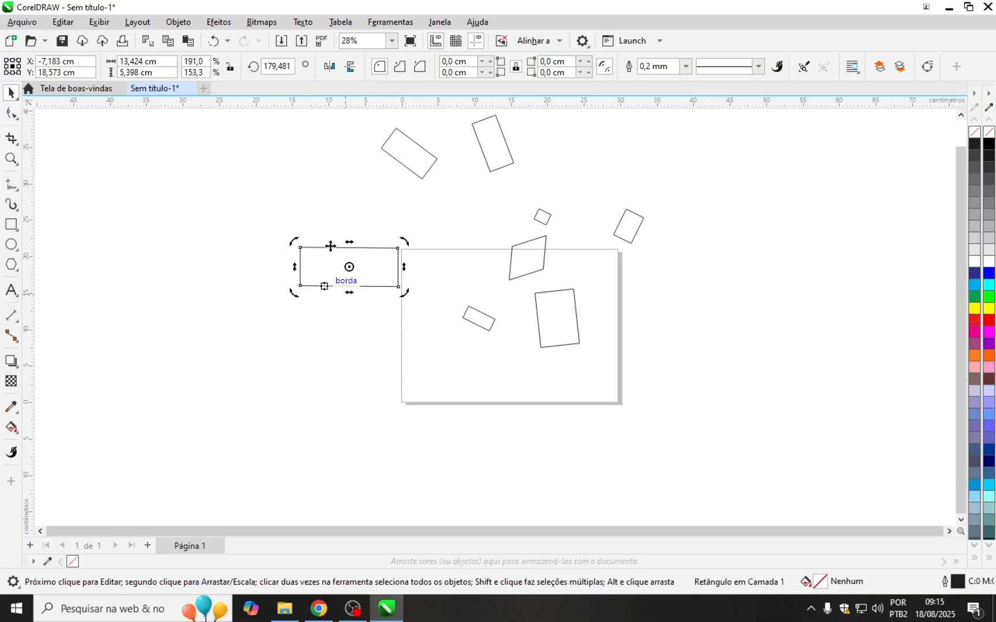
click(84, 166)
- Move the straightened rectangle beside the page to about X -8.9 cm, Y 13.6 cm
scroll(284, 232, up, 2)
click(423, 293)
drag(422, 293, 366, 298)
scroll(306, 199, down, 2)
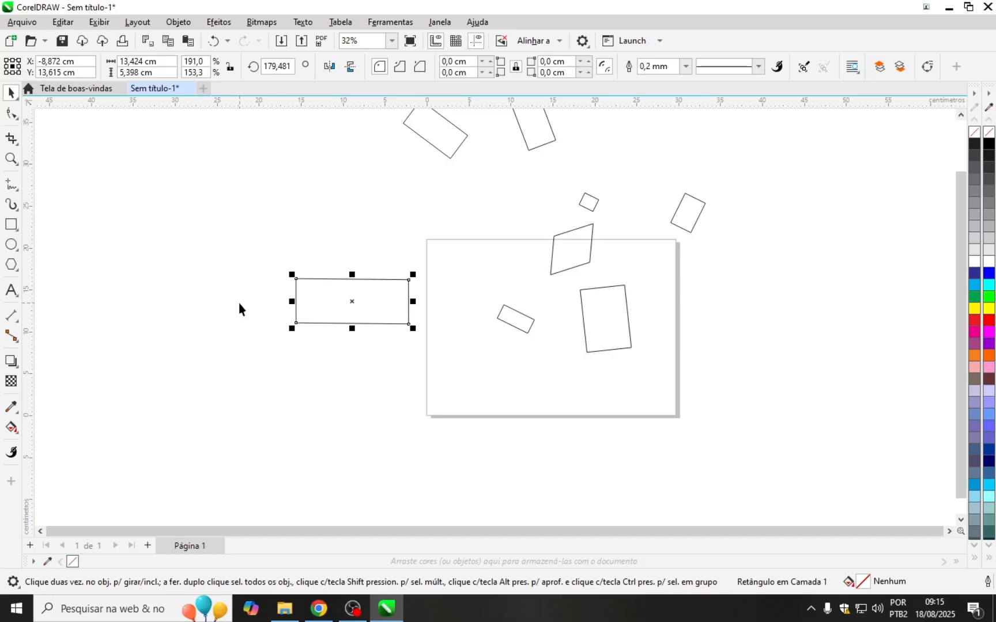
- Build a three-tier tower left of the page by stacking two narrower copies on the rectangle, the top one about 4.6 cm wide
drag(337, 305, 316, 247)
click(336, 350)
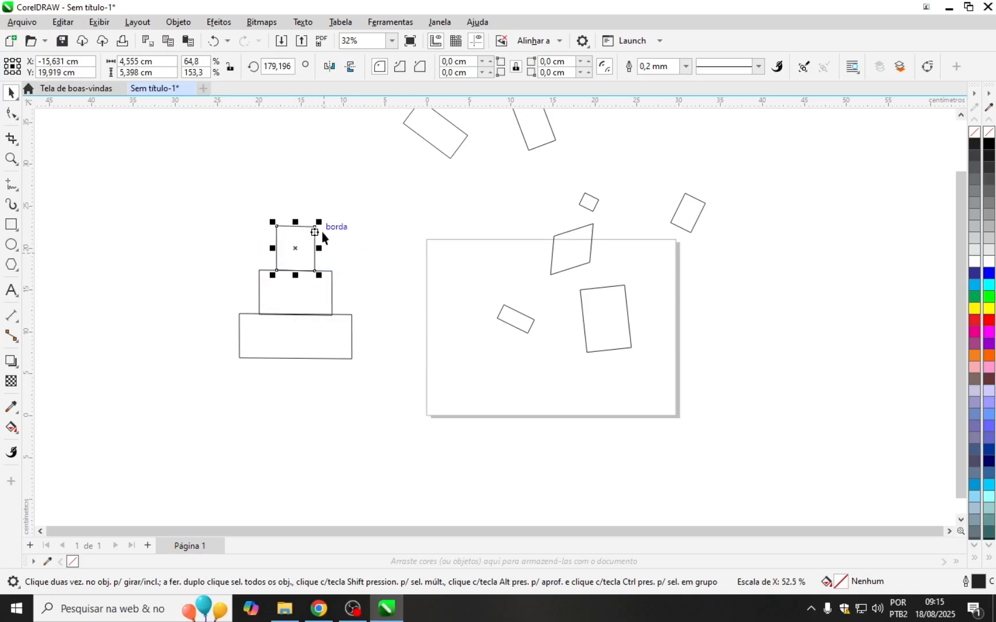
click(322, 233)
click(314, 233)
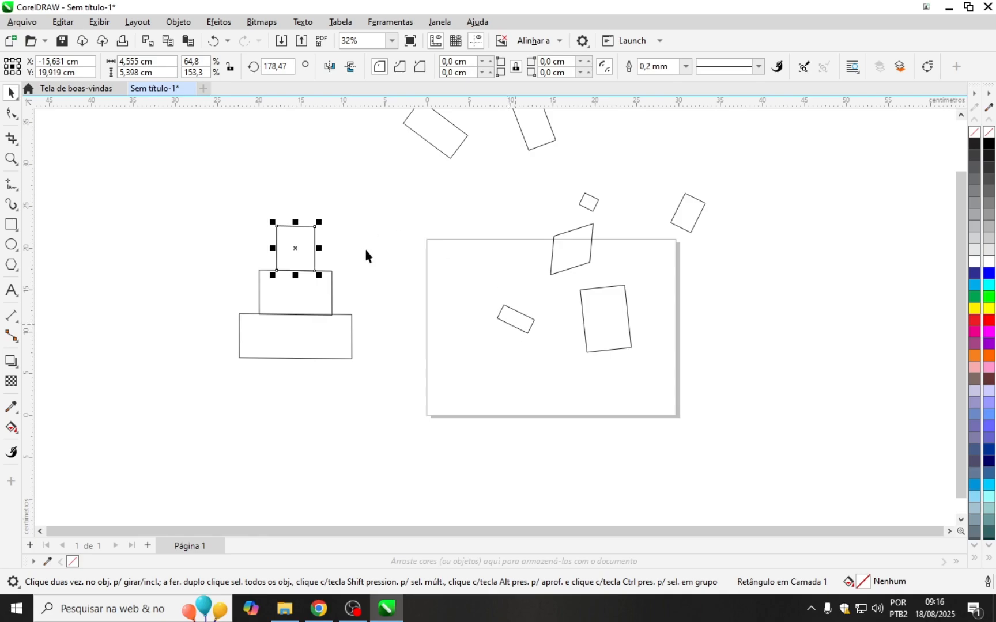
- Add a copy narrowed to about 0.3 cm as a pole on the tower, with a small flag rectangle at its upper end
scroll(213, 191, up, 2)
drag(365, 278, 343, 211)
scroll(331, 198, up, 3)
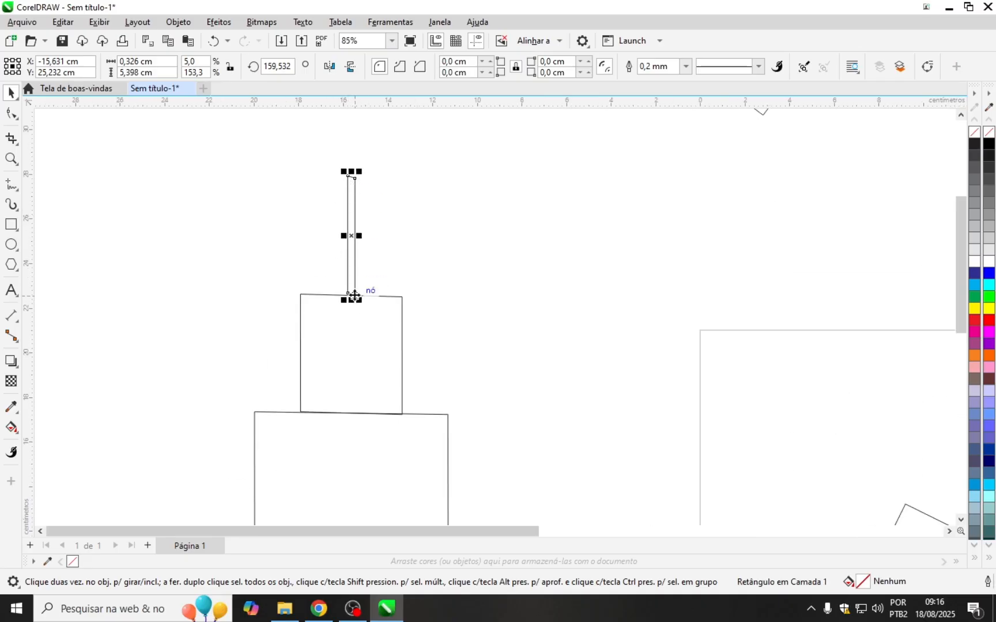
drag(354, 279, 419, 209)
scroll(461, 210, down, 5)
click(209, 355)
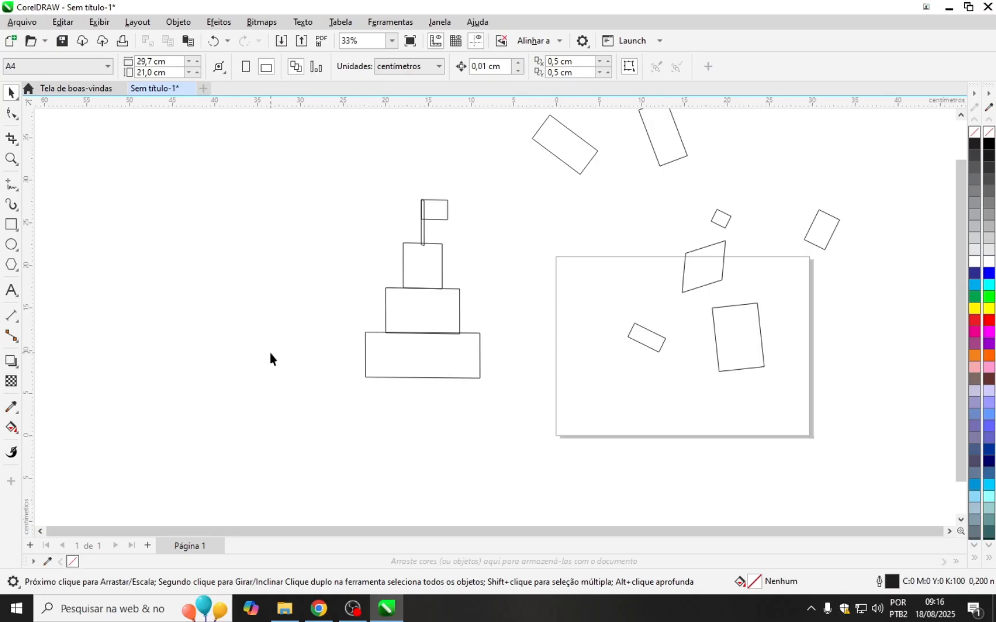
- Draw a tall rectangle about 2.3 × 15.8 cm across the three tower tiers and remove it
click(11, 224)
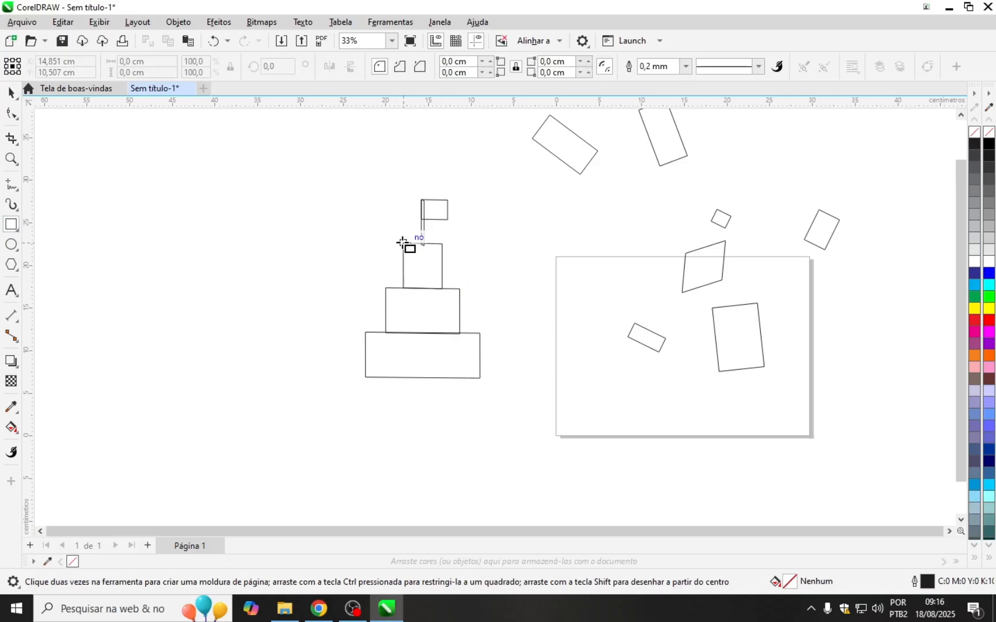
drag(403, 243, 423, 378)
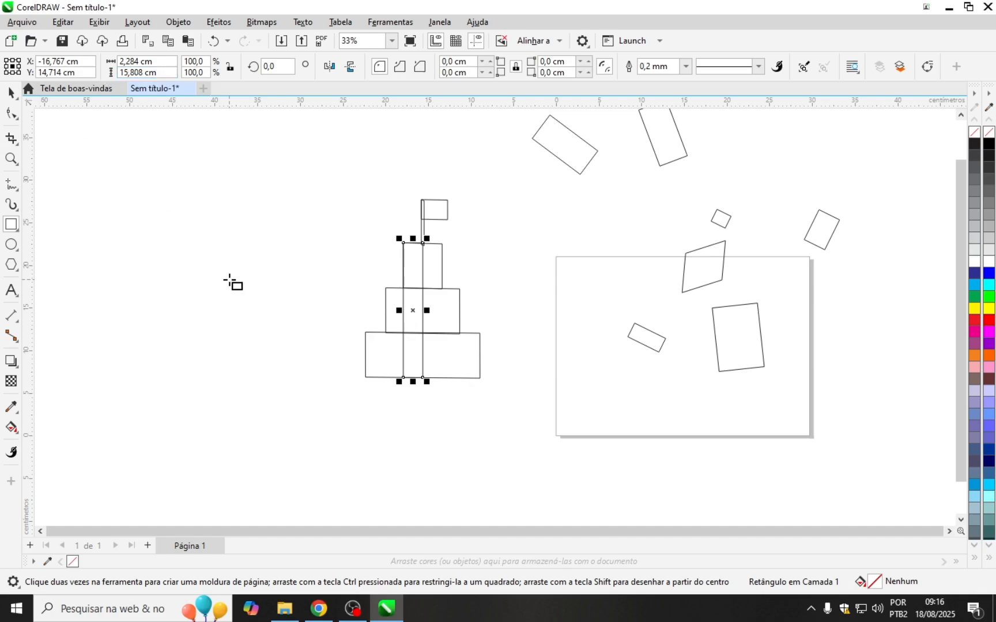
click(233, 284)
click(11, 92)
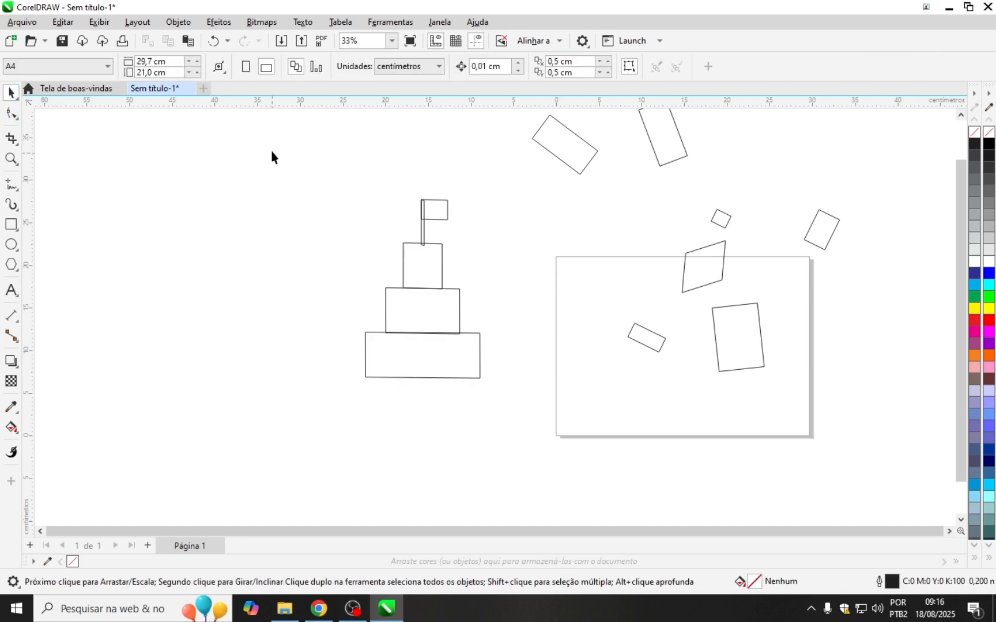
- Enclose the whole tower with its pole and flag in a selection marquee and delete it
drag(272, 151, 525, 405)
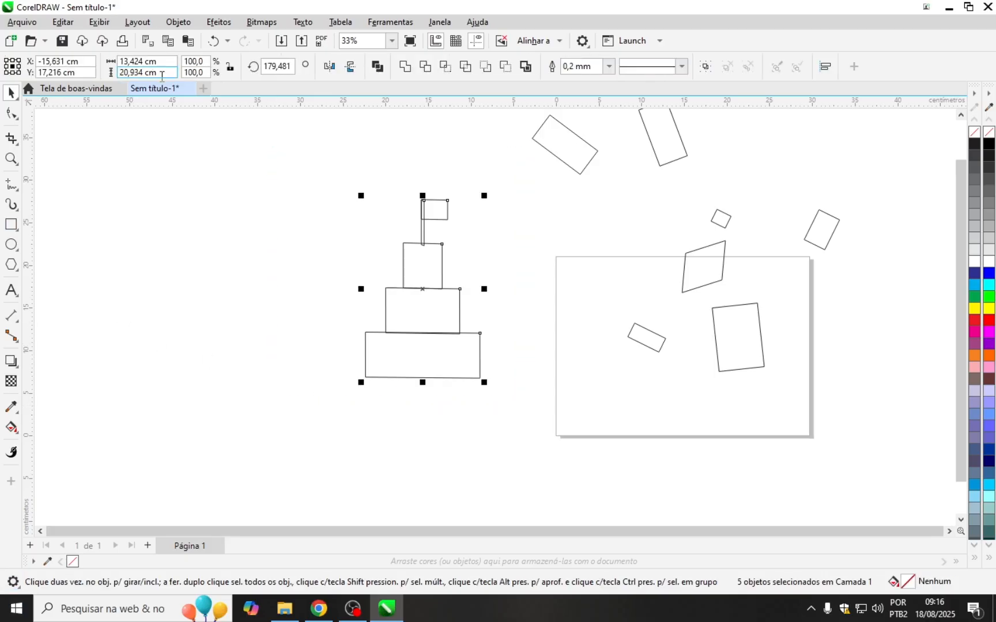
click(224, 260)
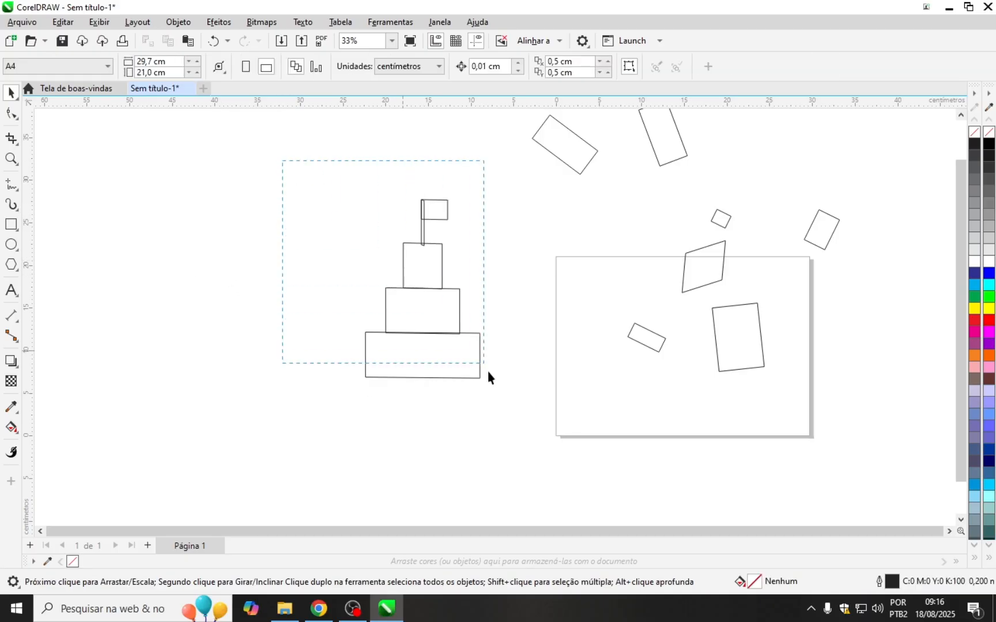
drag(488, 371, 533, 432)
key(Delete)
- Move the leftmost tilted rectangle above the page to about X -27 cm, Y 25.6 cm
scroll(502, 337, down, 1)
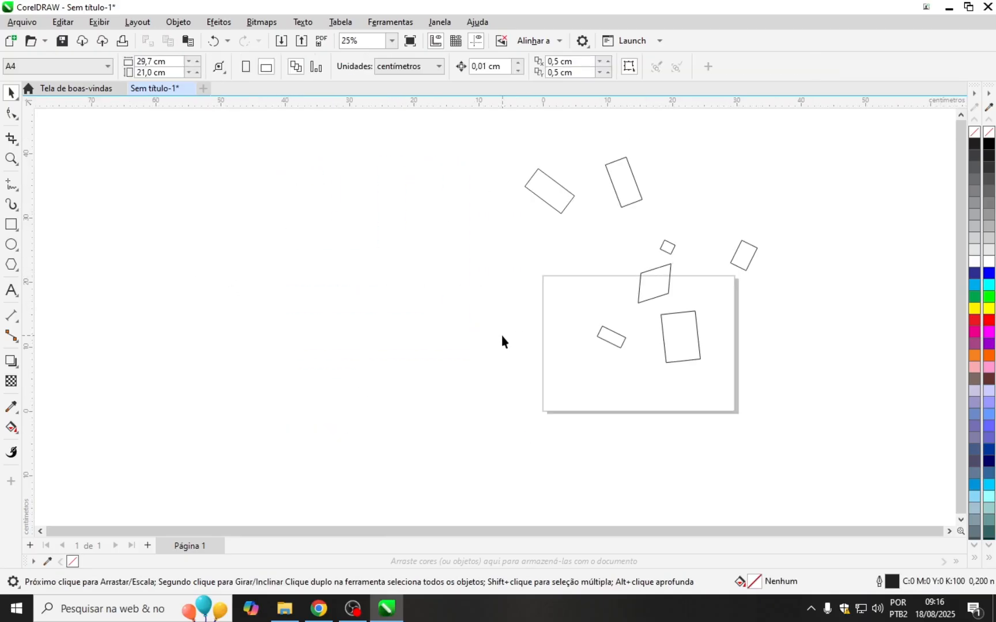
click(544, 195)
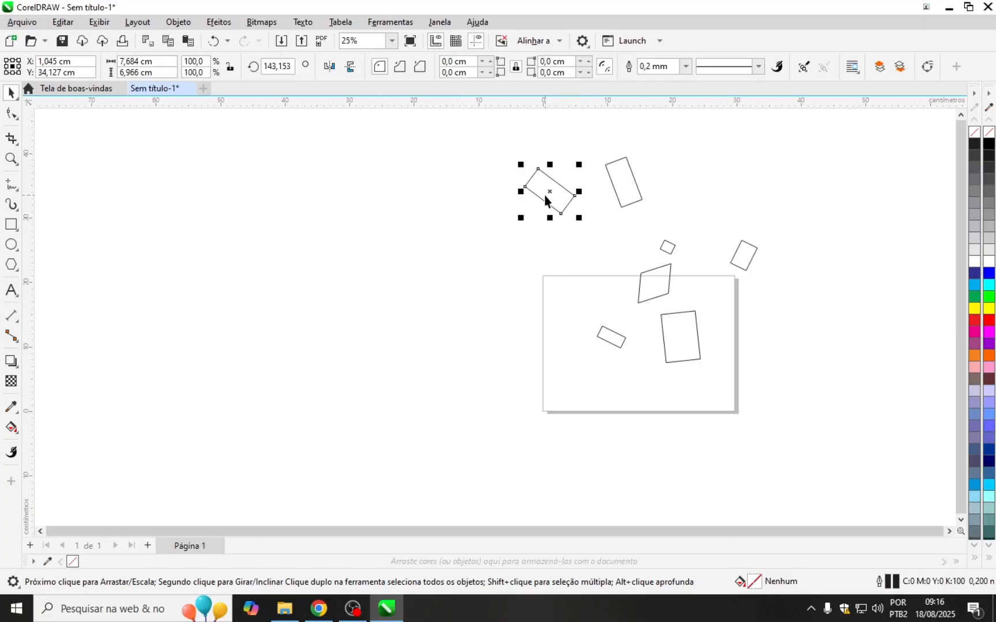
drag(542, 196, 370, 277)
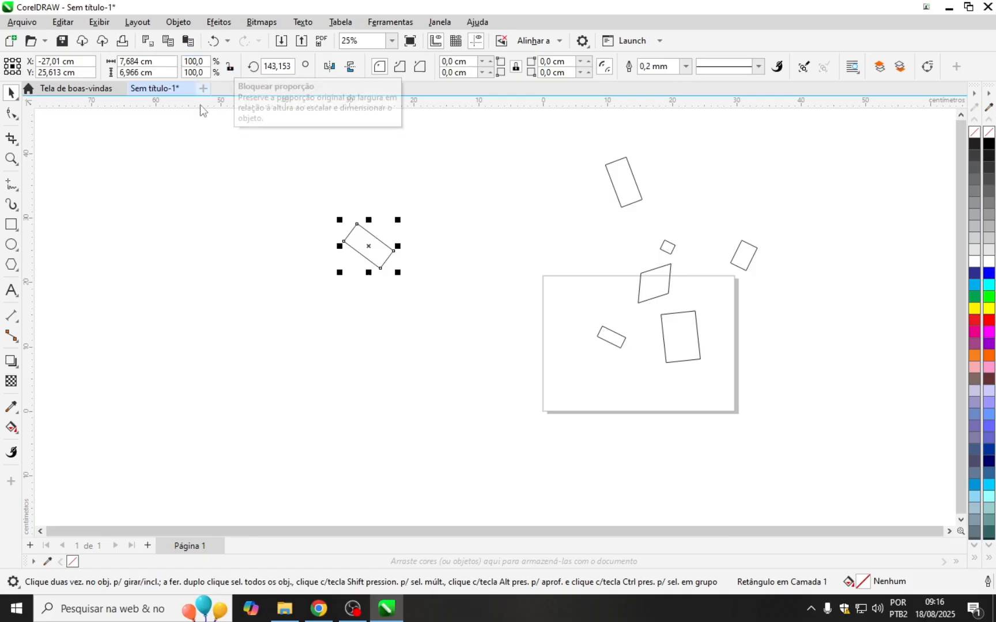
- Lock the width-to-height ratio and set the tilted rectangle's width to 15 cm
click(231, 68)
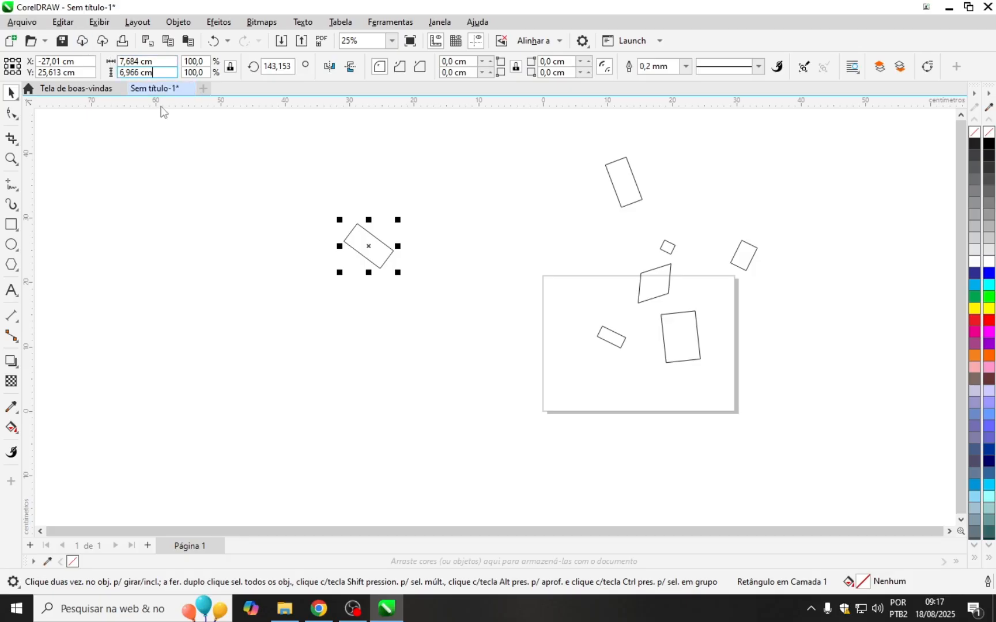
click(166, 62)
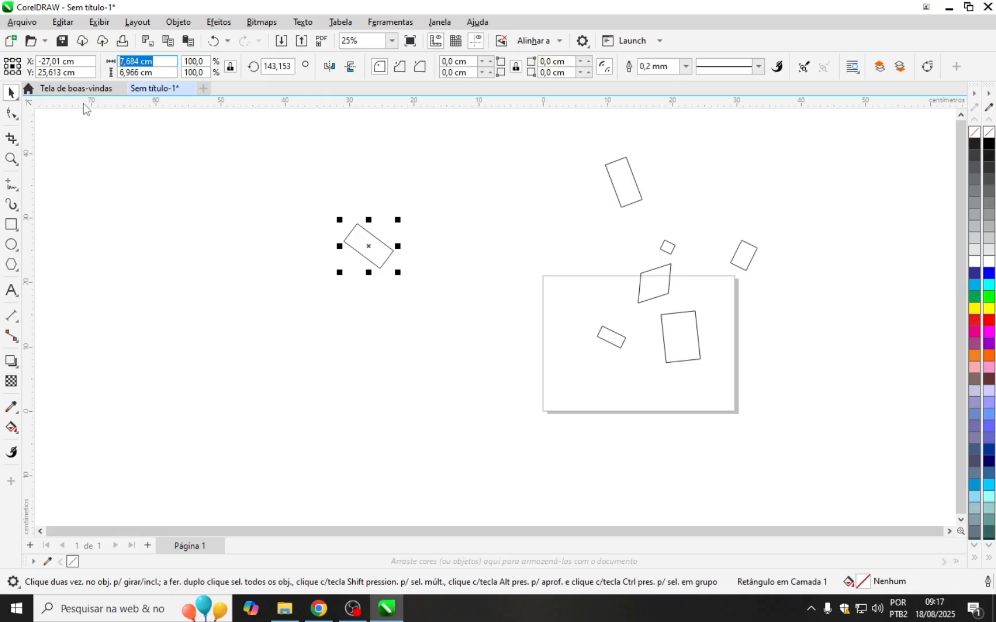
text(15)
key(Return)
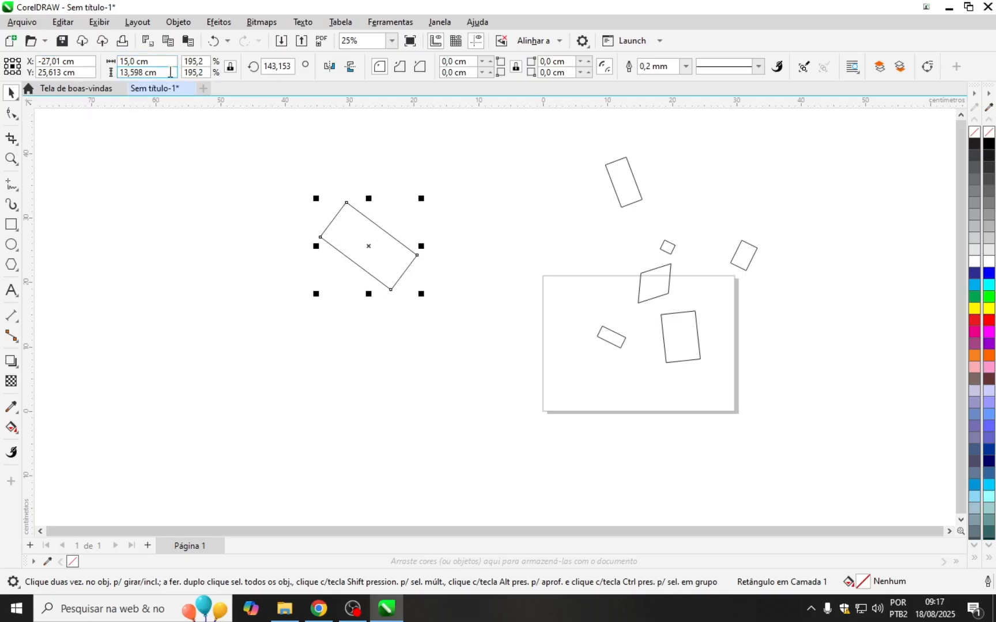
- Set the height of the same rectangle to 4 cm with the proportions locked
drag(167, 73, 120, 73)
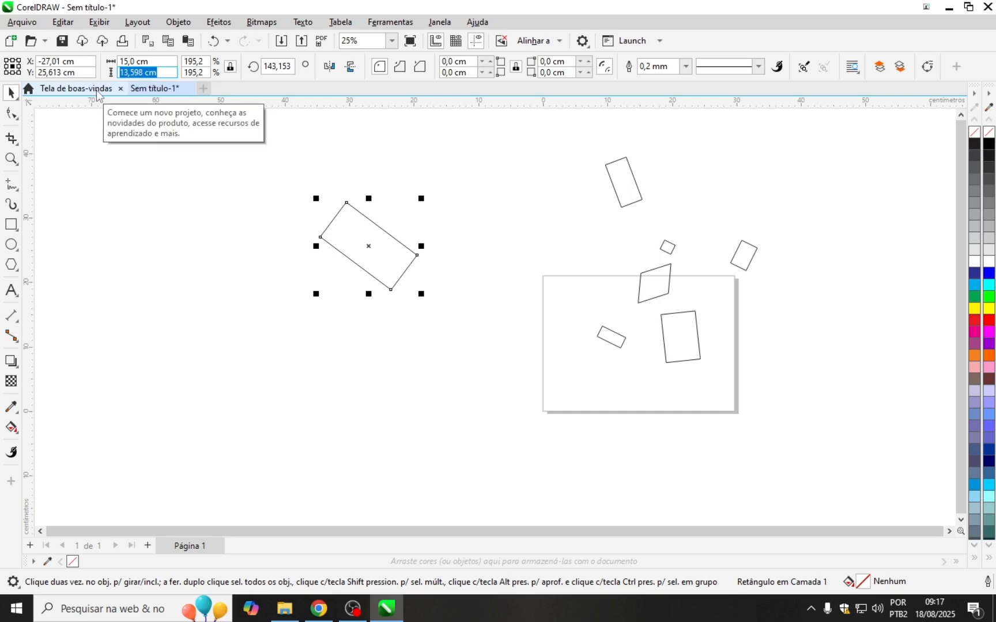
text(4)
key(Return)
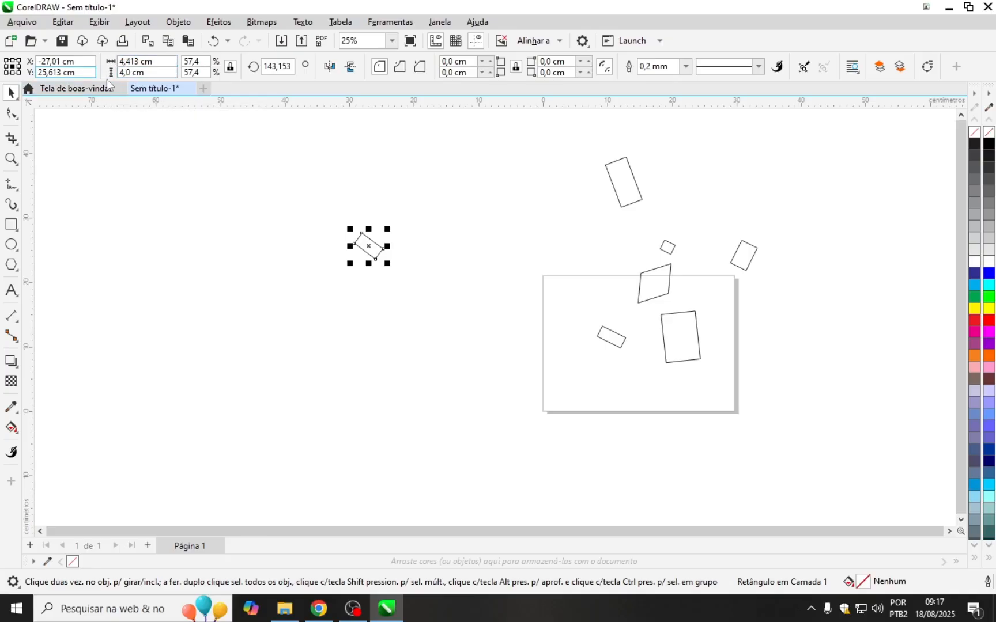
- Move the resized small rectangle closer to the page's left edge, centred at about X -7.5 cm, Y 10 cm
scroll(369, 248, up, 3)
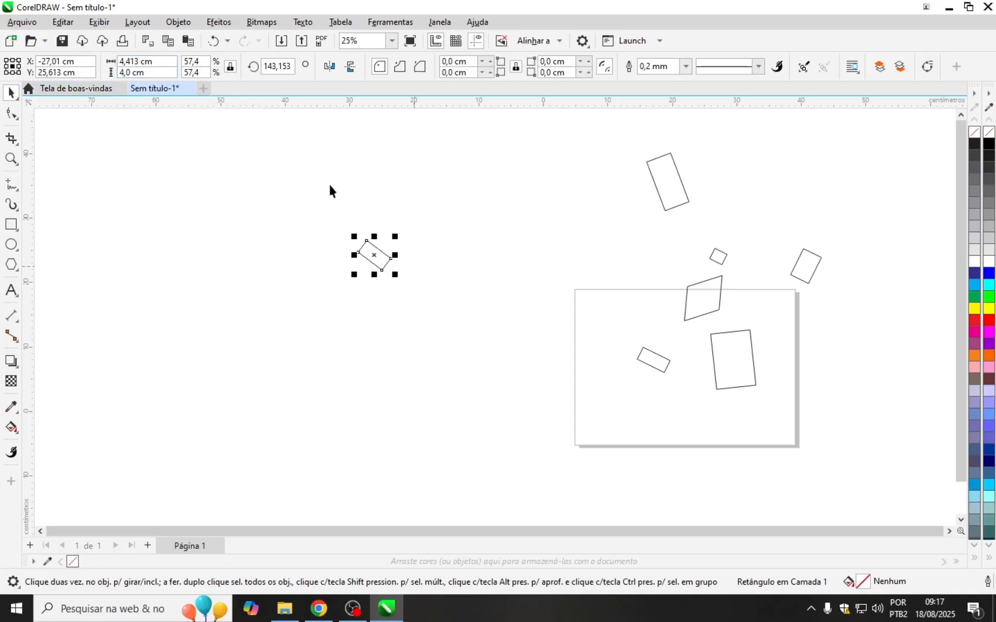
drag(348, 263, 424, 307)
scroll(498, 260, down, 4)
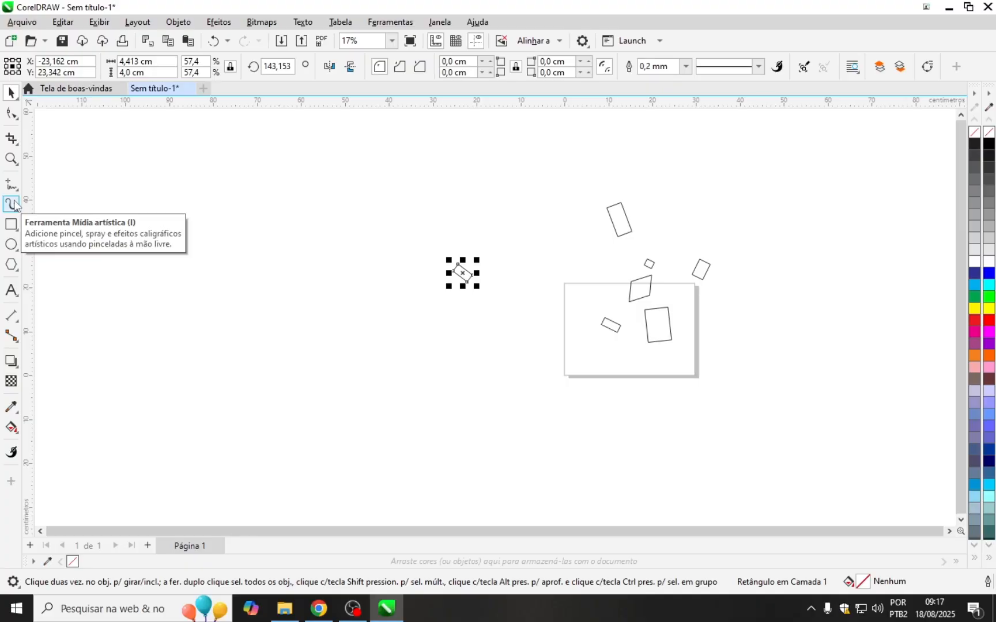
scroll(563, 309, up, 1)
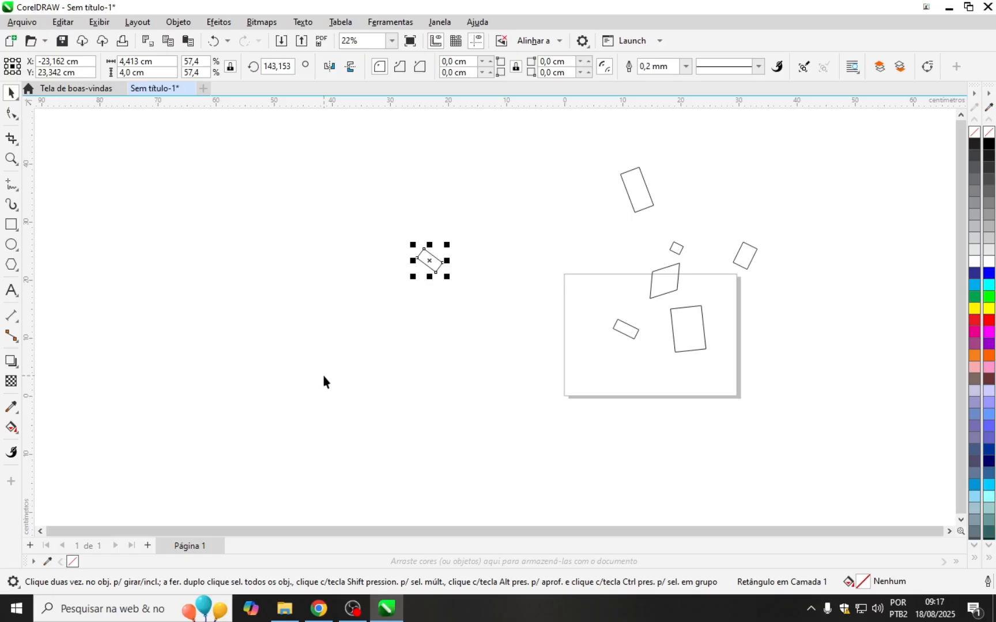
drag(438, 257, 528, 325)
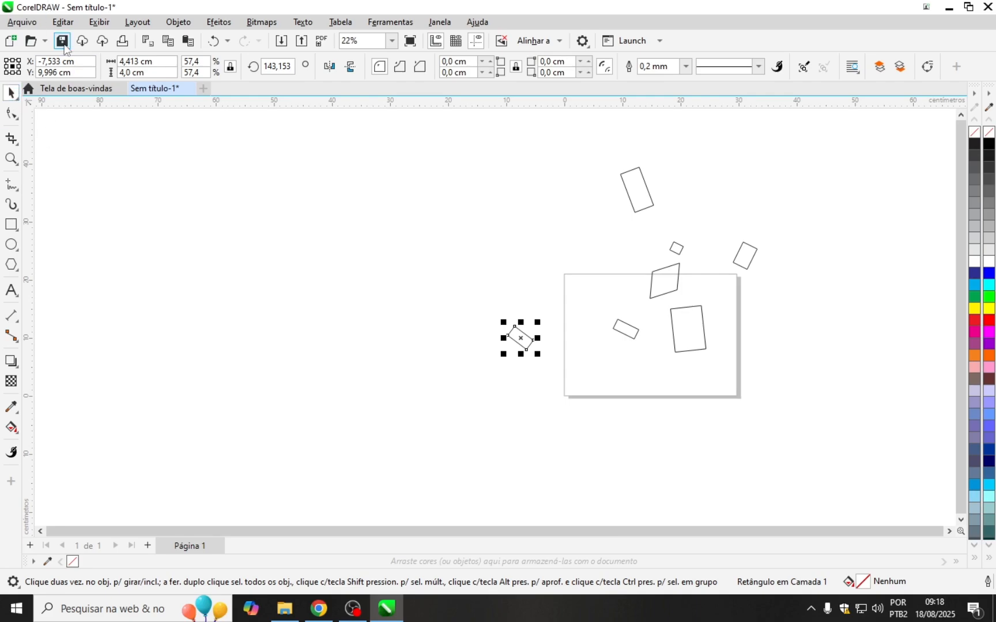
- Save the drawing in the Documents folder as a CorelDRAW CDR file named teste
click(63, 43)
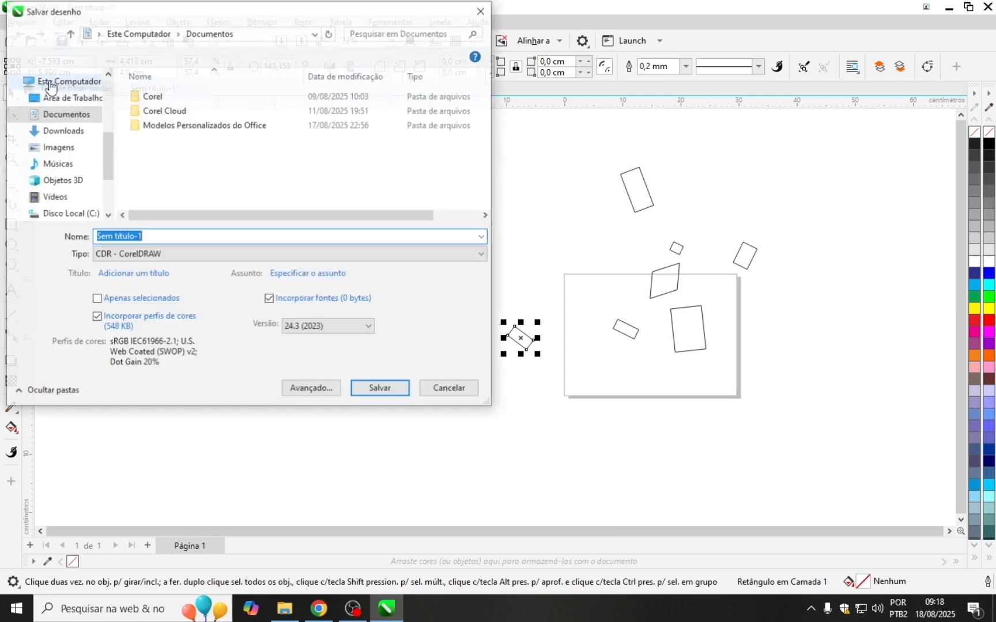
click(482, 11)
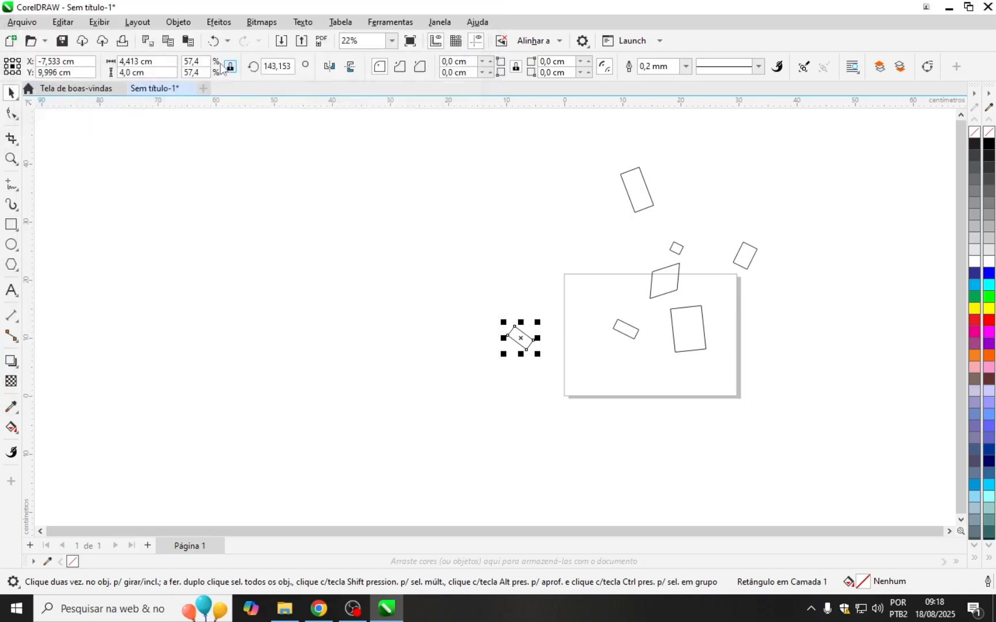
click(61, 43)
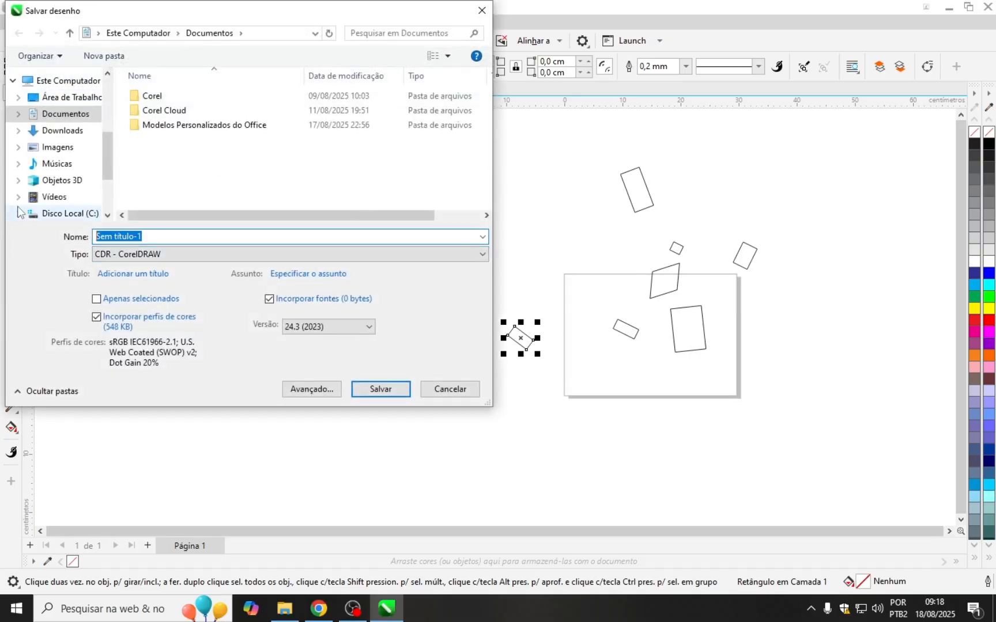
text(teste)
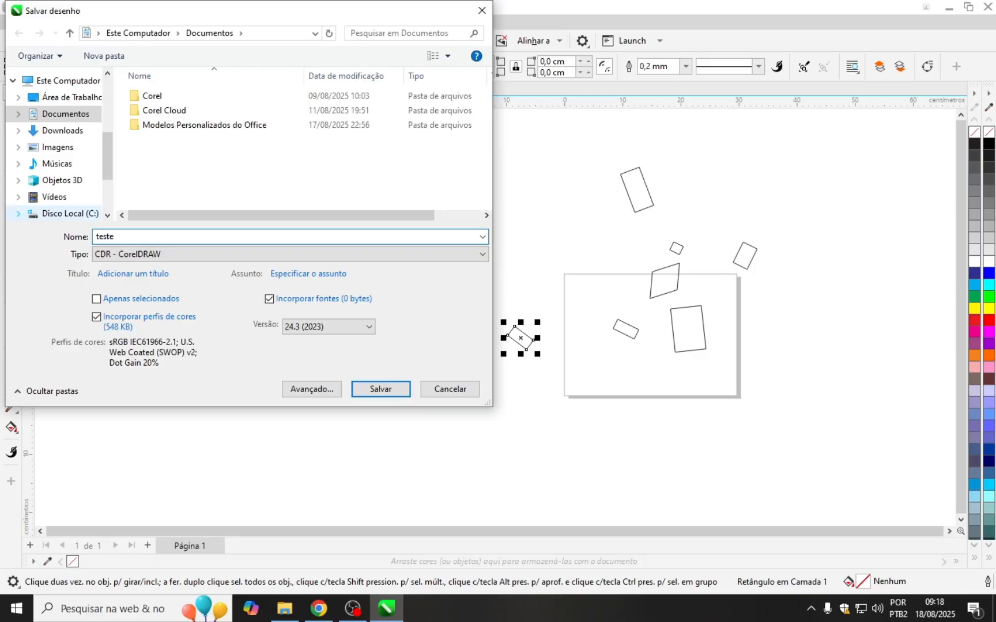
key(Return)
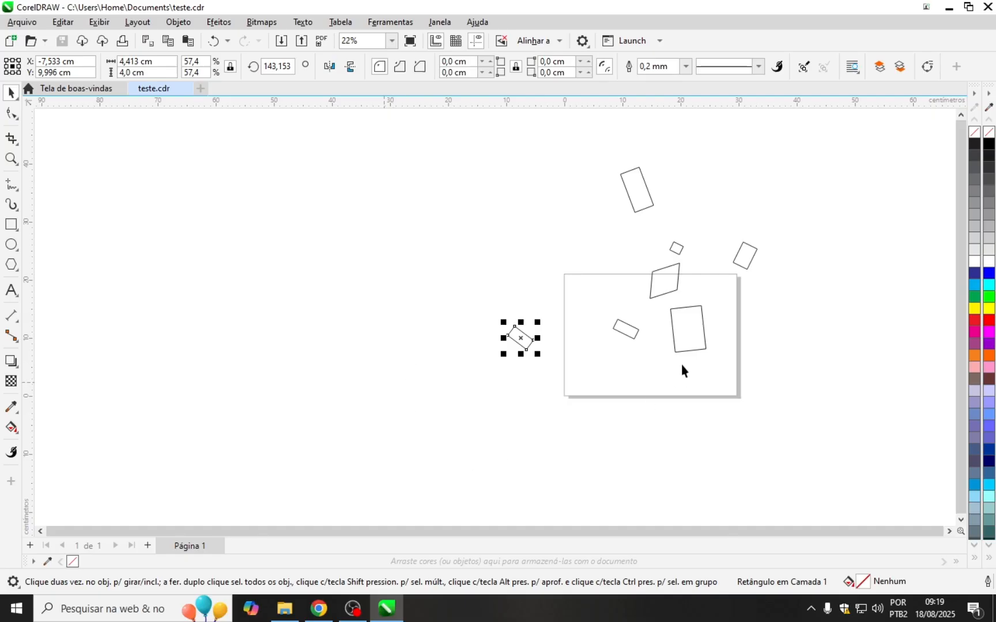
- Move the tilted rectangle above the page to about X -20.1 cm, Y 20.5 cm, and draw a rectangle about 18.8 × 17 cm farther left
drag(622, 204, 536, 292)
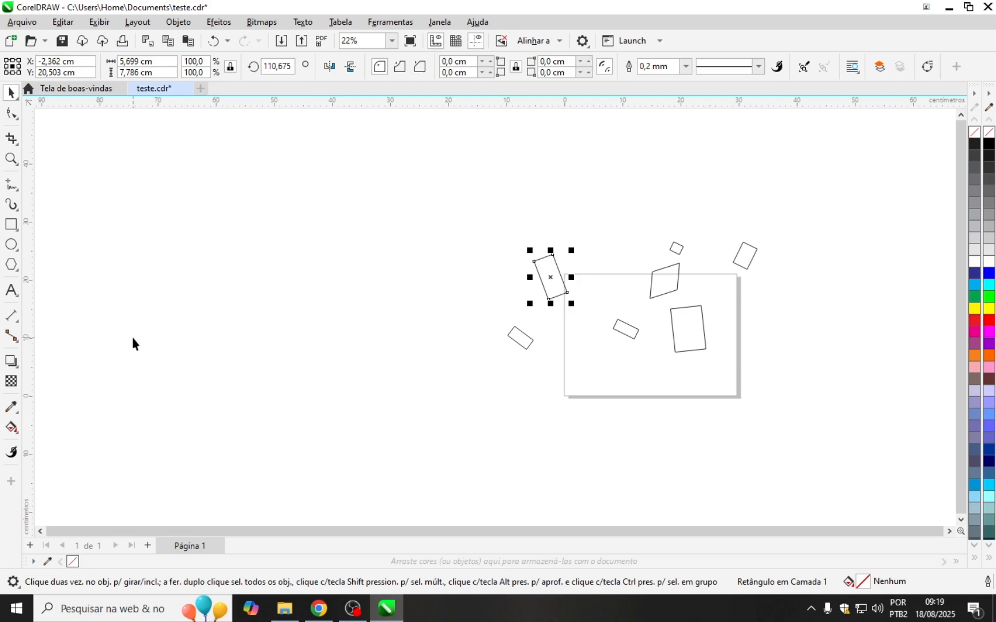
drag(550, 277, 448, 277)
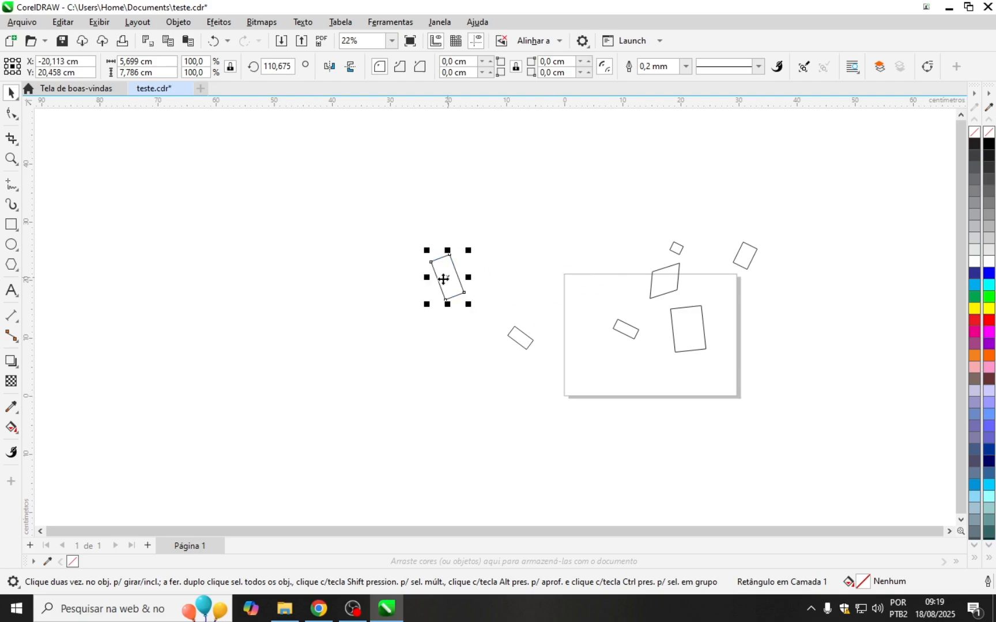
click(11, 225)
mouse_move(261, 277)
mouse_down()
mouse_move(371, 364)
mouse_move(371, 376)
mouse_up()
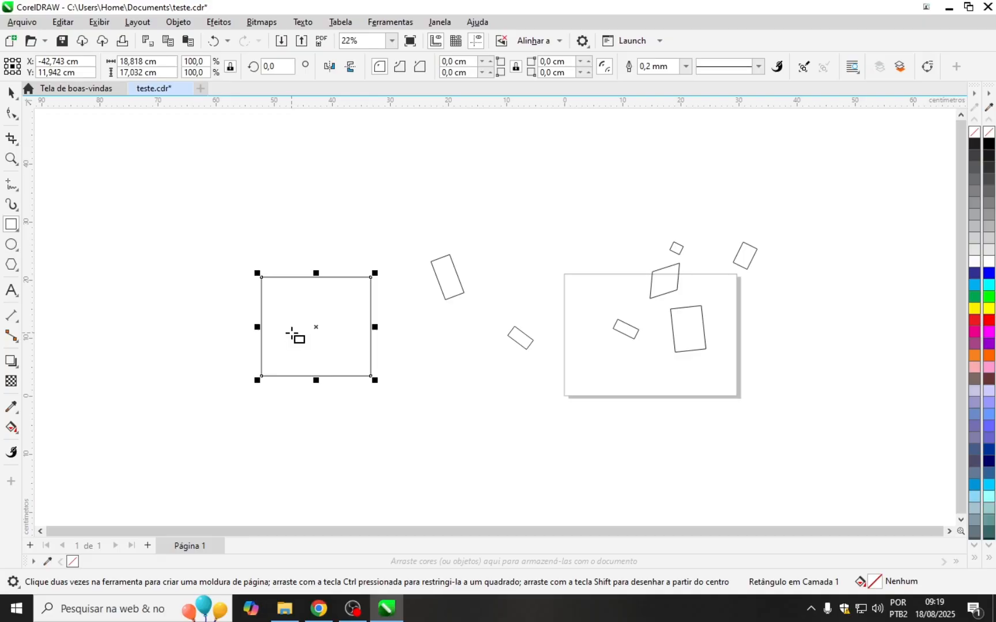
- Skew the large rectangle horizontally with its upper edge shifted left to about 29.1 cm overall width, and rotate it about 15.2° counterclockwise
click(312, 324)
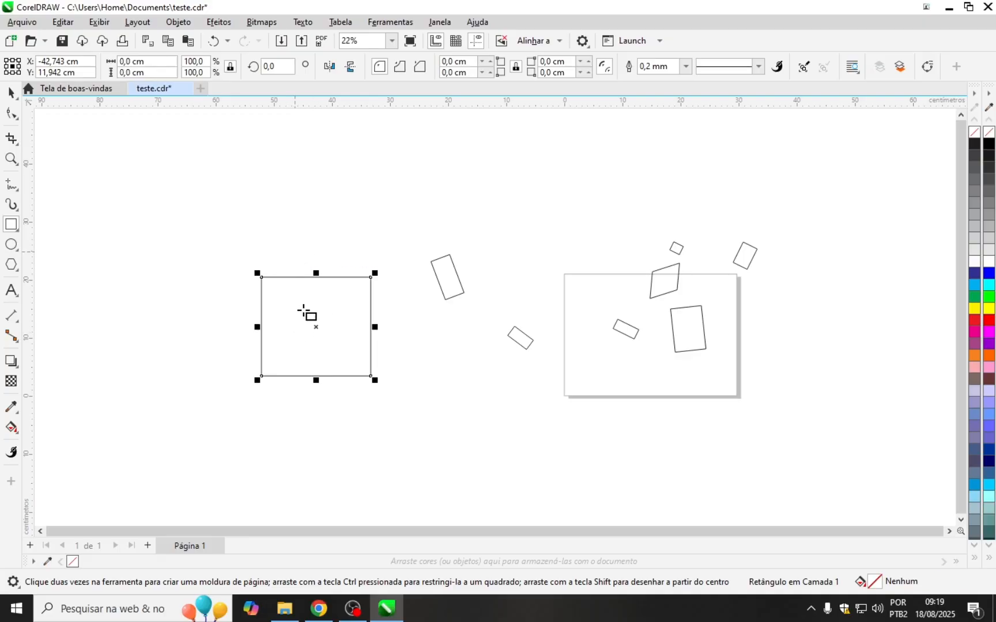
click(11, 92)
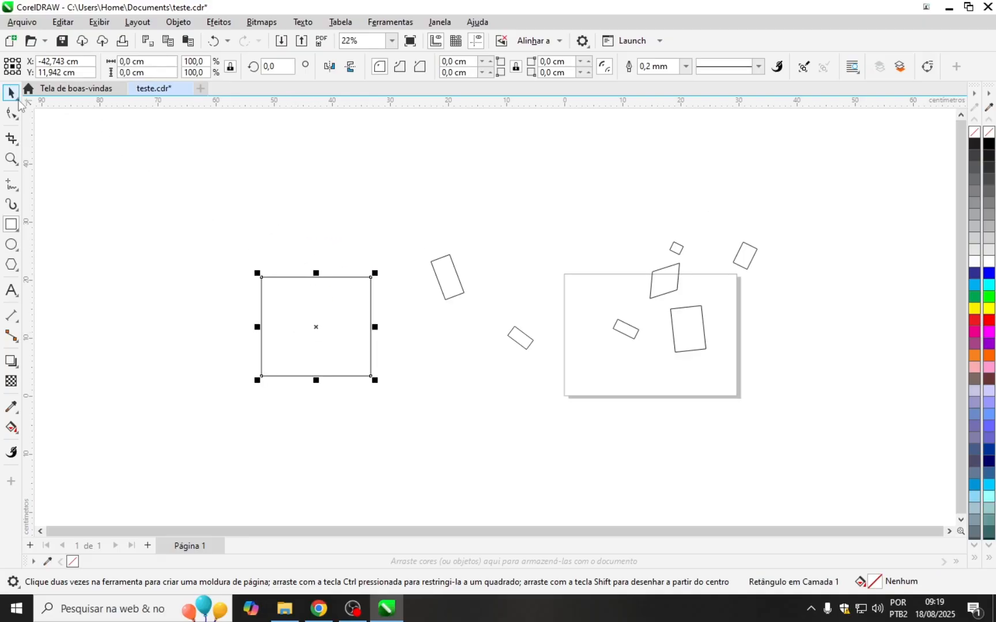
click(325, 341)
drag(320, 276, 261, 276)
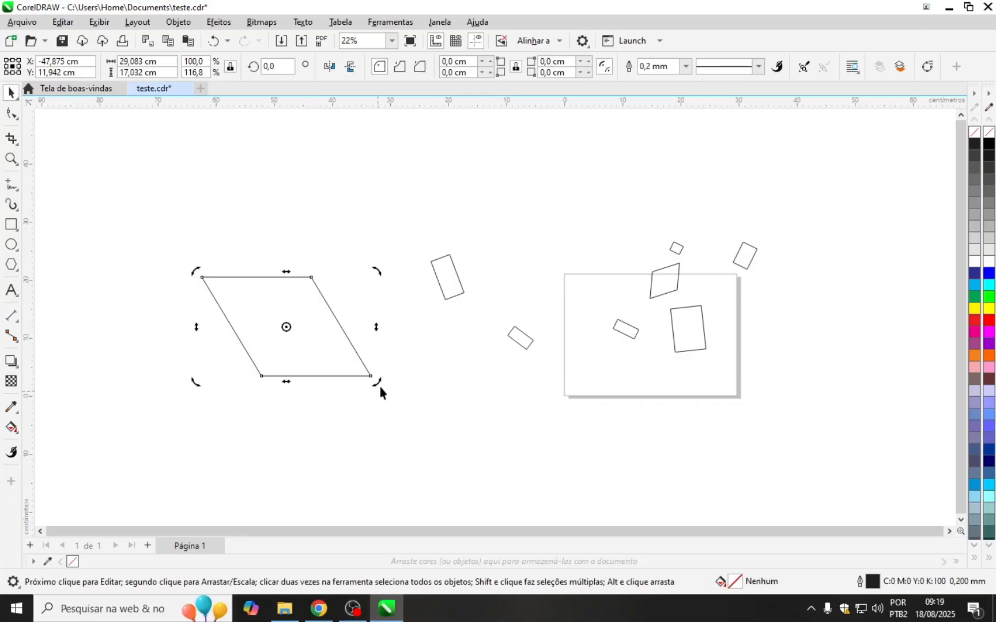
drag(379, 383, 392, 362)
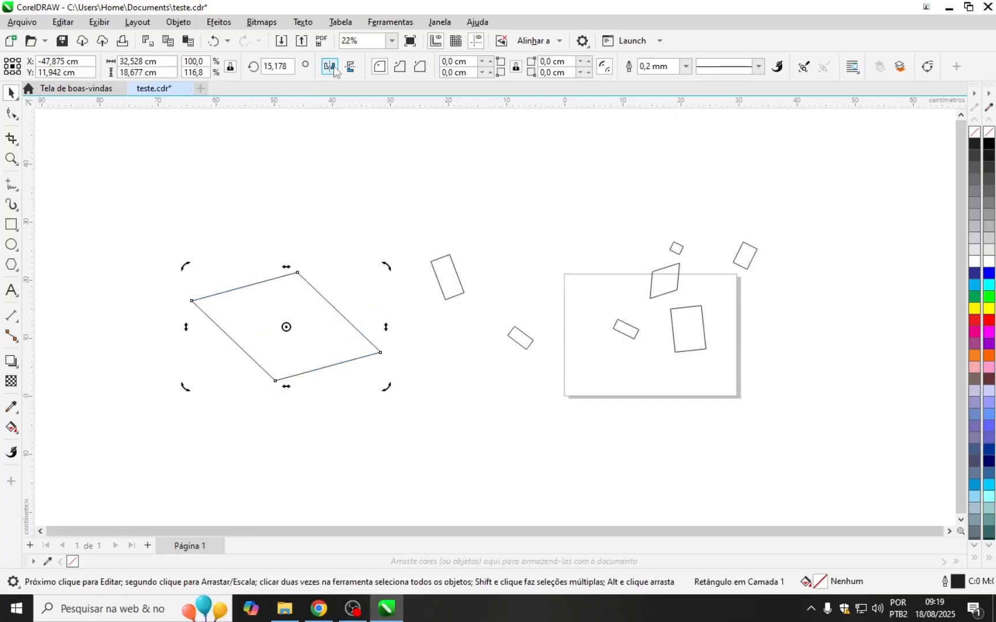
- Mirror the large skewed shape horizontally and set its rotation angle to 90°
click(329, 66)
click(289, 66)
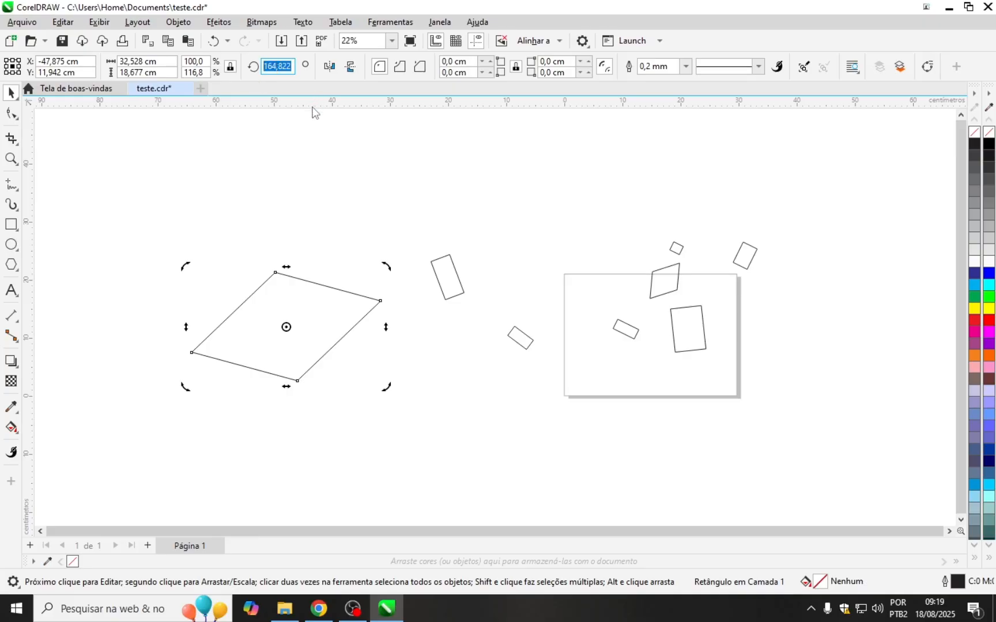
text(90)
key(Return)
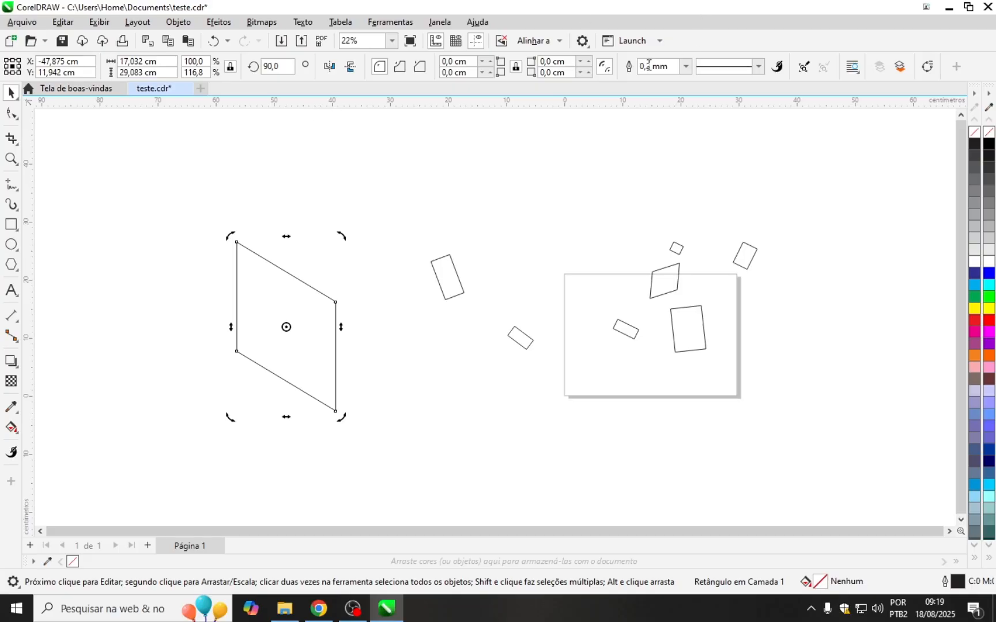
- Select all the drawn shapes on and around the page together with one selection marquee
click(115, 173)
scroll(206, 268, down, 2)
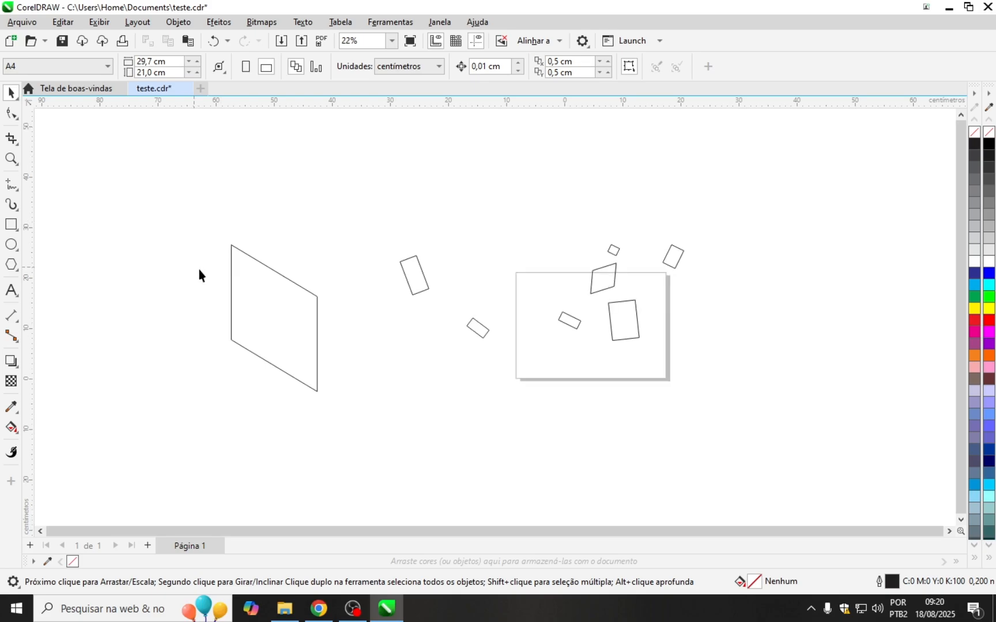
drag(133, 215, 622, 421)
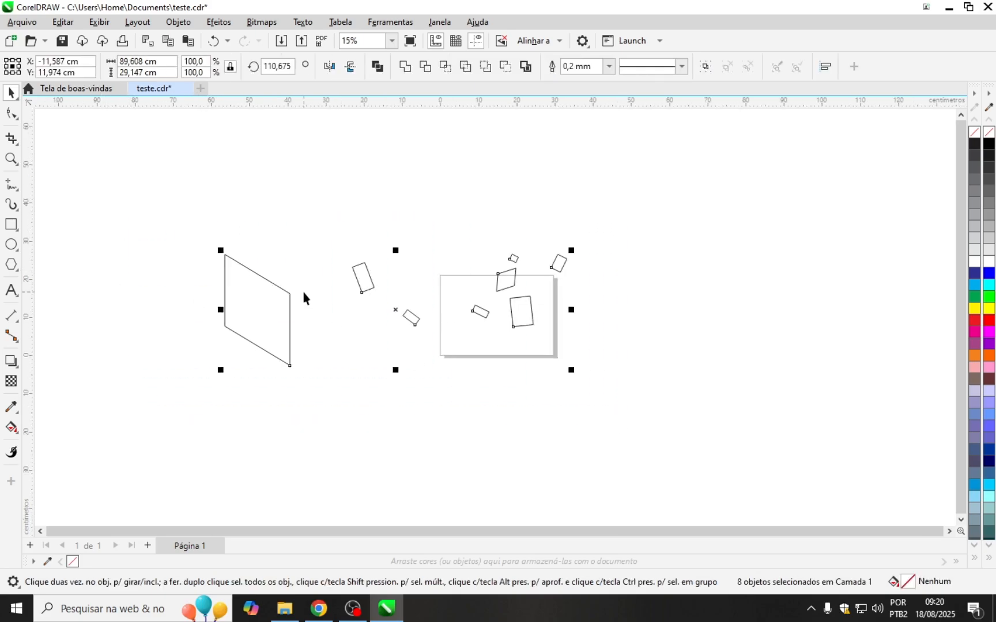